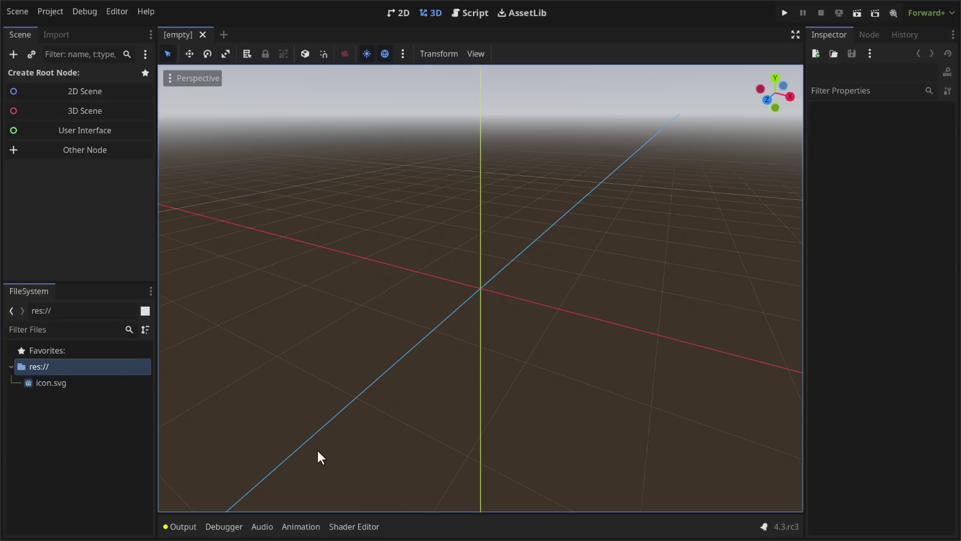
# Create a 3D scene and place the Great Sword Walk.fbx model in it, imported from the DemoAssets folder
pyautogui.click(71, 110)
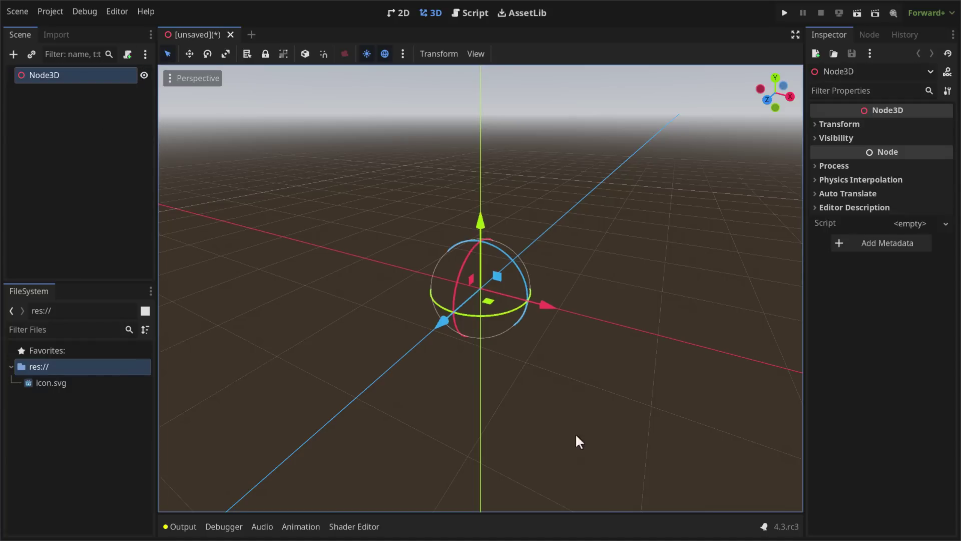
pyautogui.hotkey('alt', 'Tab')
pyautogui.hotkey('alt', 'Tab')
pyautogui.hotkey('alt', 'Tab')
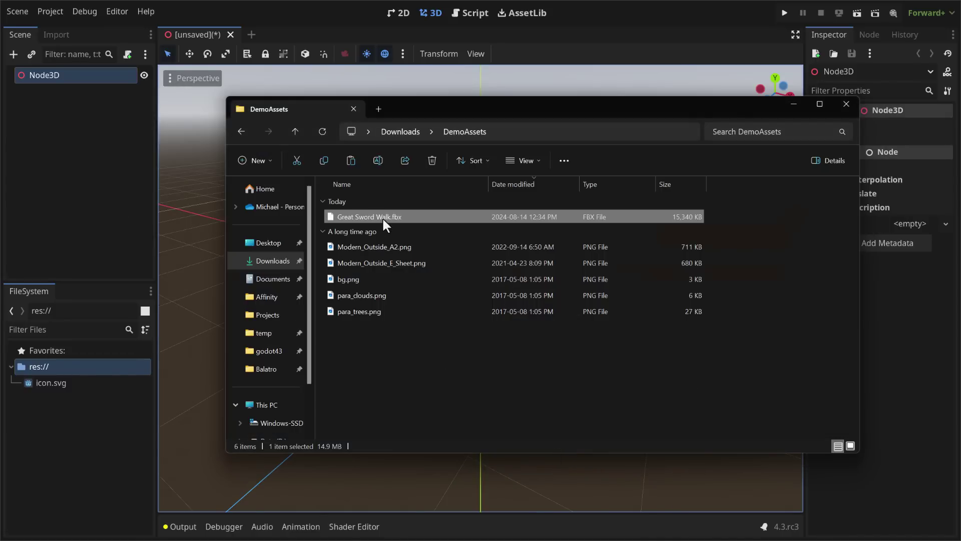
pyautogui.moveTo(382, 217); pyautogui.dragTo(65, 443)
pyautogui.click(63, 456)
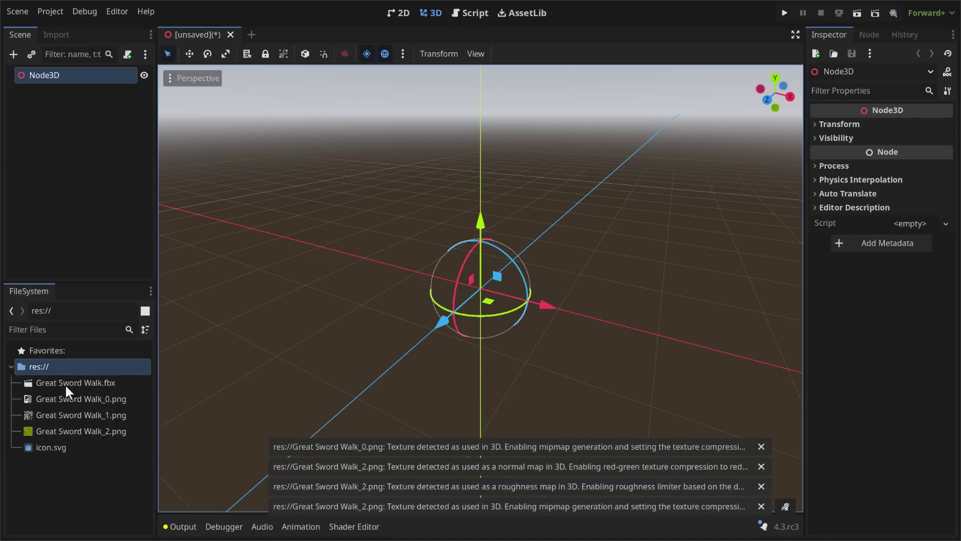
pyautogui.moveTo(65, 383); pyautogui.dragTo(483, 306)
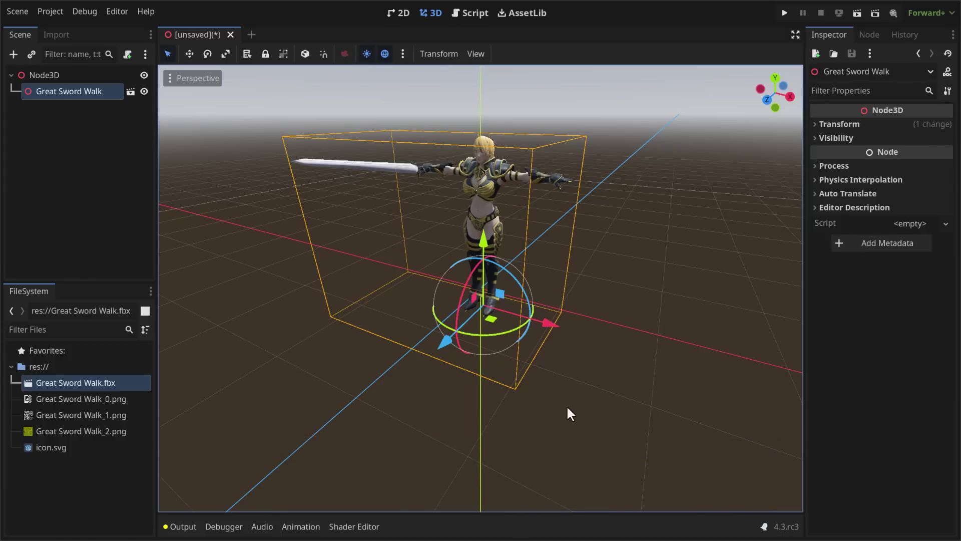
# View the FBX importer configuration and close it without setting an FBX2glTF path
pyautogui.click(108, 13)
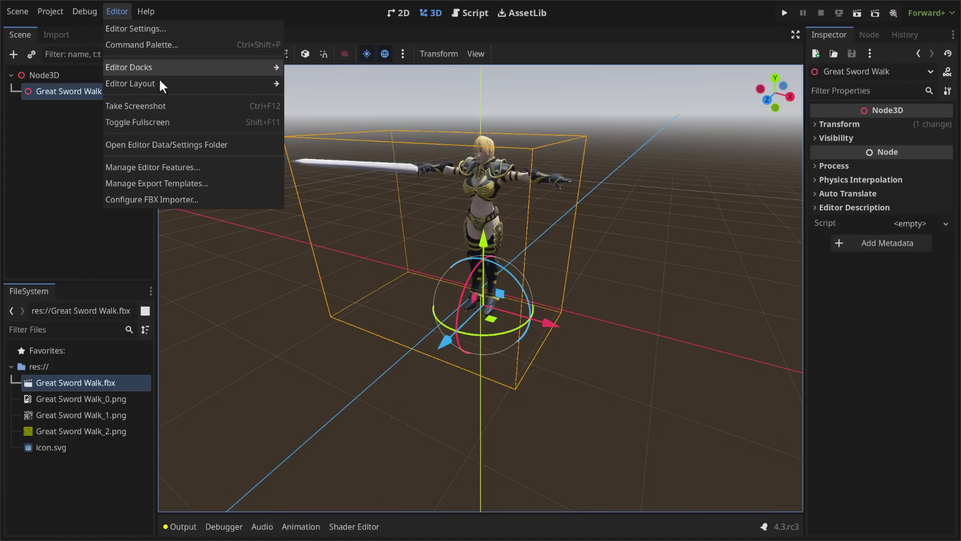
pyautogui.click(150, 200)
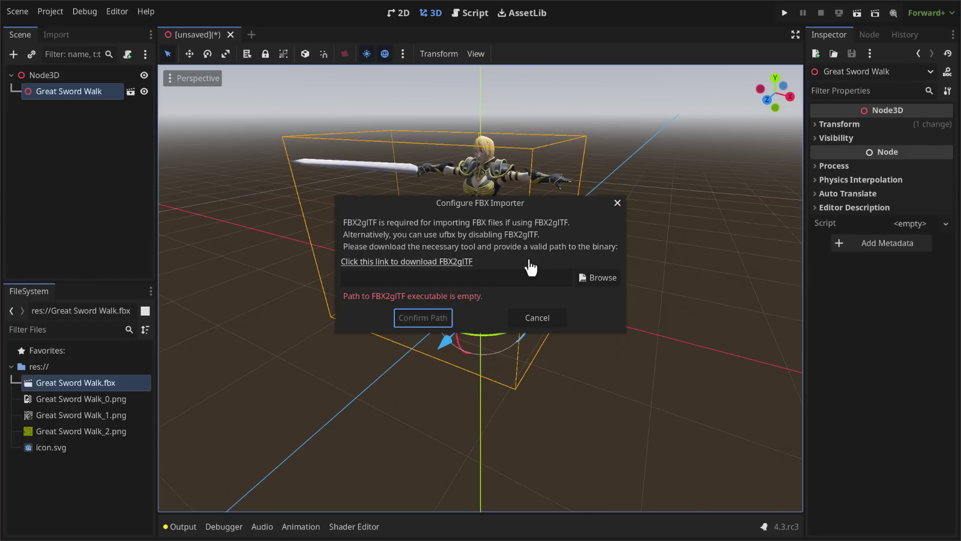
pyautogui.click(555, 317)
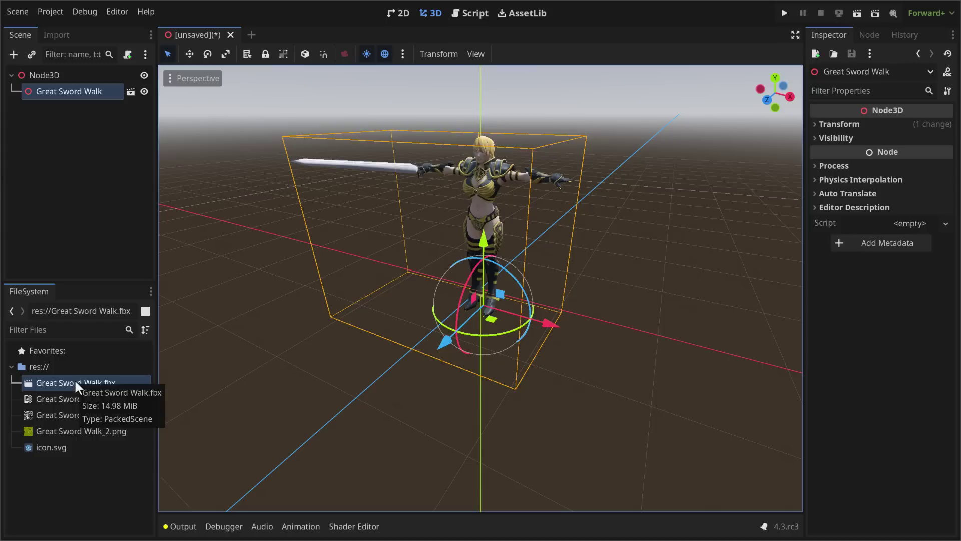
# Open the advanced import settings of Great Sword Walk.fbx and inspect the model preview from the front
pyautogui.click(63, 34)
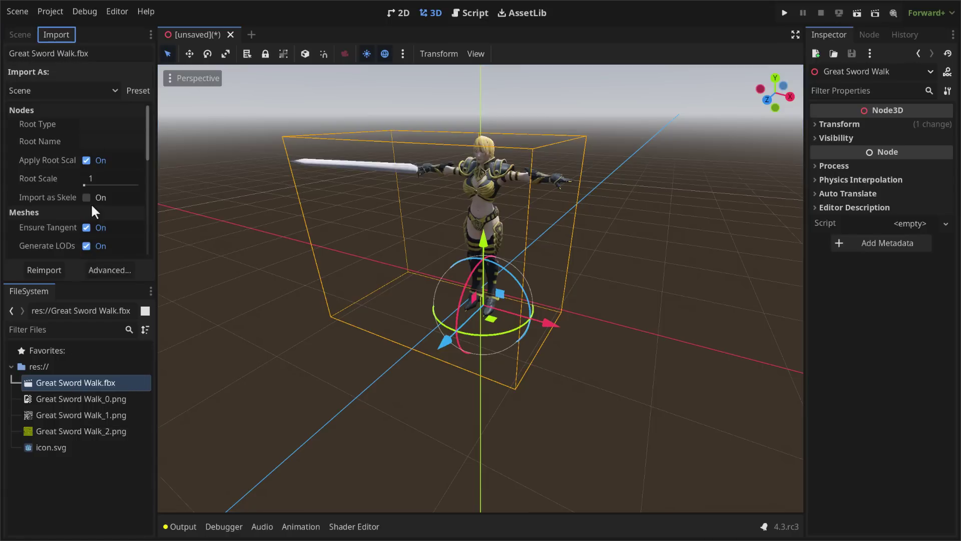
pyautogui.click(111, 270)
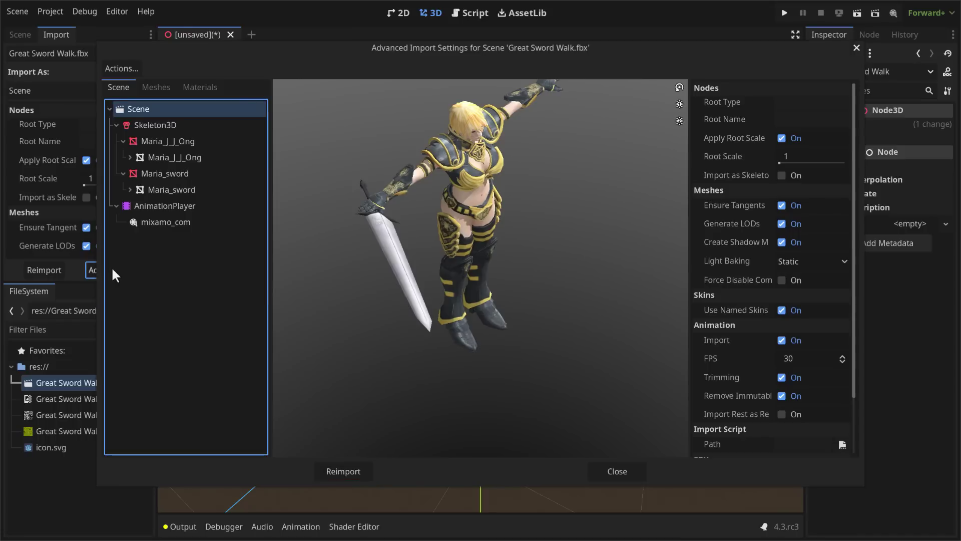
pyautogui.moveTo(452, 227); pyautogui.dragTo(518, 215)
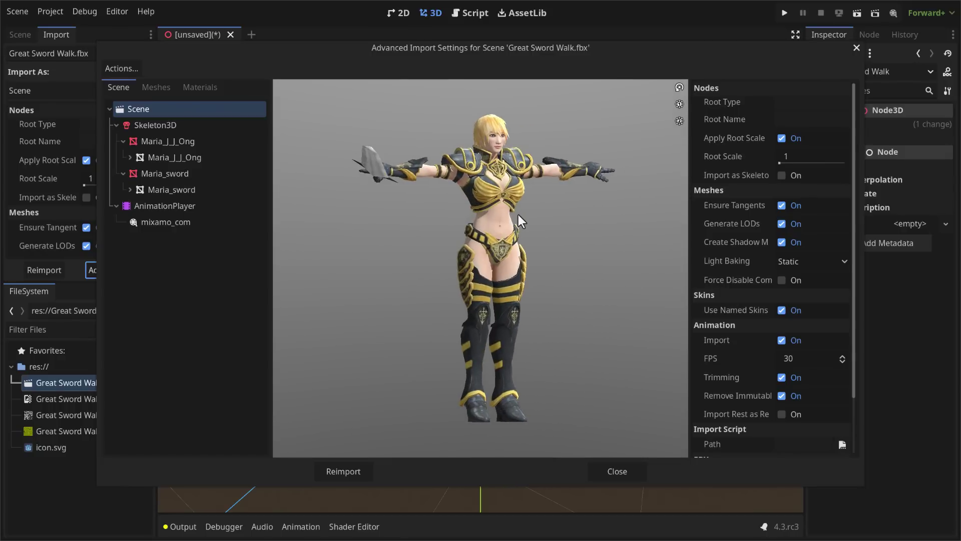
# Set the mixamo_com animation's loop mode to Linear and play its preview
pyautogui.click(178, 223)
pyautogui.click(797, 102)
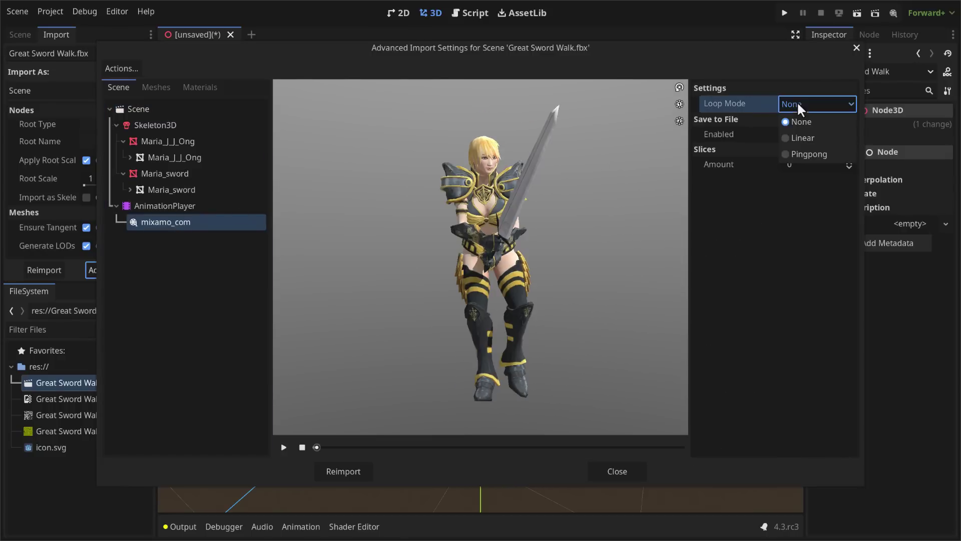
pyautogui.click(804, 136)
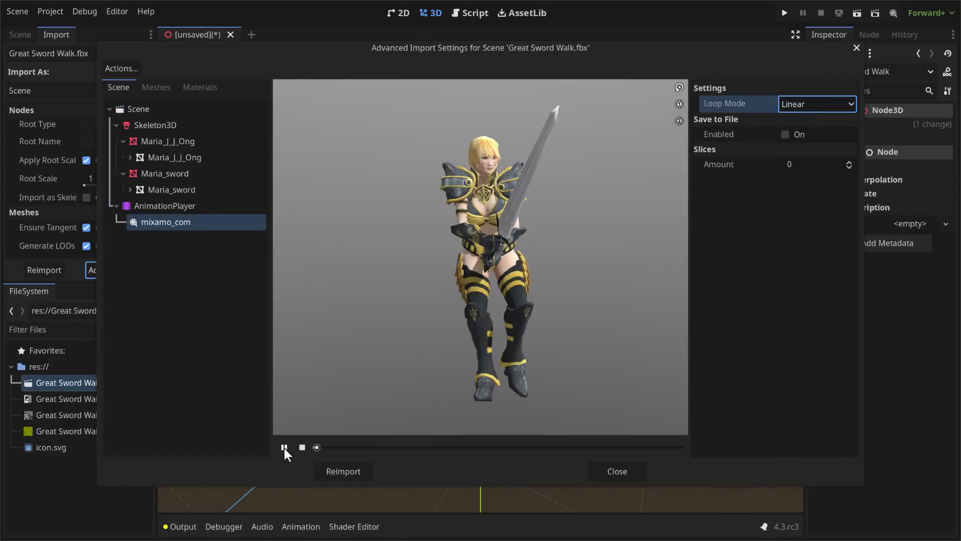
pyautogui.click(283, 447)
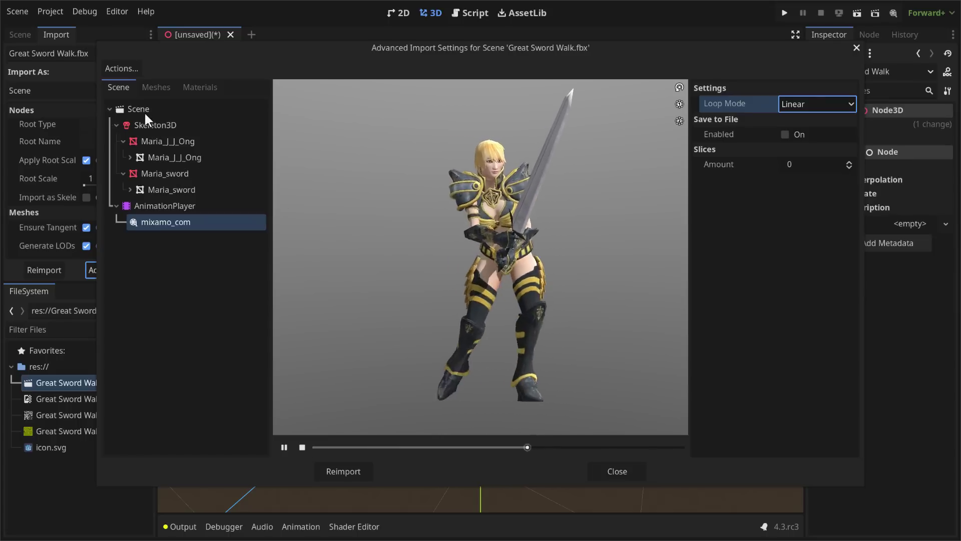
# Keep the Skeleton3D rest pose on Default Pose and assign a new BoneMap for retargeting
pyautogui.click(150, 125)
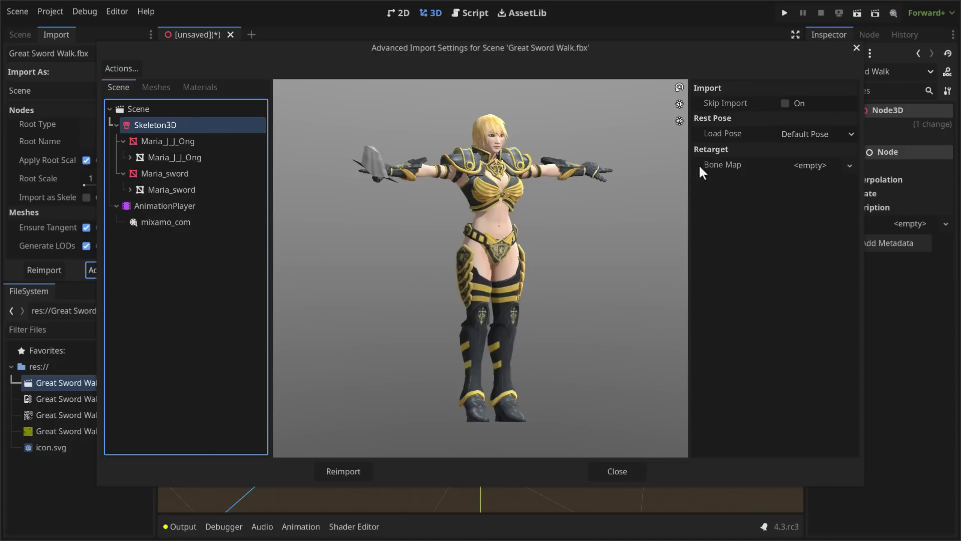
pyautogui.click(824, 134)
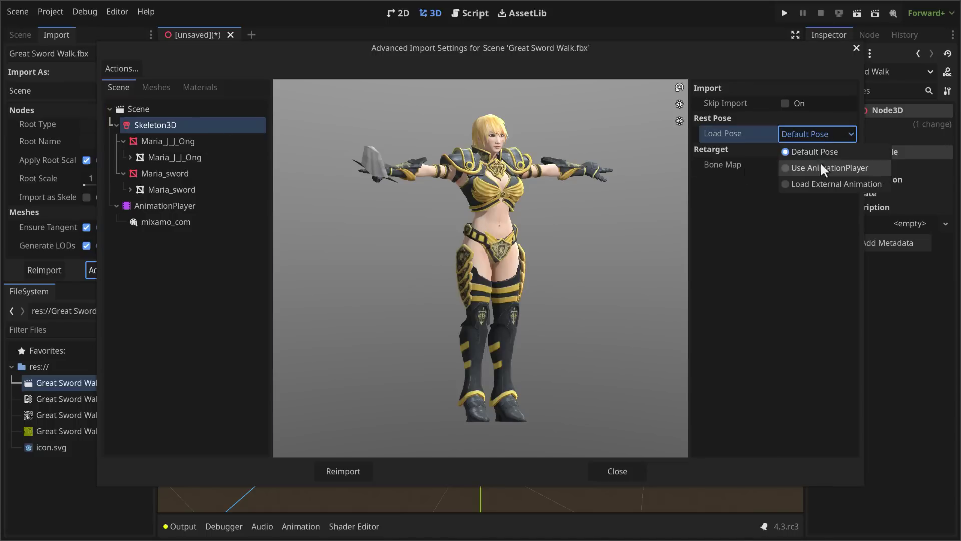
pyautogui.click(811, 151)
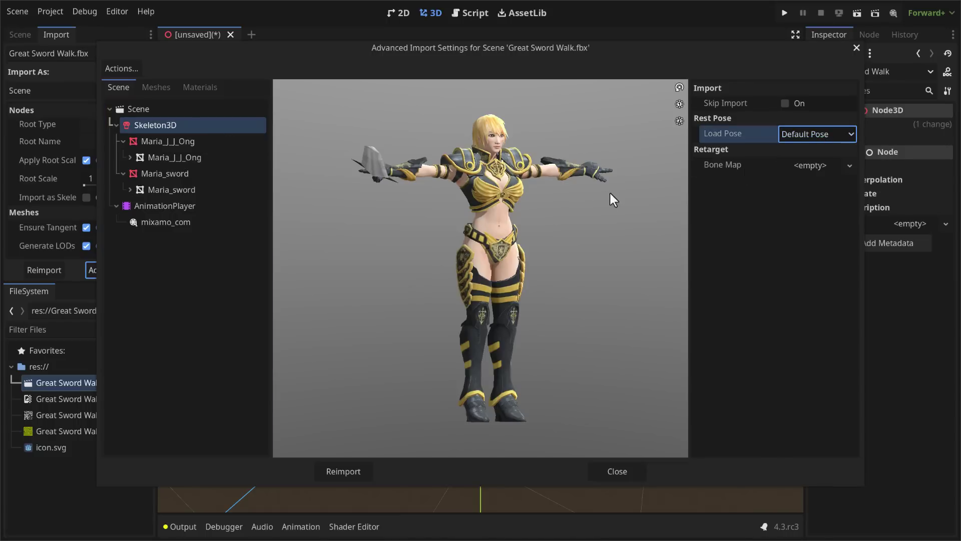
pyautogui.click(827, 163)
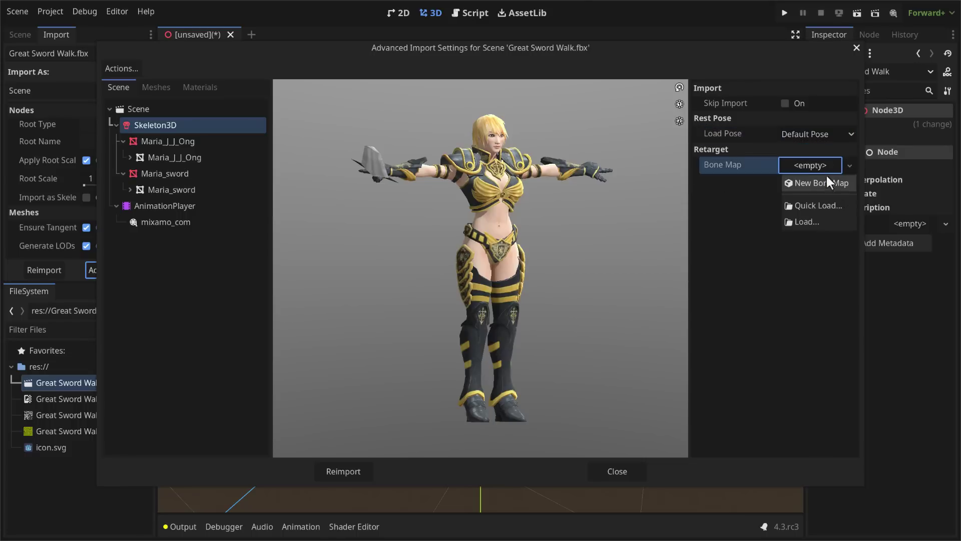
pyautogui.click(826, 177)
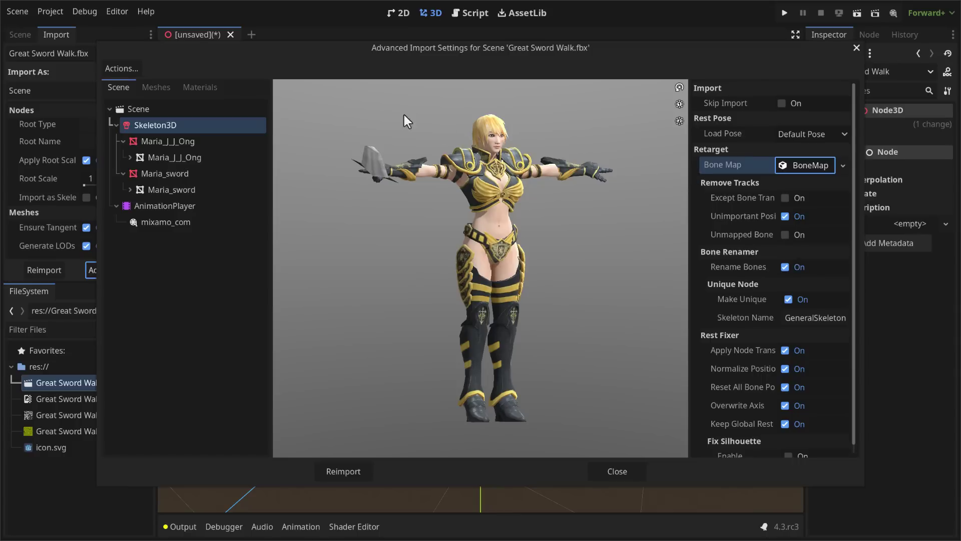
# Review the scene's FBX importer choices and close the advanced import settings without reimporting
pyautogui.click(149, 107)
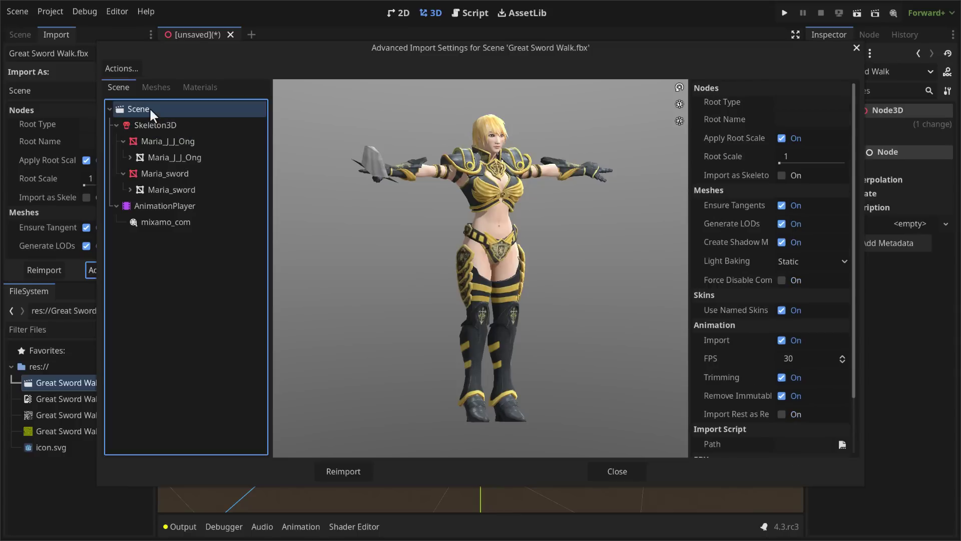
pyautogui.scroll(-3, 764, 358)
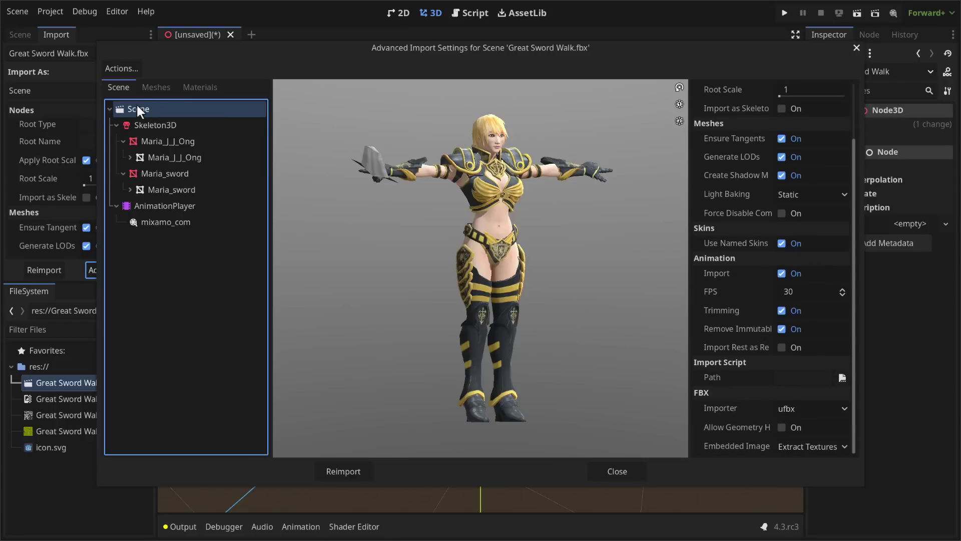
pyautogui.click(821, 408)
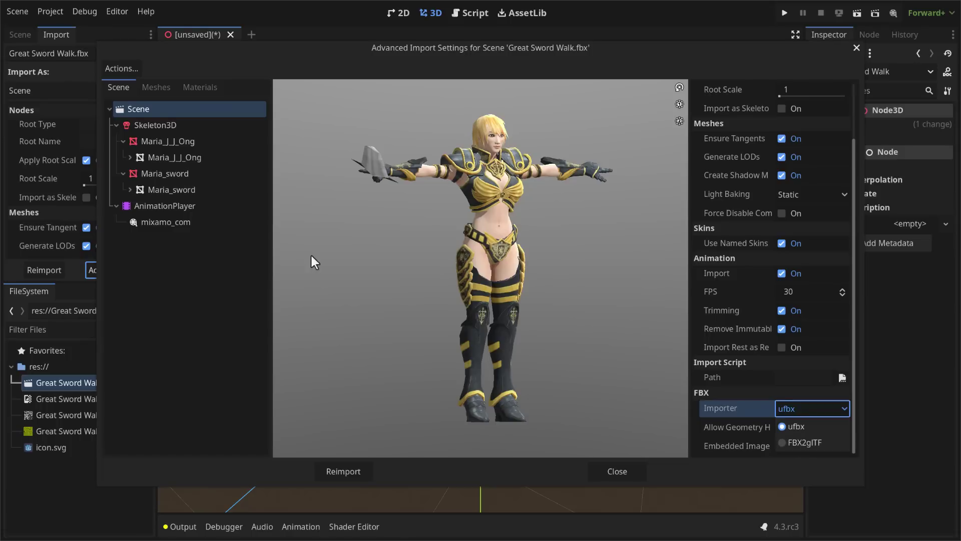
pyautogui.click(219, 270)
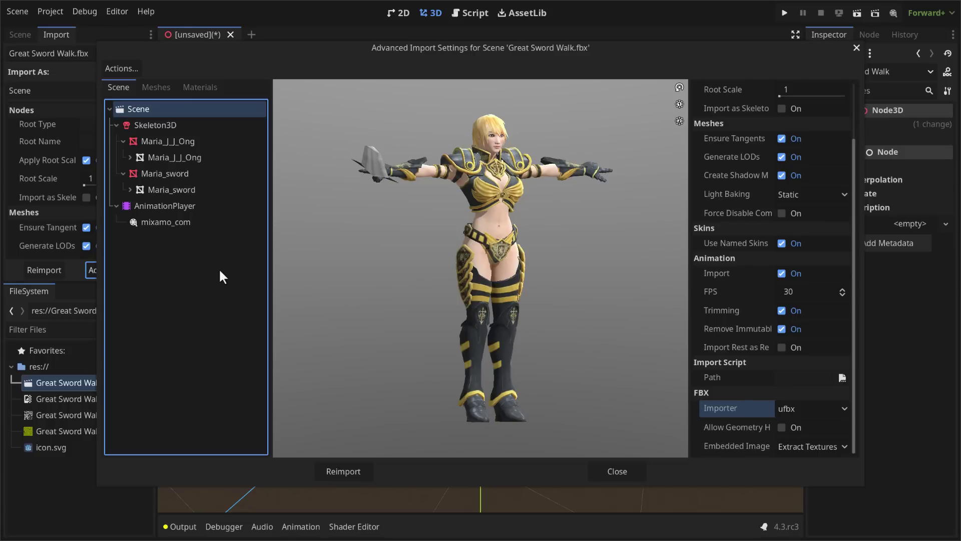
pyautogui.click(617, 470)
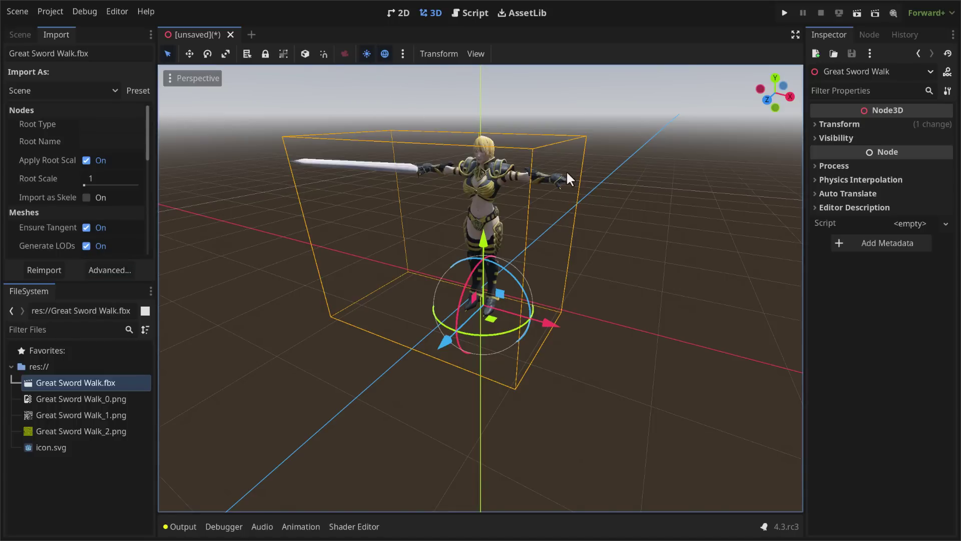
# Create a new scene with a 2D root node
pyautogui.click(20, 34)
pyautogui.click(20, 12)
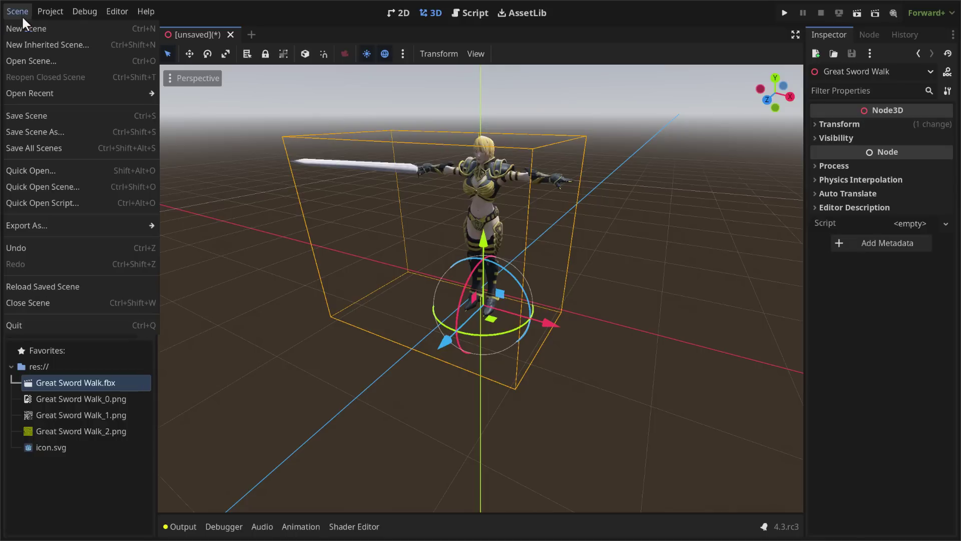
pyautogui.click(29, 21)
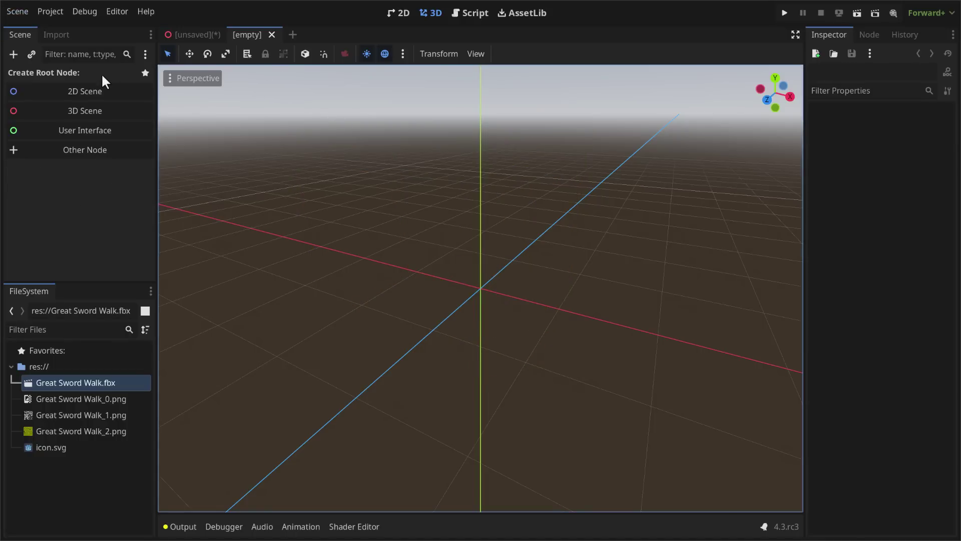
pyautogui.click(85, 92)
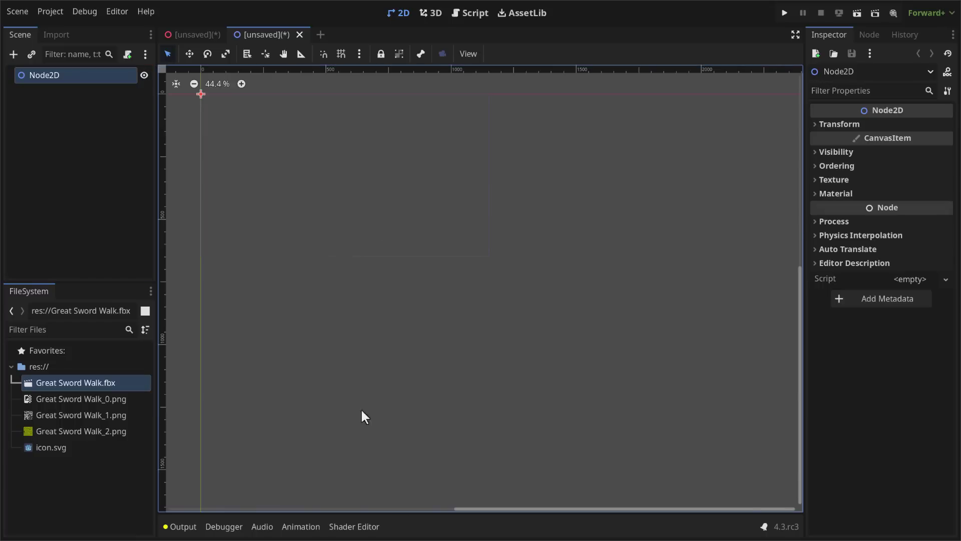
# Import the five PNG files from Modern_Outside_A2.png to para_trees.png in the DemoAssets folder into the project
pyautogui.hotkey('alt', 'Tab')
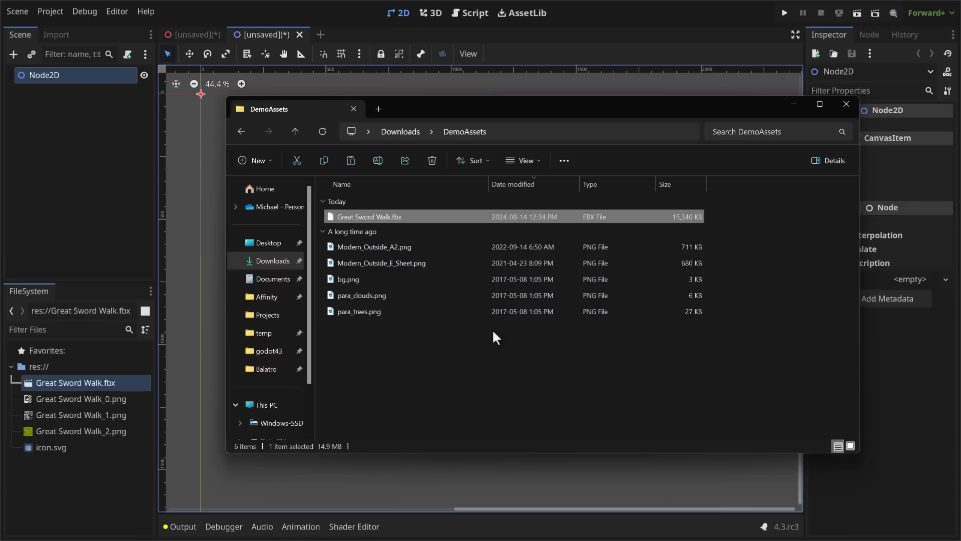
pyautogui.click(373, 246)
pyautogui.keyDown('shift'); pyautogui.click(368, 311); pyautogui.keyUp('shift')
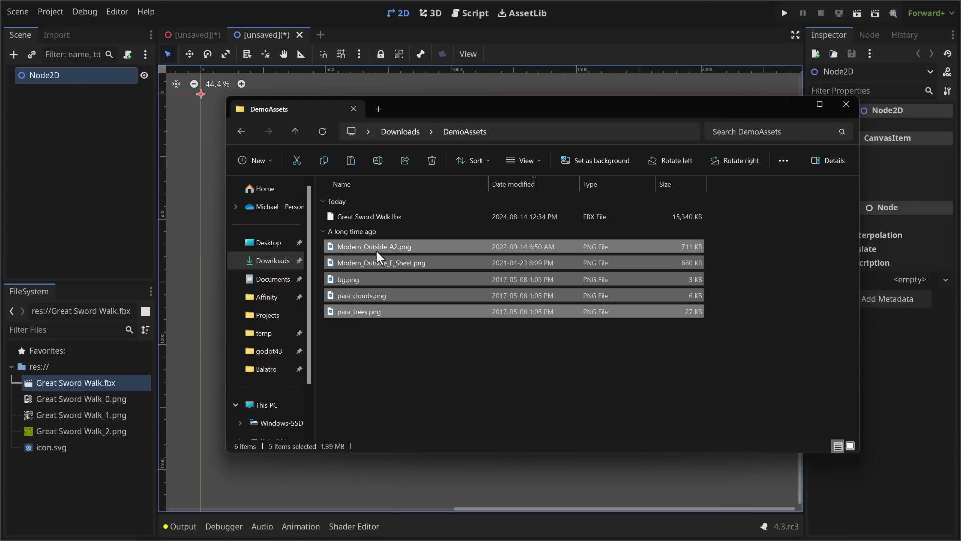
pyautogui.moveTo(377, 251); pyautogui.dragTo(102, 485)
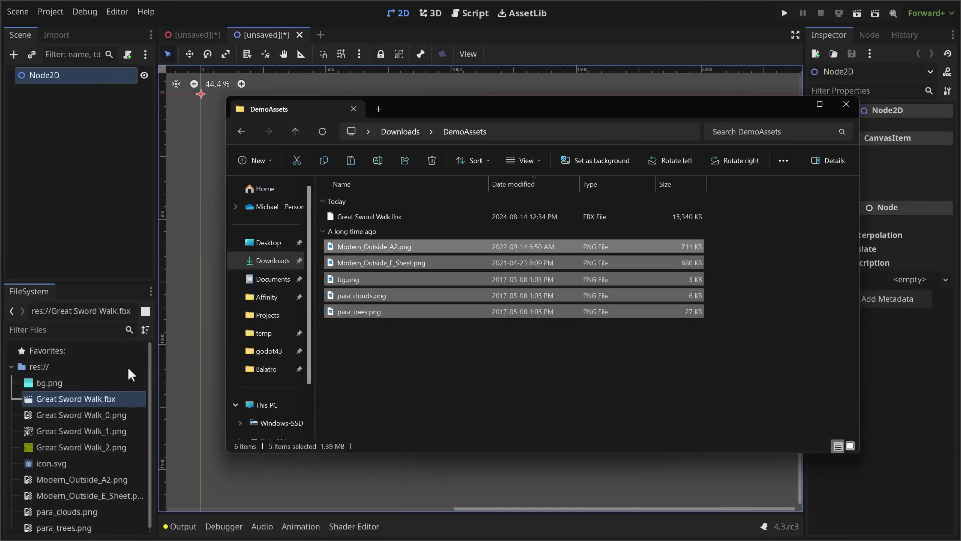
pyautogui.click(115, 291)
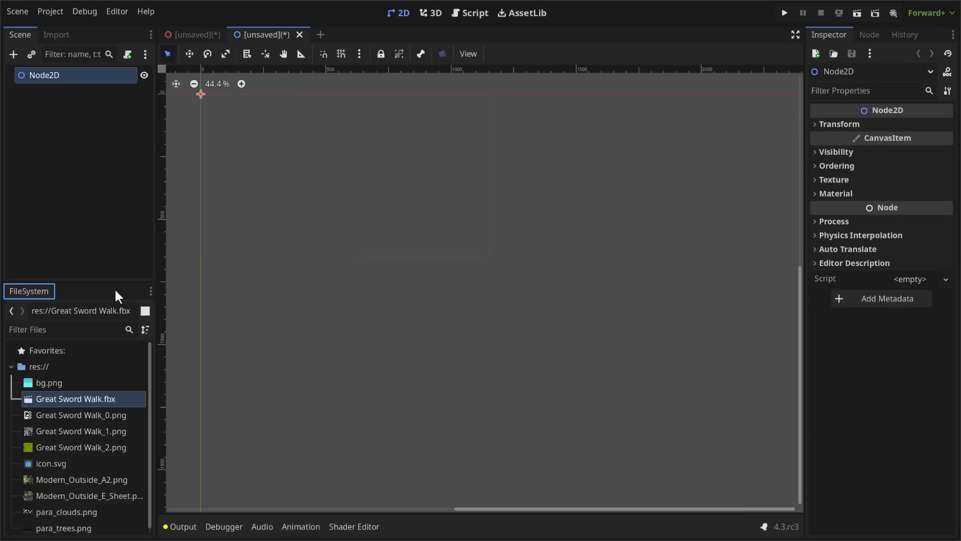
# Place bg.png as a sprite over the viewport area of the 2D scene
pyautogui.scroll(2, 302, 358)
pyautogui.moveTo(302, 358); pyautogui.dragTo(441, 447, button='middle')
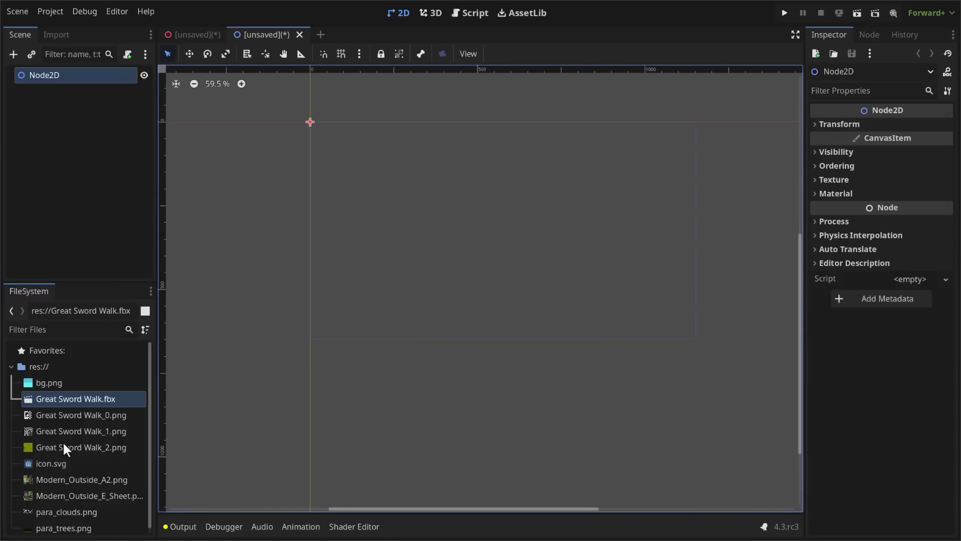
pyautogui.scroll(-1, 85, 485)
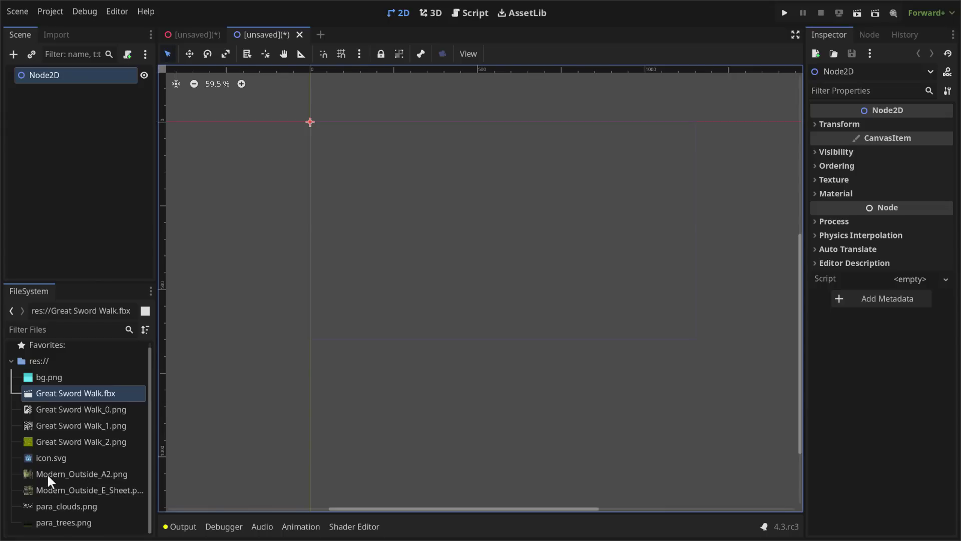
pyautogui.moveTo(42, 377); pyautogui.dragTo(562, 218)
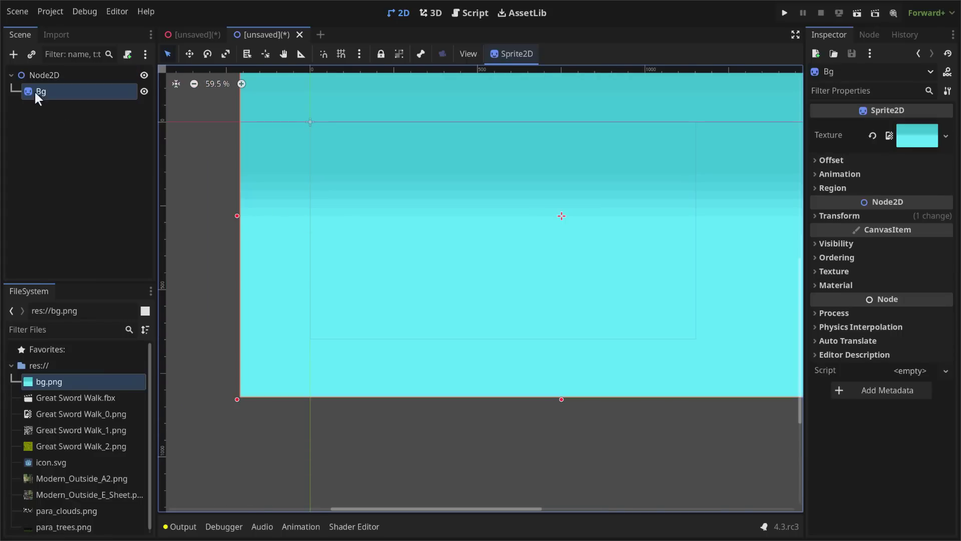
# Add a TileMapLayer node as a child of the Node2D root
pyautogui.click(35, 75)
pyautogui.click(13, 54)
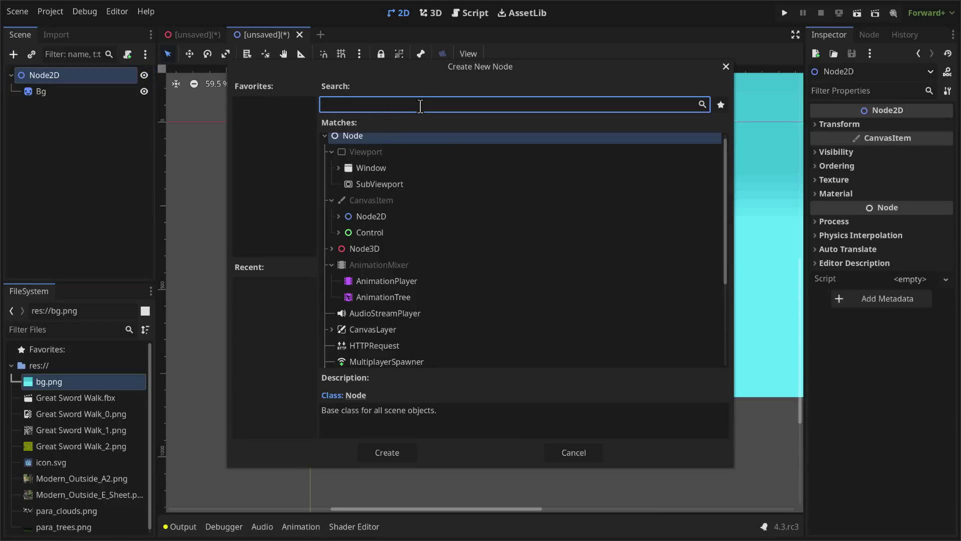
pyautogui.write('tile')
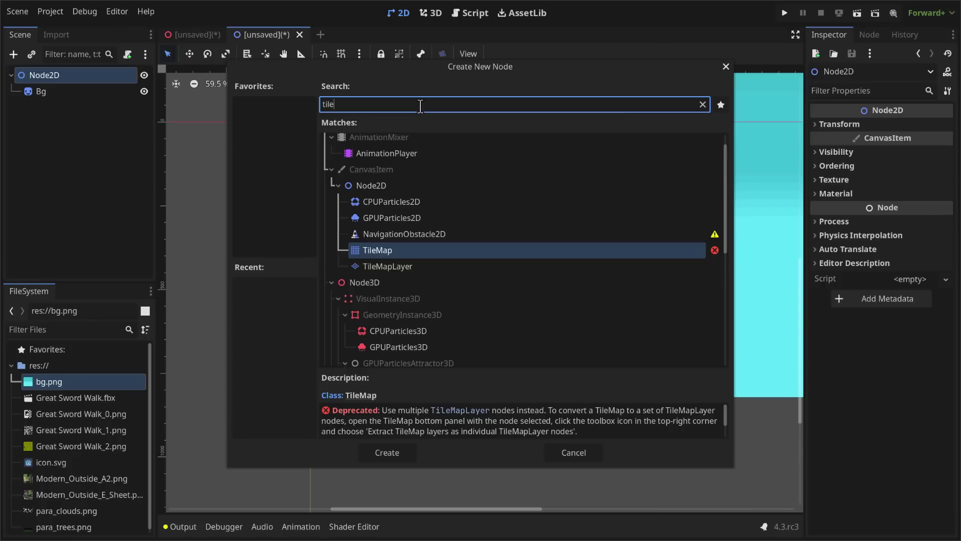
pyautogui.doubleClick(387, 268)
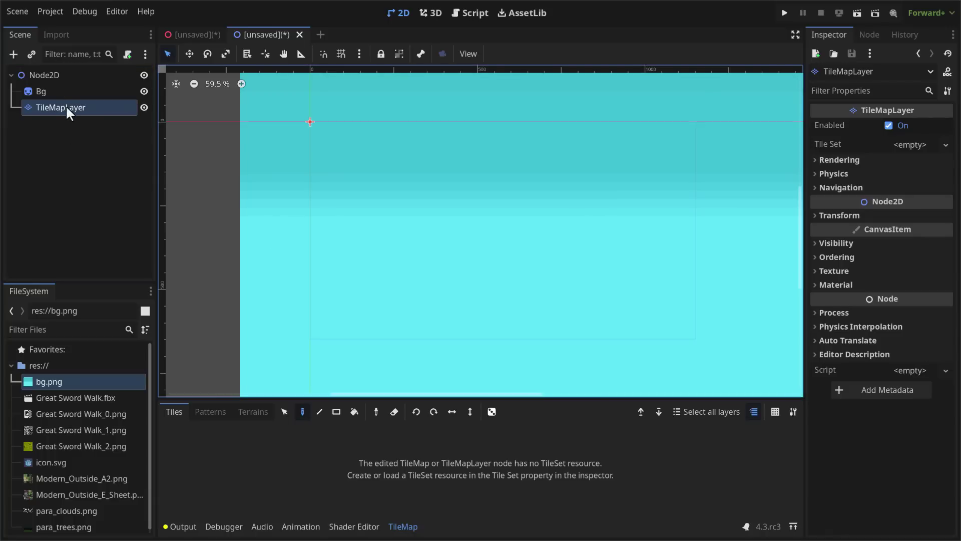
# Give the TileMapLayer a new TileSet with a tile size of 48 × 48 px
pyautogui.click(946, 145)
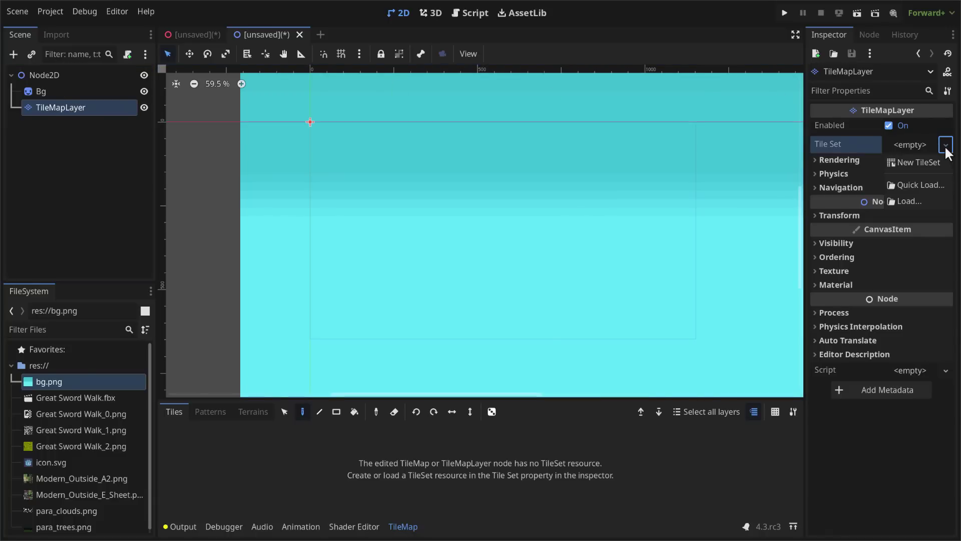
pyautogui.click(920, 162)
pyautogui.click(918, 146)
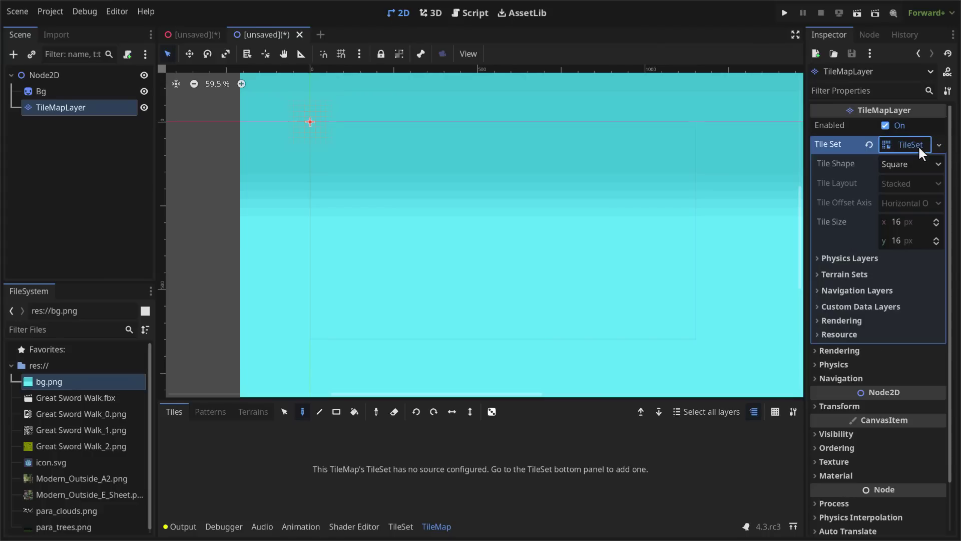
pyautogui.click(905, 219)
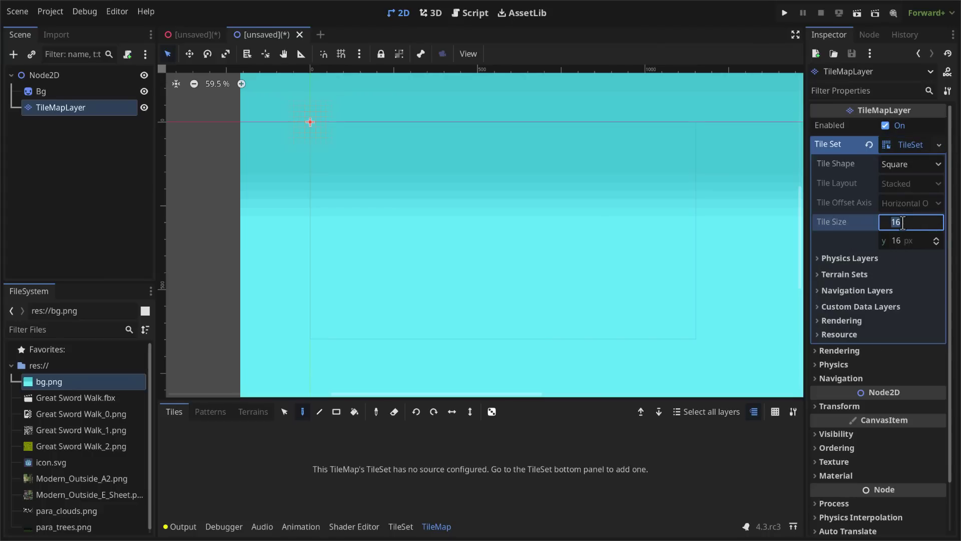
pyautogui.write('48')
pyautogui.press('Tab')
pyautogui.write('48')
pyautogui.press('Return')
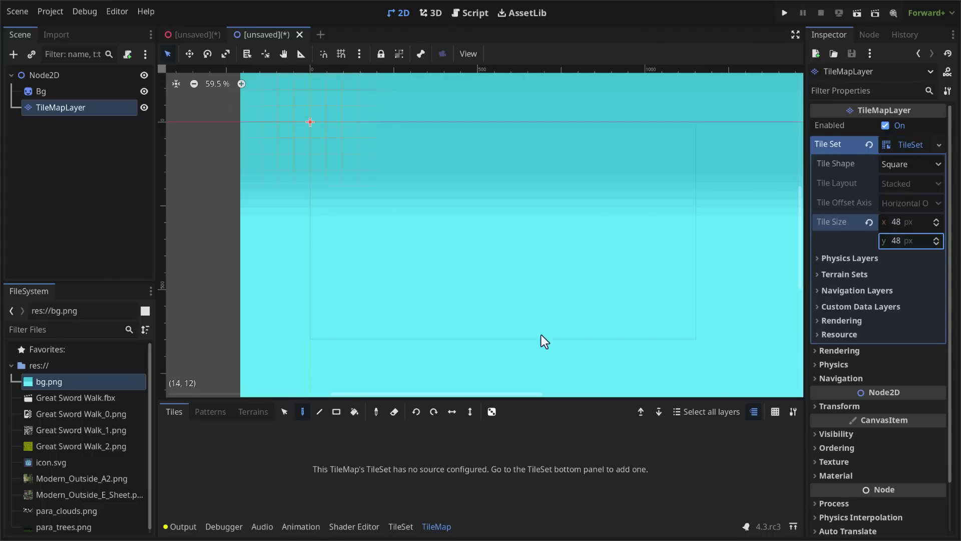
# Add Modern_Outside_A2.png as an atlas source to the layer's TileSet, with tiles created automatically
pyautogui.click(401, 526)
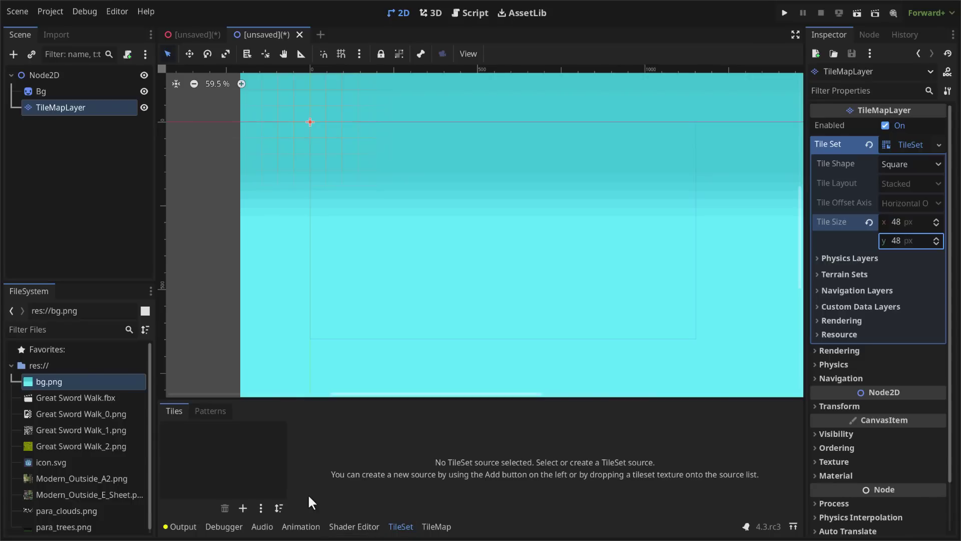
pyautogui.click(243, 509)
pyautogui.click(254, 514)
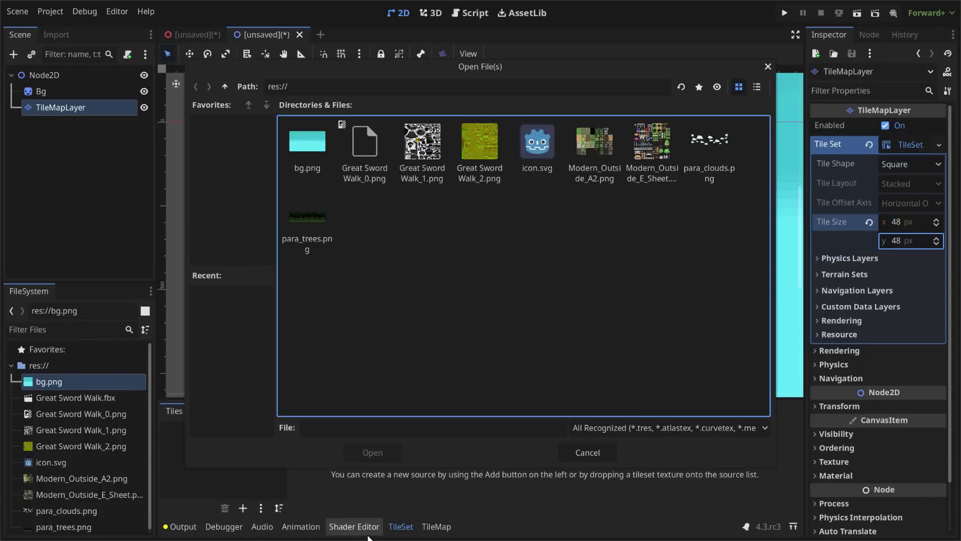
pyautogui.click(605, 139)
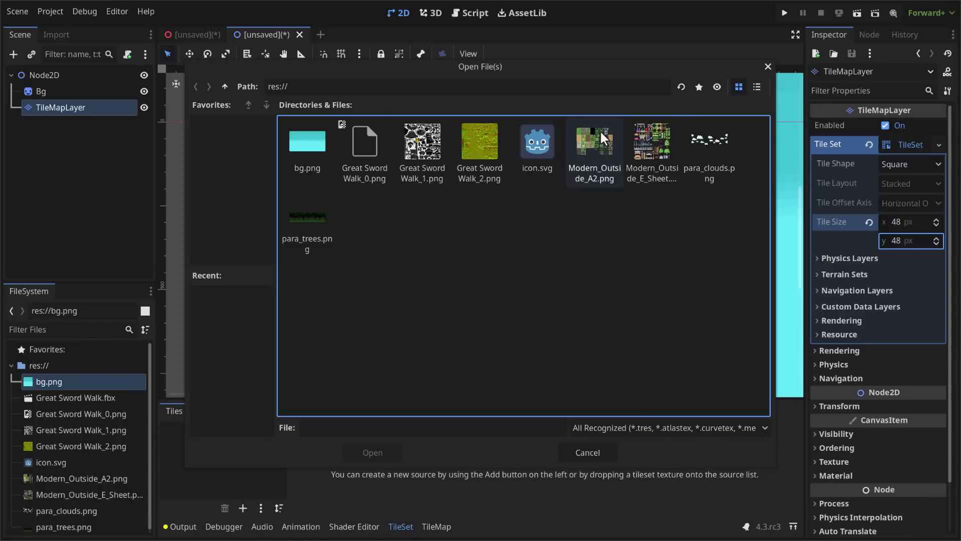
pyautogui.doubleClick(604, 139)
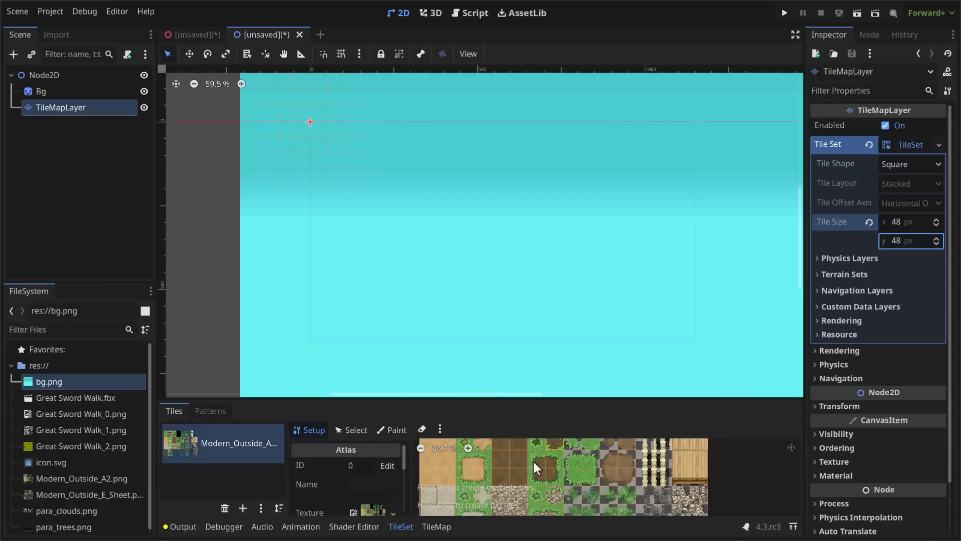
# Add a second TileMapLayer node under the Node2D root
pyautogui.click(45, 76)
pyautogui.click(13, 54)
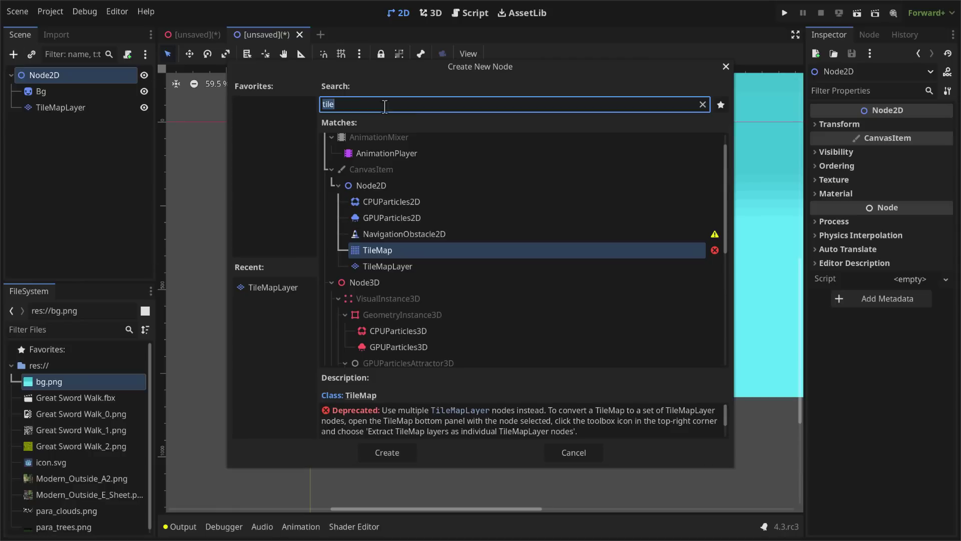
pyautogui.doubleClick(393, 265)
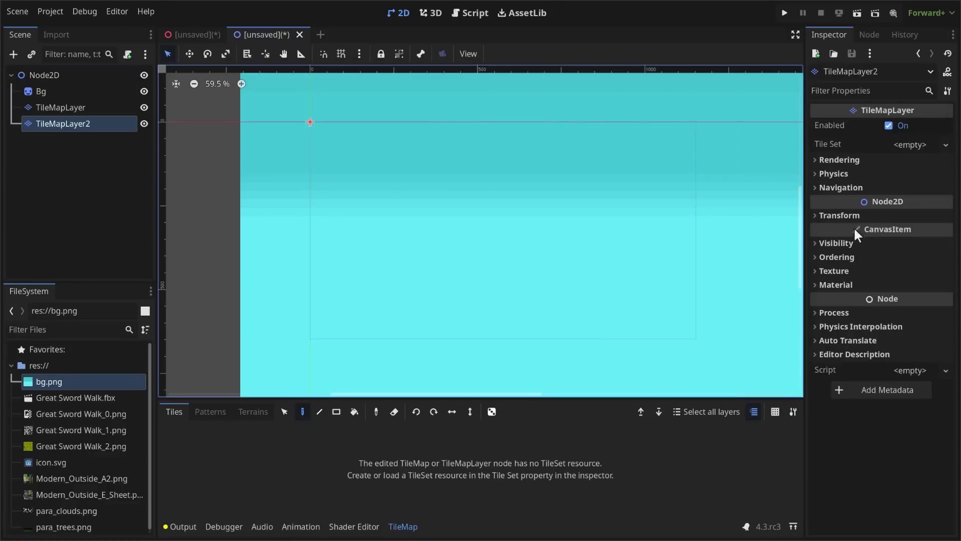
# Create a new TileSet on the second tile layer and set its tile size to 48 × 48 px
pyautogui.click(930, 143)
pyautogui.click(921, 162)
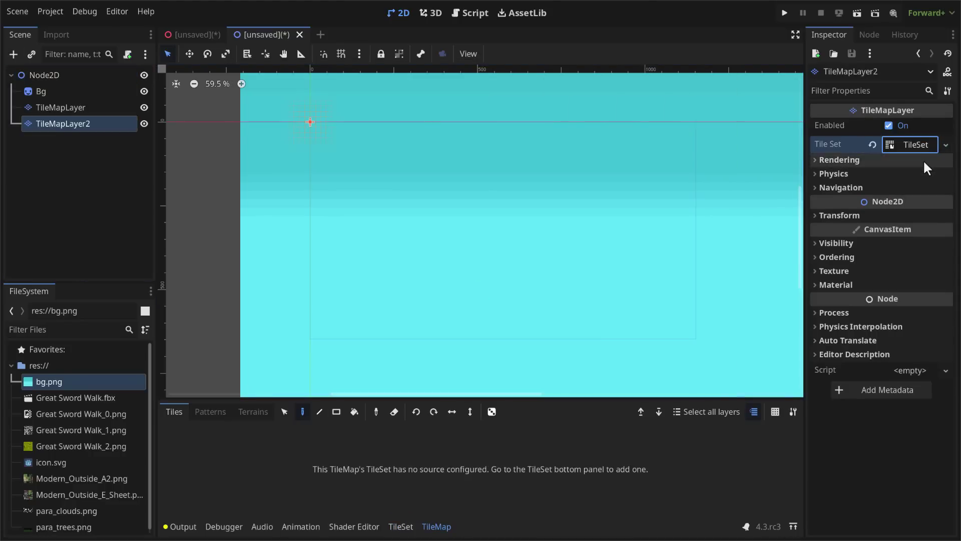
pyautogui.click(917, 144)
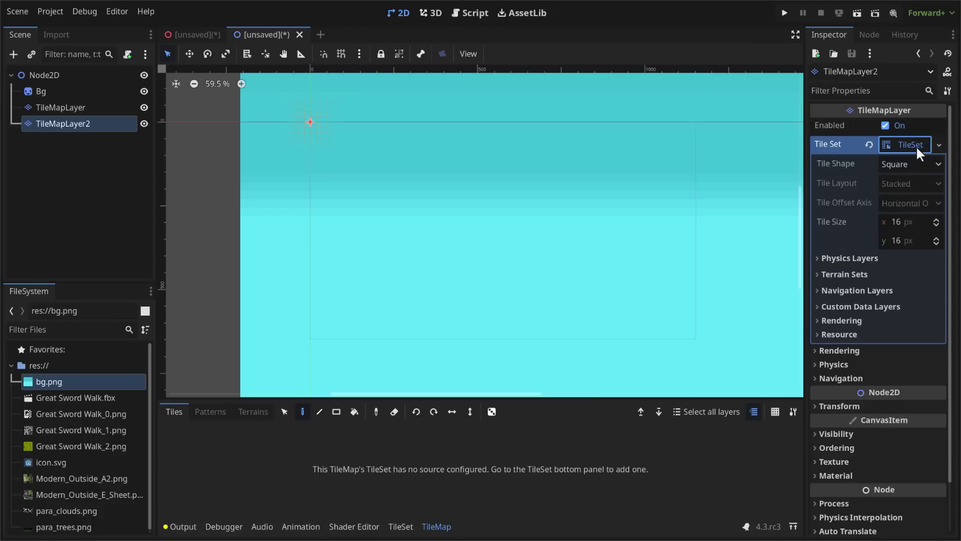
pyautogui.click(898, 223)
pyautogui.write('48')
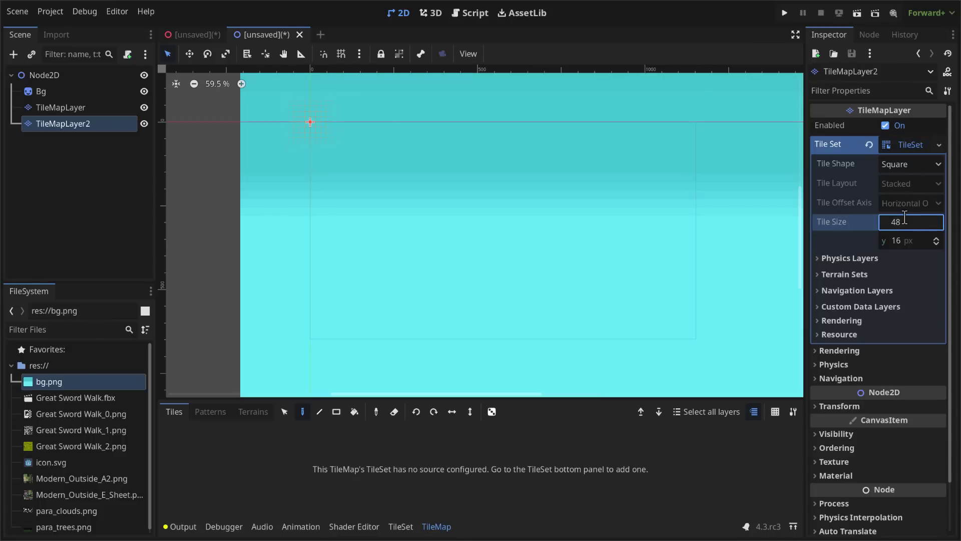
pyautogui.press('Tab')
pyautogui.write('48')
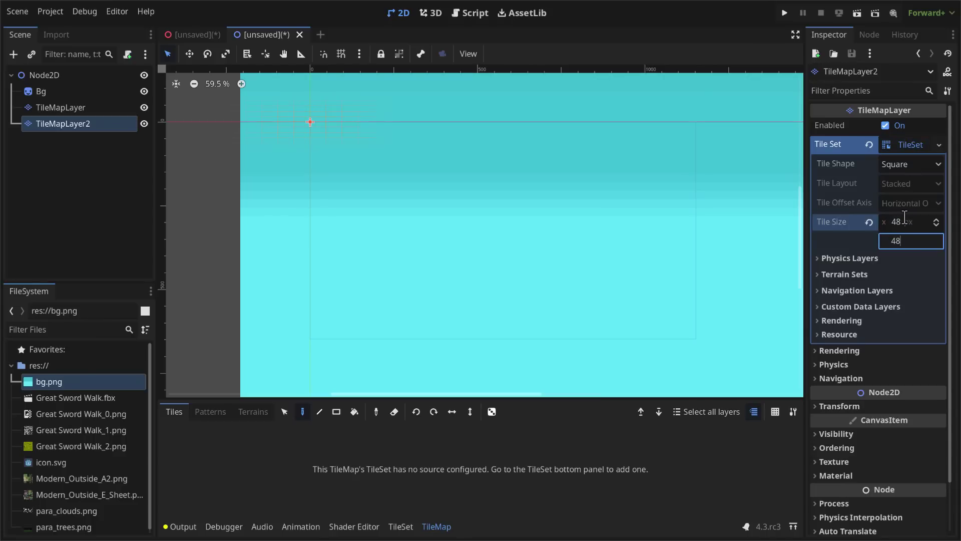
pyautogui.press('Return')
# Add the Modern_Outside_E_Sheet image as an atlas to the second layer's TileSet and create its tiles automatically
pyautogui.click(401, 526)
pyautogui.click(242, 507)
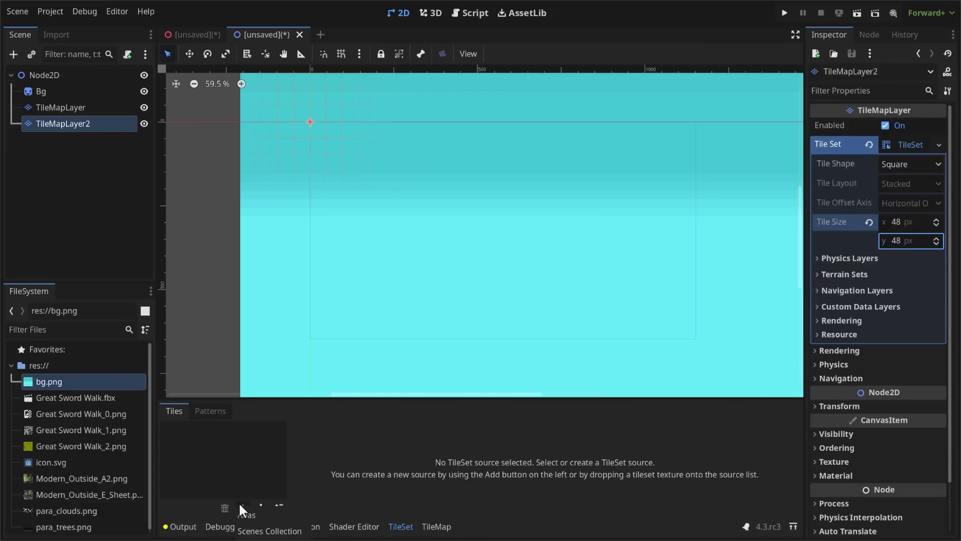
pyautogui.click(264, 515)
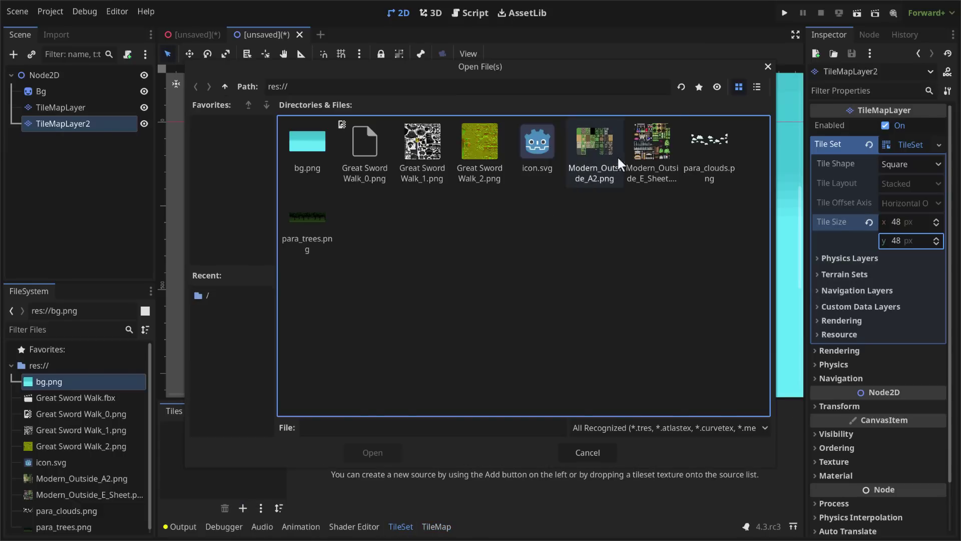
pyautogui.doubleClick(660, 133)
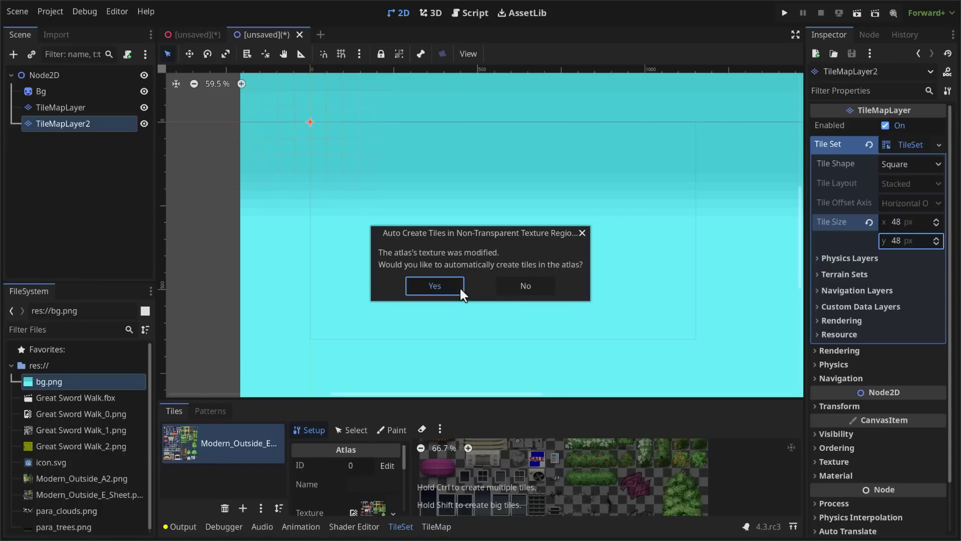
pyautogui.click(460, 287)
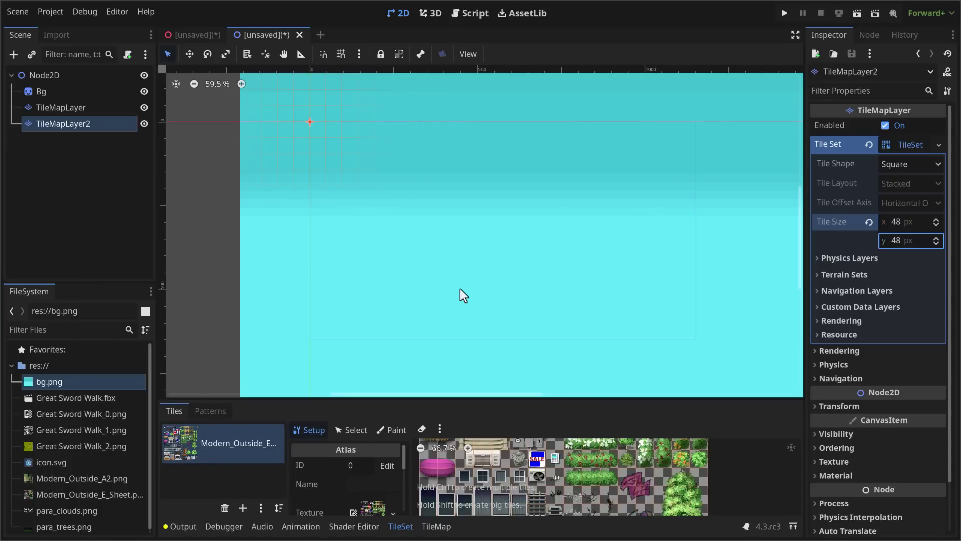
# Rename the first tile layer TileMapLayerBG and the second one TileMapLayerFG
pyautogui.click(74, 106)
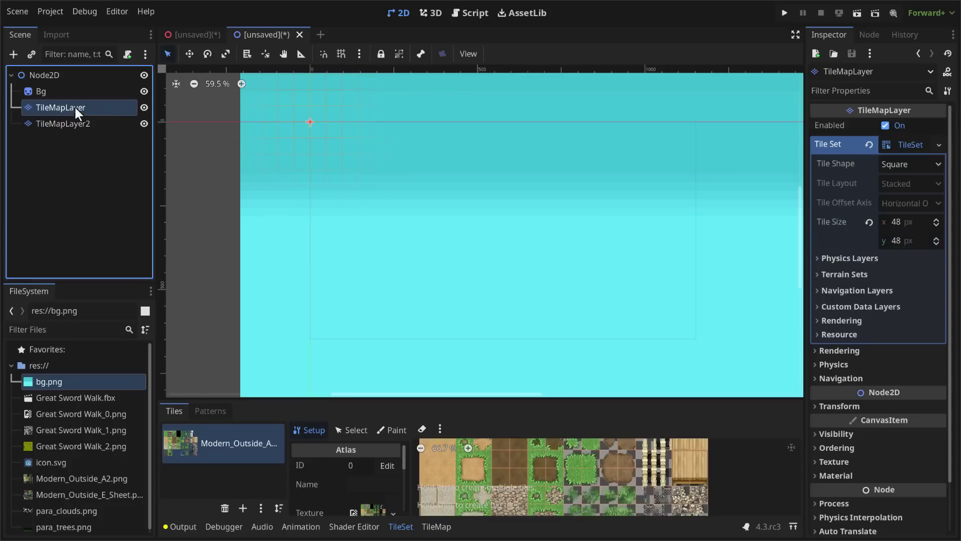
pyautogui.click(54, 107)
pyautogui.write('BG')
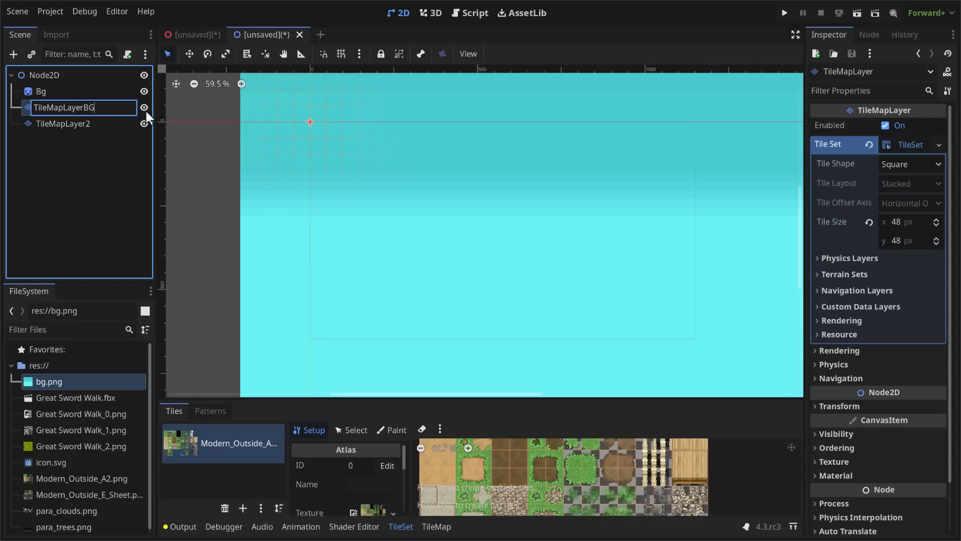
pyautogui.press('Return')
pyautogui.doubleClick(107, 121)
pyautogui.click(106, 122)
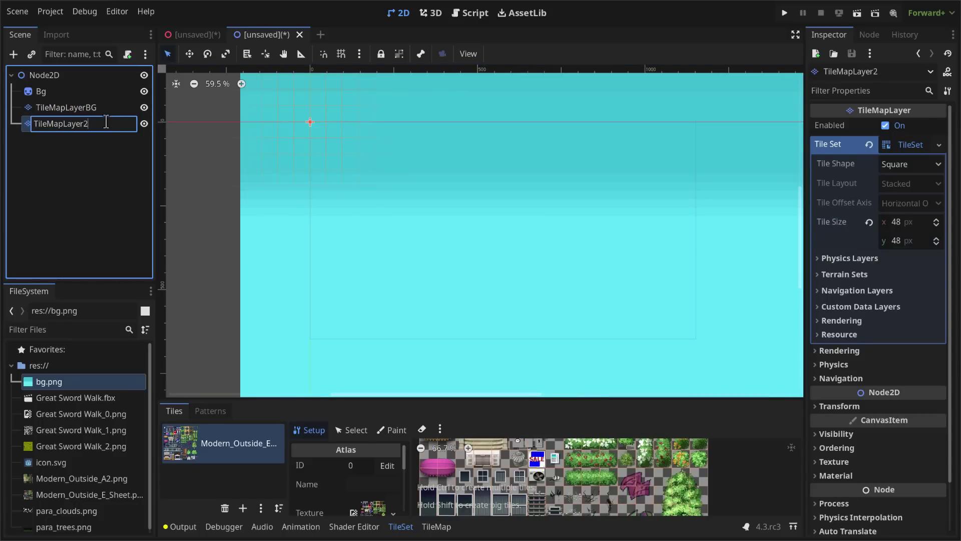
pyautogui.press('BackSpace')
pyautogui.write('FG')
pyautogui.press('Return')
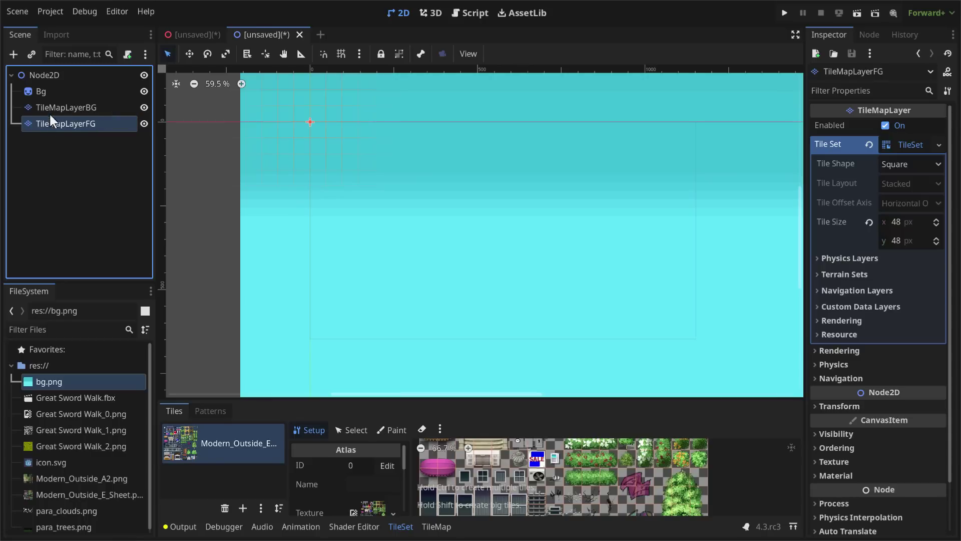
# On TileMapLayerBG, paint a ground outline across the lower viewport area with the first sand tile and fill its enclosed area
pyautogui.click(64, 108)
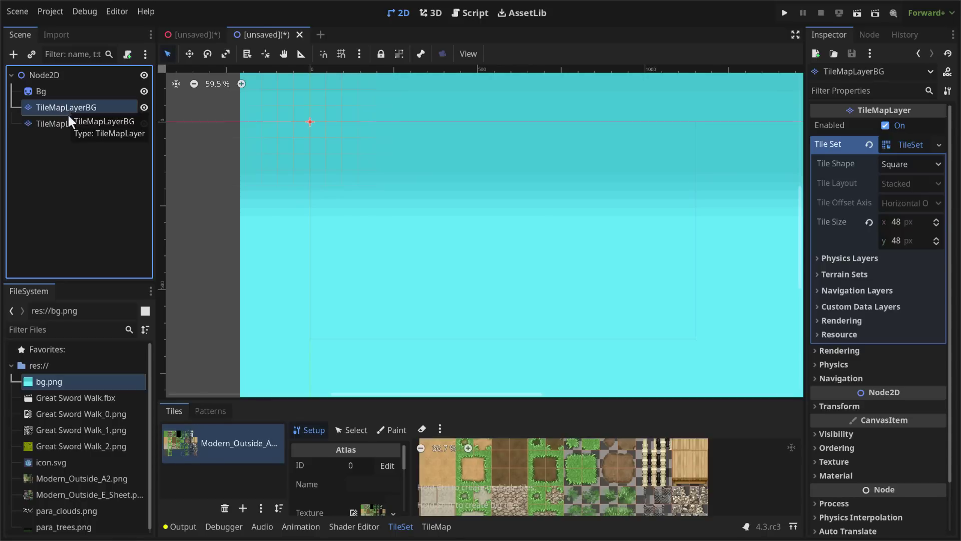
pyautogui.click(68, 124)
pyautogui.click(74, 107)
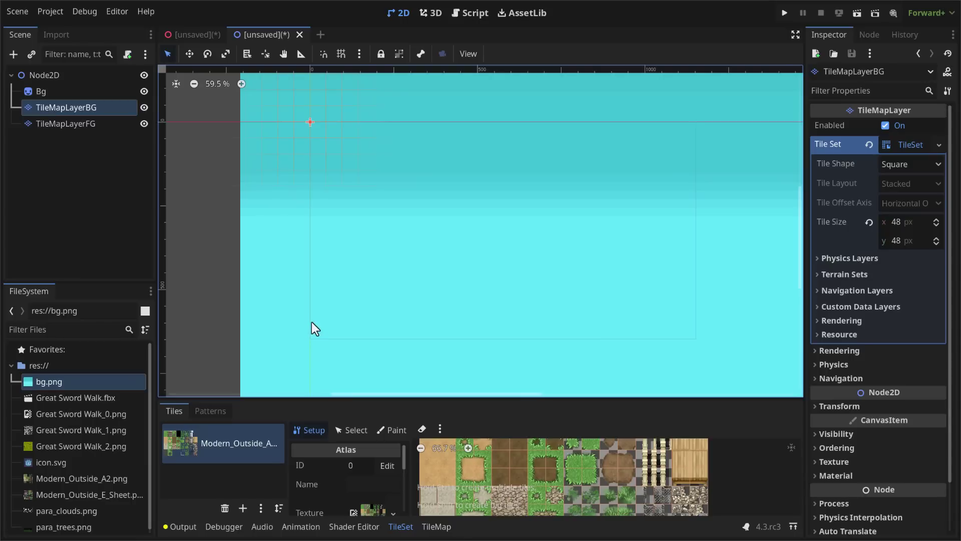
pyautogui.click(442, 530)
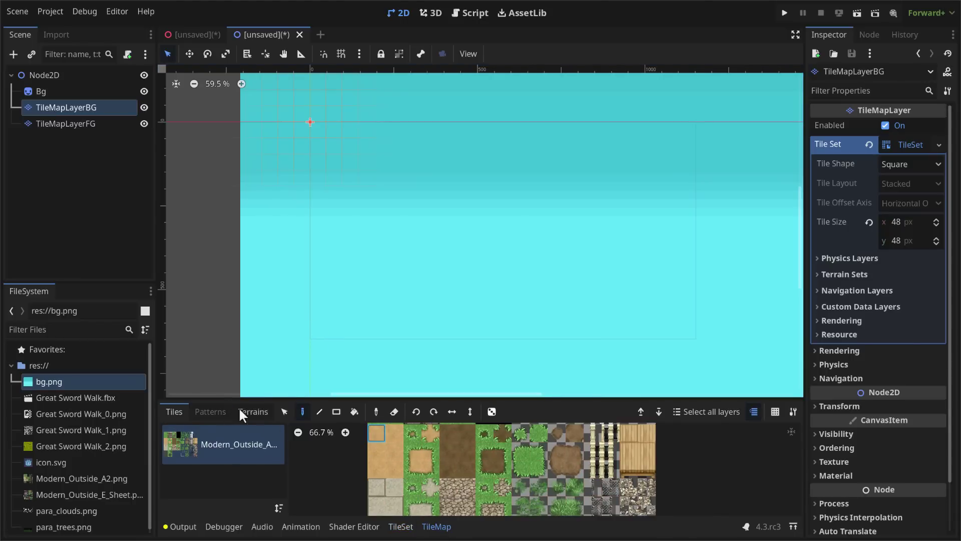
pyautogui.moveTo(321, 334)
pyautogui.mouseDown()
pyautogui.moveTo(699, 334)
pyautogui.moveTo(684, 318)
pyautogui.moveTo(689, 300)
pyautogui.moveTo(647, 293)
pyautogui.moveTo(455, 308)
pyautogui.mouseUp()
pyautogui.click(353, 411)
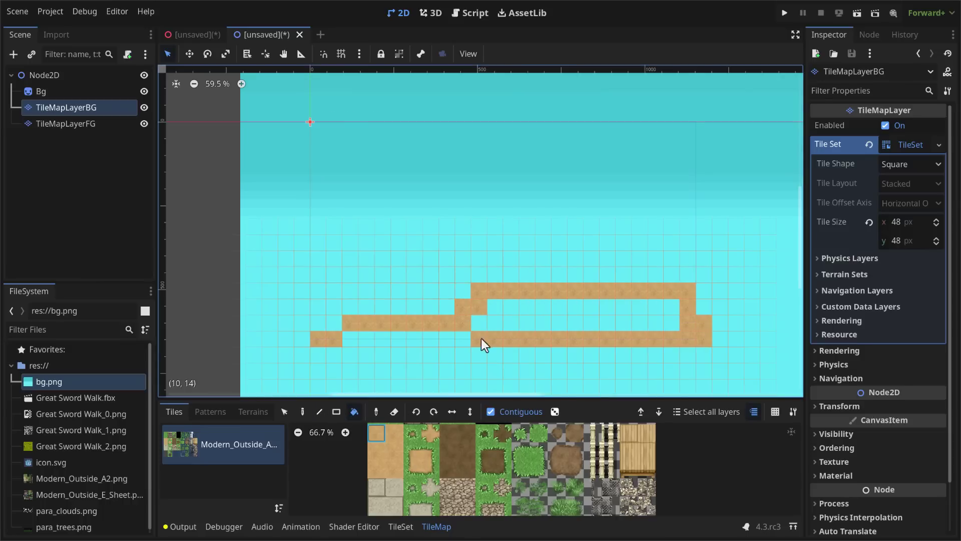
pyautogui.click(515, 315)
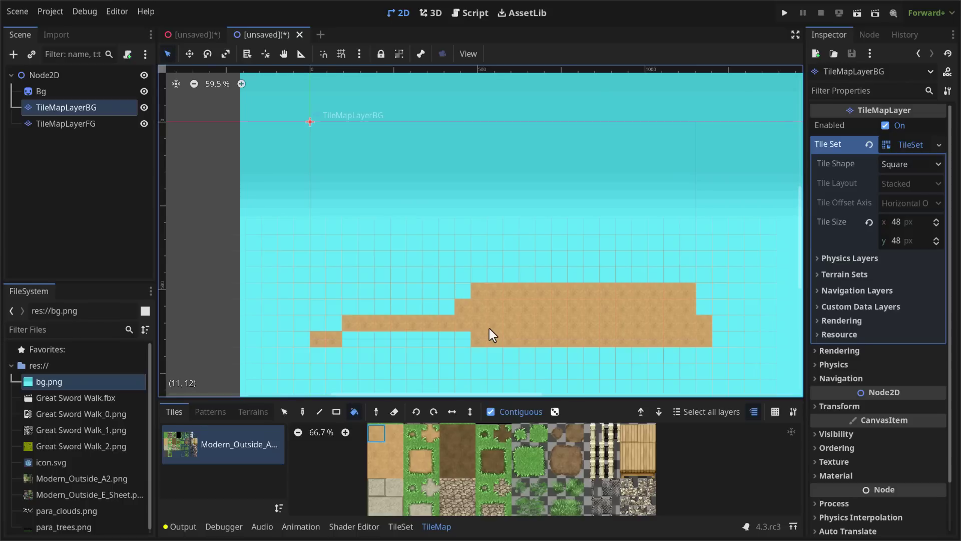
# On TileMapLayerFG, pick the green tree's block of tiles and paint two trees on the ground area
pyautogui.click(47, 123)
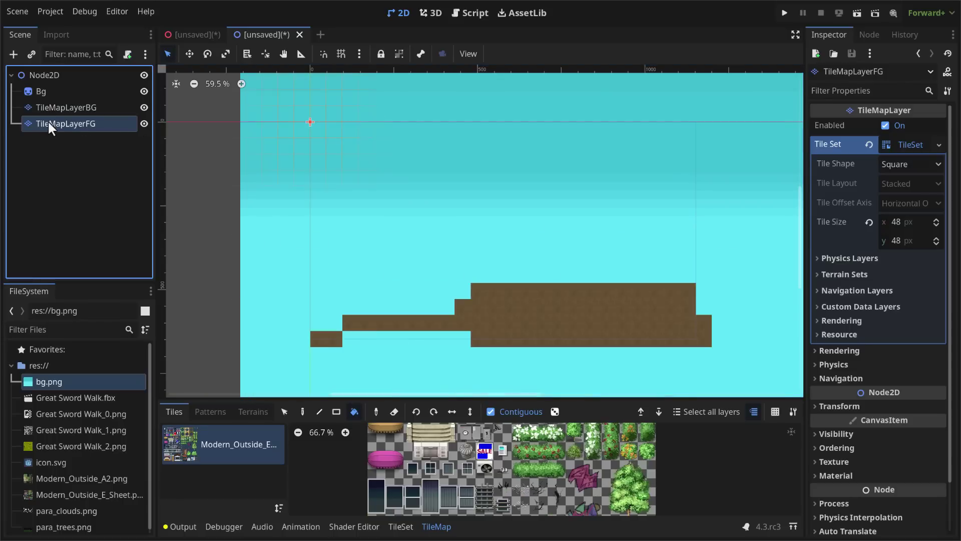
pyautogui.scroll(-1, 611, 474)
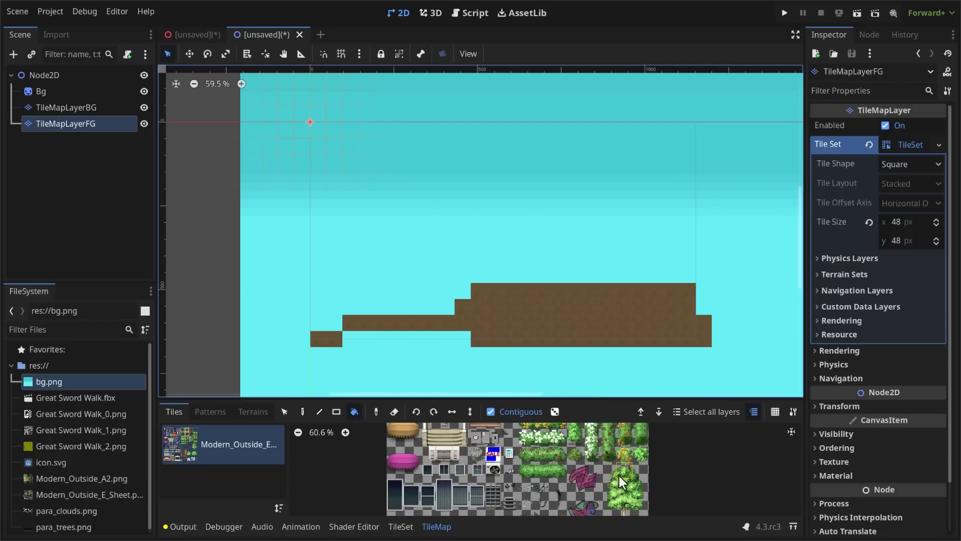
pyautogui.moveTo(610, 471); pyautogui.dragTo(643, 510)
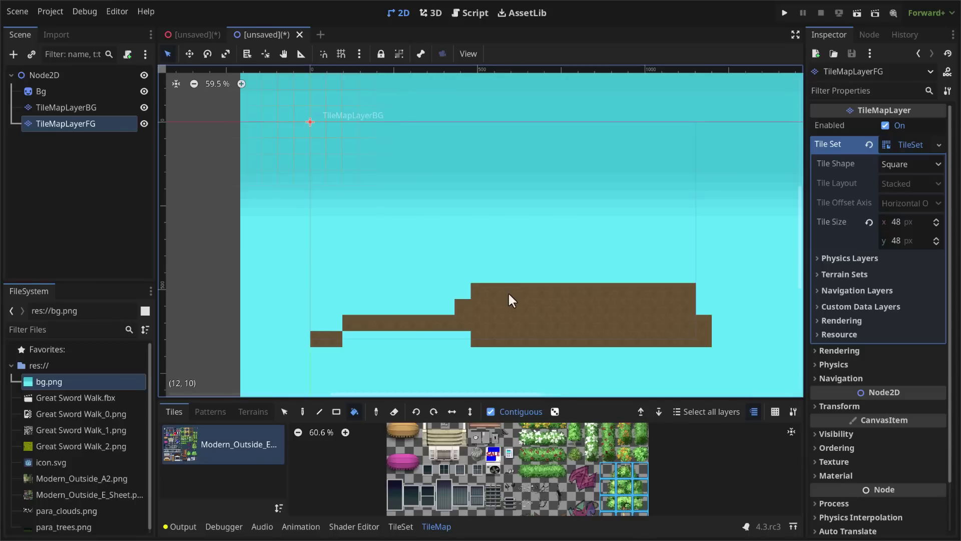
pyautogui.click(298, 411)
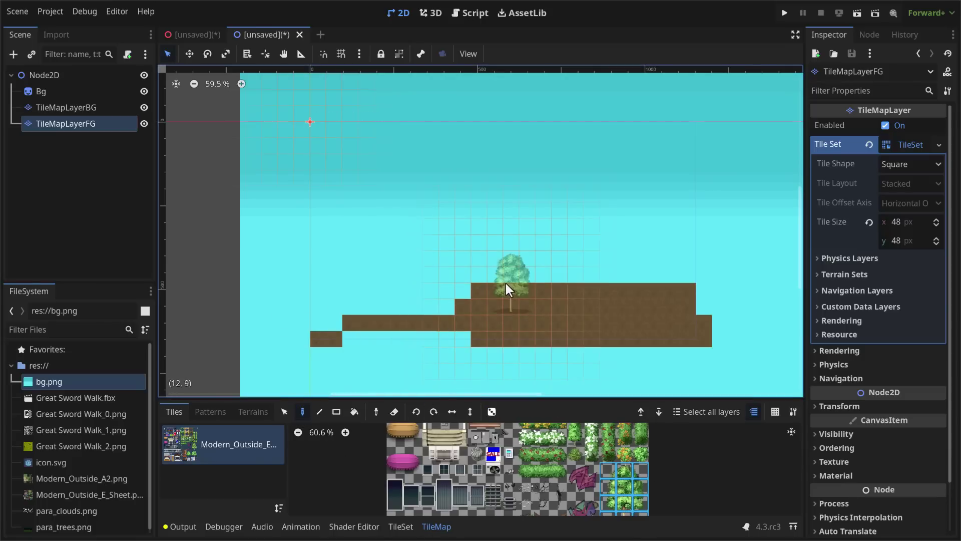
pyautogui.click(621, 294)
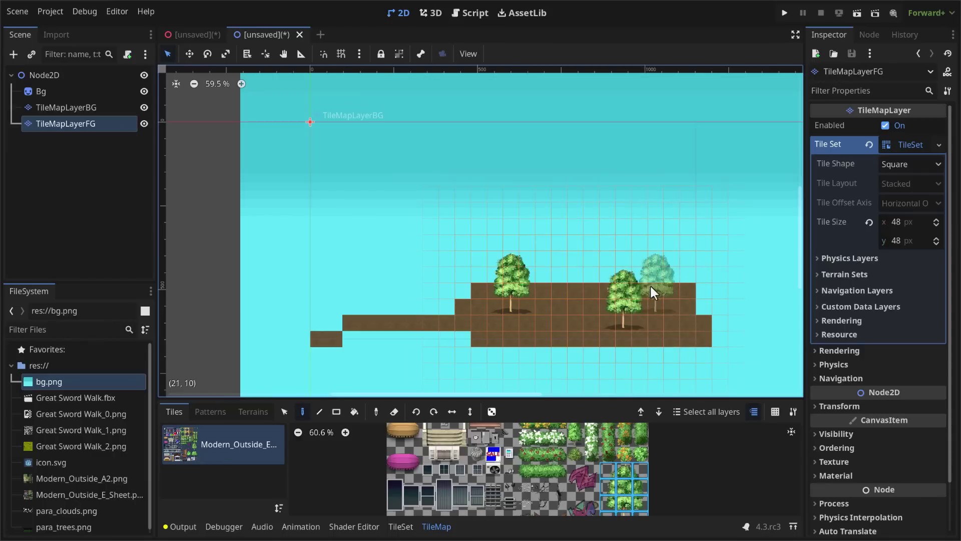
# Paint a third green tree on TileMapLayerFG at the far upper edge of the ground area
pyautogui.click(677, 263)
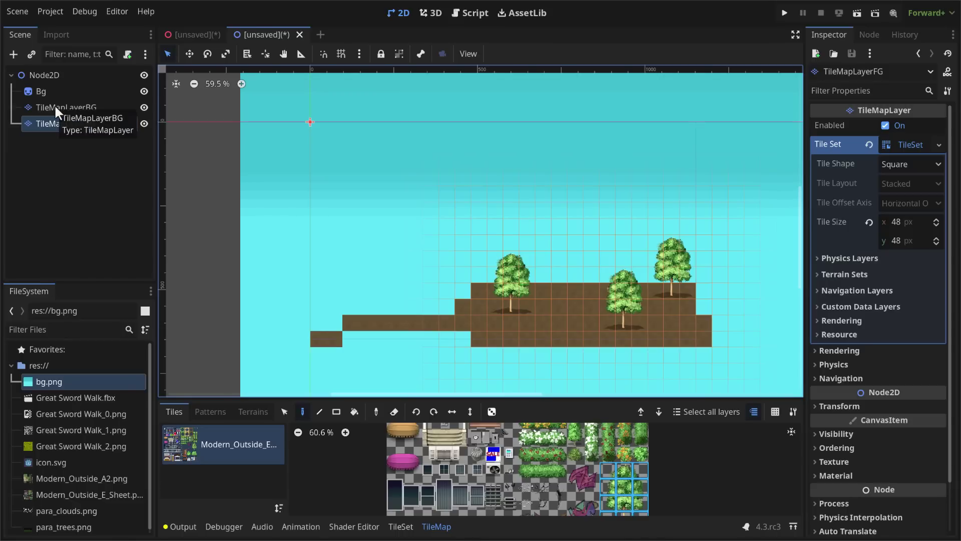
# Hide and show TileMapLayerBG and TileMapLayerFG again to compare what each layer contains
pyautogui.click(78, 106)
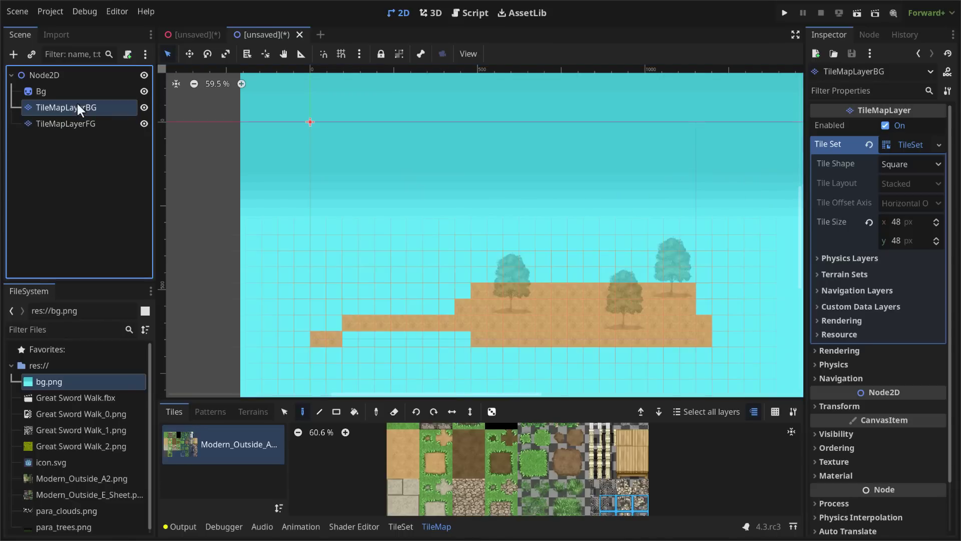
pyautogui.click(144, 108)
pyautogui.click(143, 123)
pyautogui.click(145, 108)
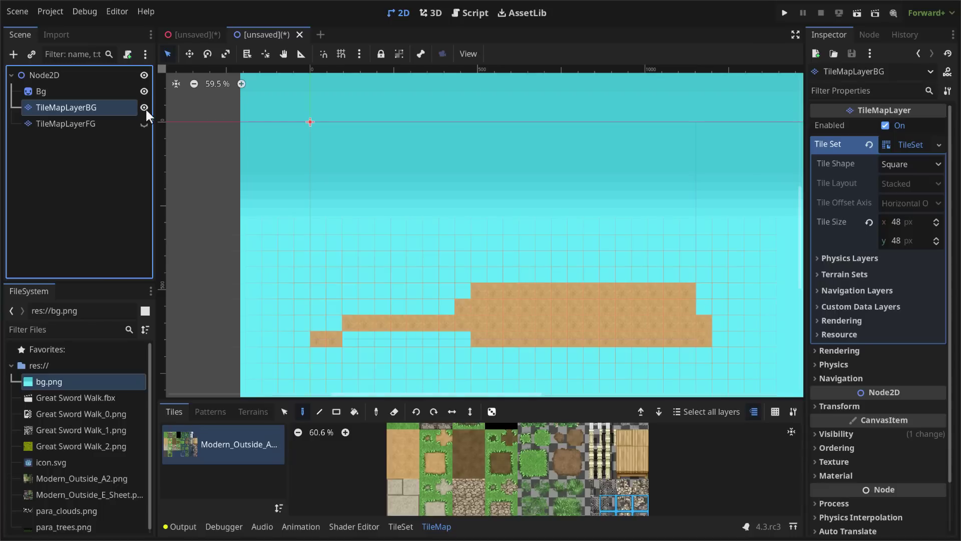
pyautogui.click(144, 123)
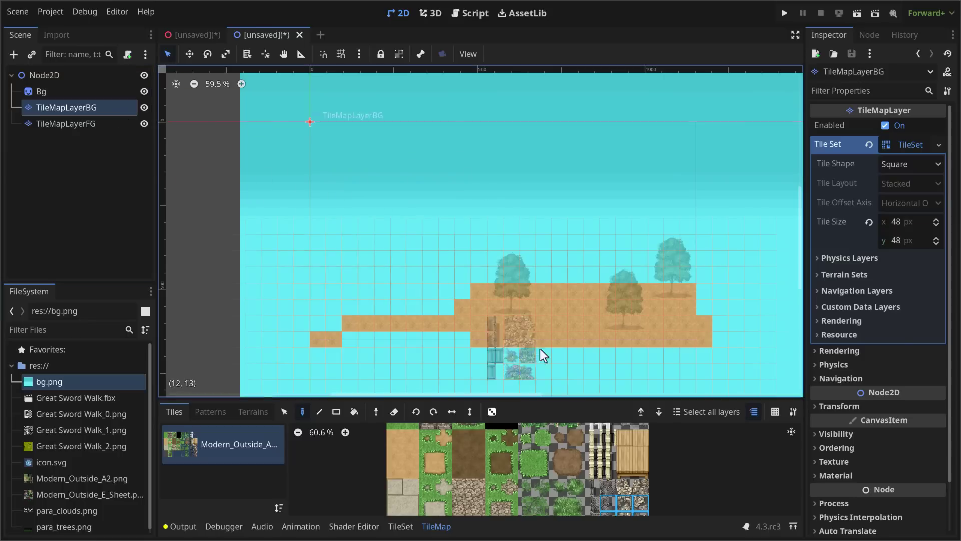
# Cycle between the two tile map layers, select all layers together, and return to TileMapLayerFG alone
pyautogui.click(659, 406)
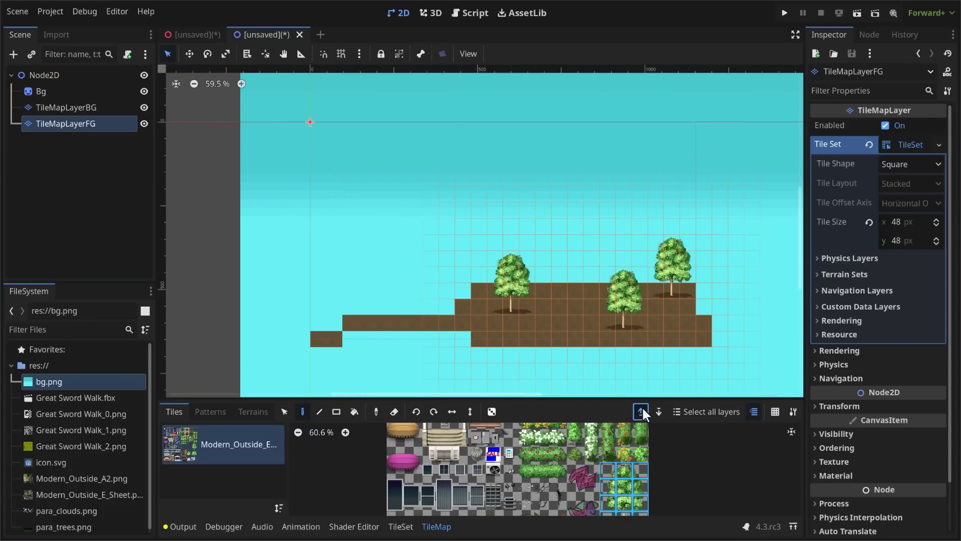
pyautogui.click(642, 408)
pyautogui.click(653, 412)
pyautogui.click(639, 410)
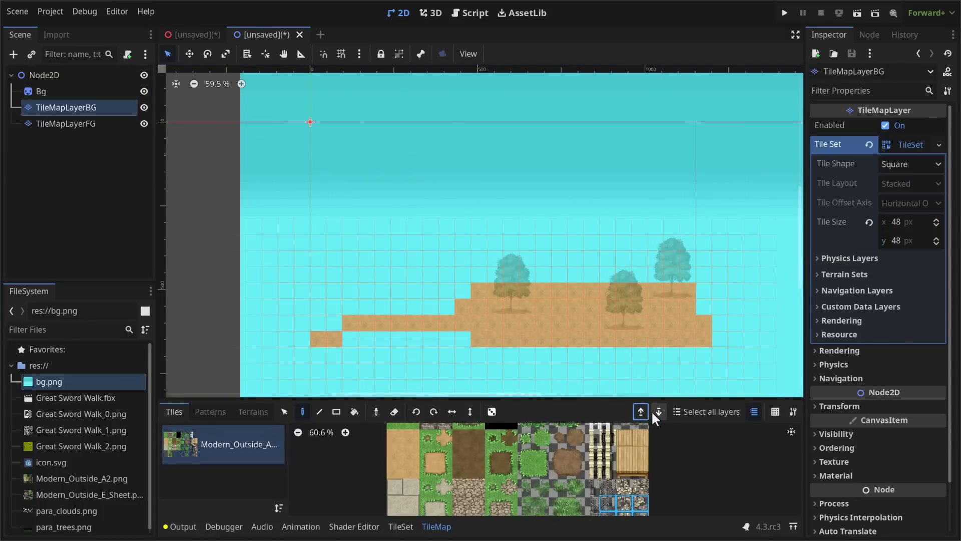
pyautogui.click(654, 410)
pyautogui.click(687, 409)
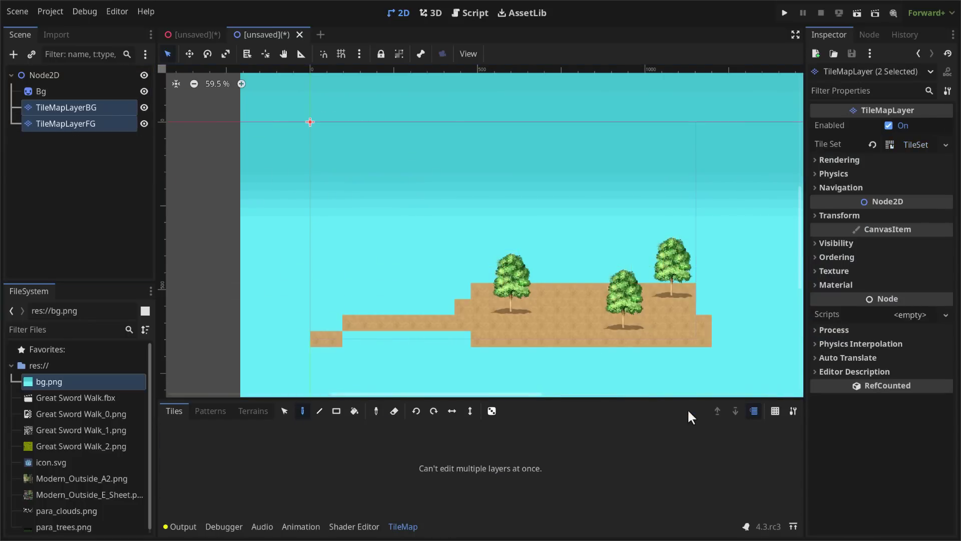
pyautogui.click(74, 108)
pyautogui.click(75, 123)
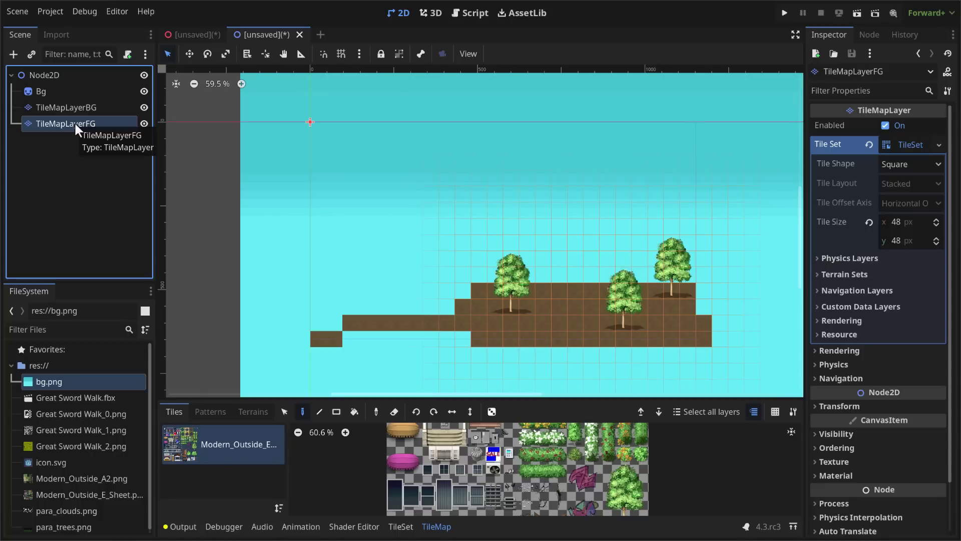
# Add a Parallax2D node as a child of the root Node2D
pyautogui.click(43, 75)
pyautogui.click(13, 54)
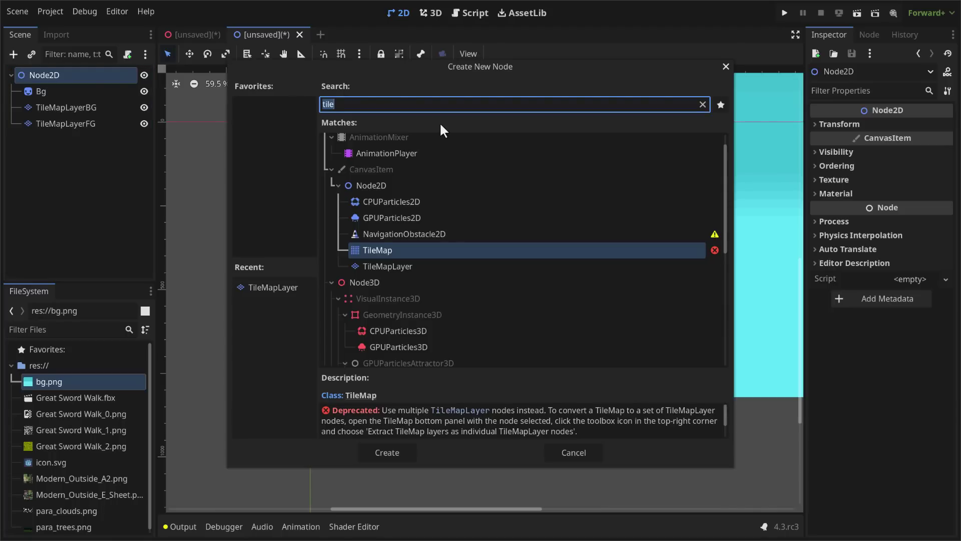
pyautogui.write('par')
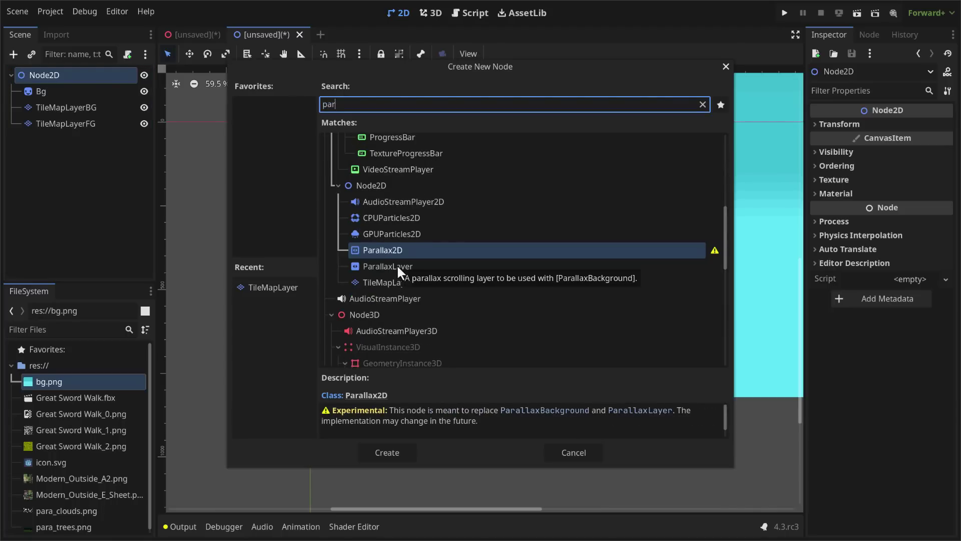
pyautogui.doubleClick(386, 250)
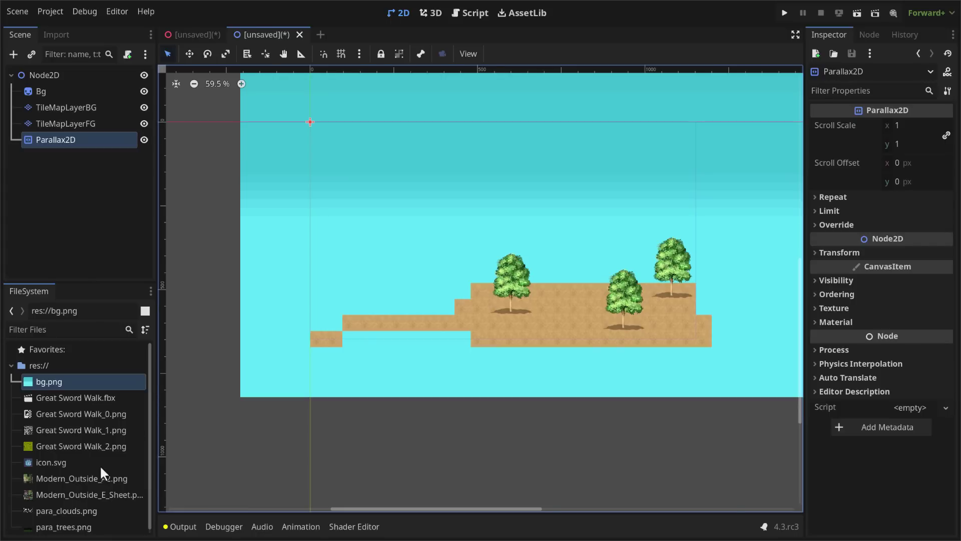
# Add para_clouds.png as a sprite under Parallax2D, directly after Bg in the tree, and set its horizontal scroll offset to -2.995 px
pyautogui.moveTo(63, 508); pyautogui.dragTo(552, 256)
pyautogui.moveTo(64, 157); pyautogui.dragTo(59, 99)
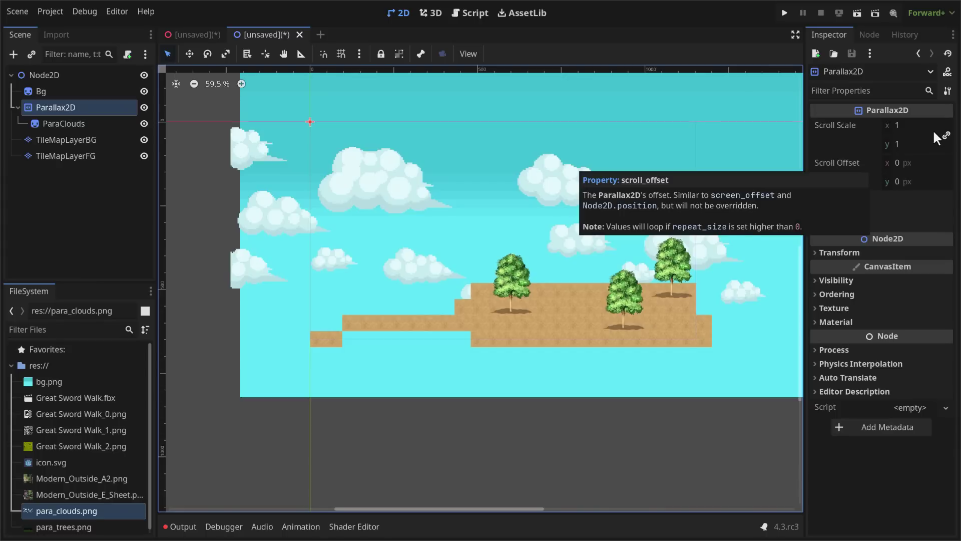
pyautogui.moveTo(896, 163); pyautogui.dragTo(898, 163)
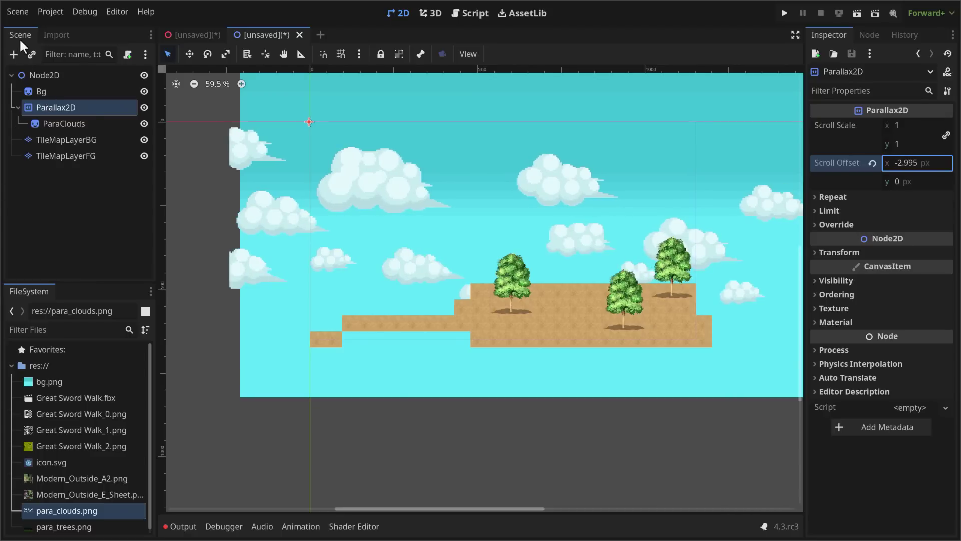
# Add a ParallaxBackground node as a child of the root Node2D
pyautogui.click(49, 75)
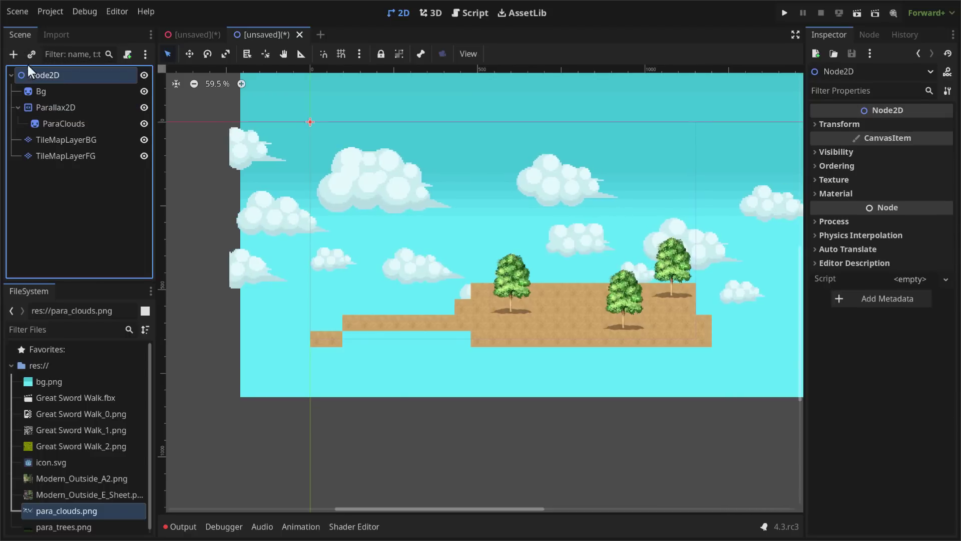
pyautogui.click(13, 53)
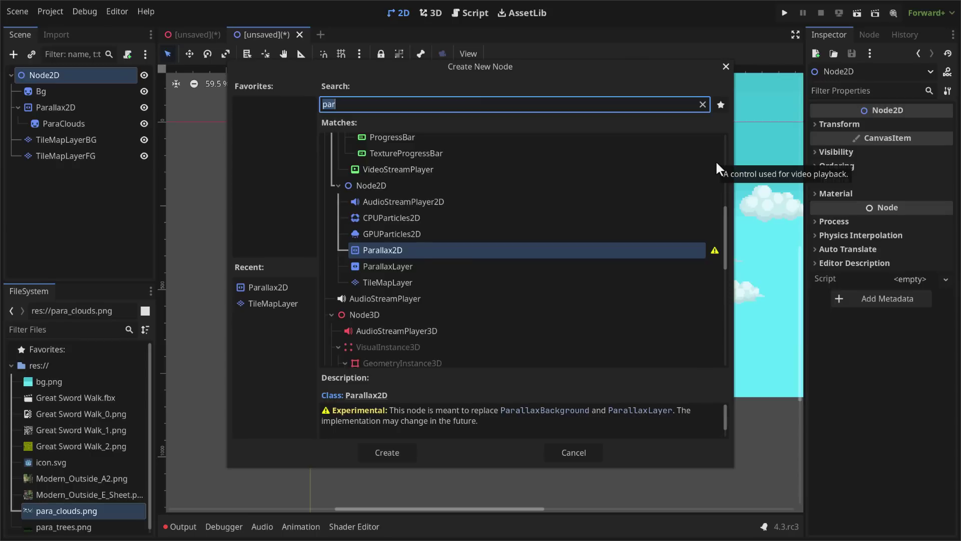
pyautogui.write('backgrou')
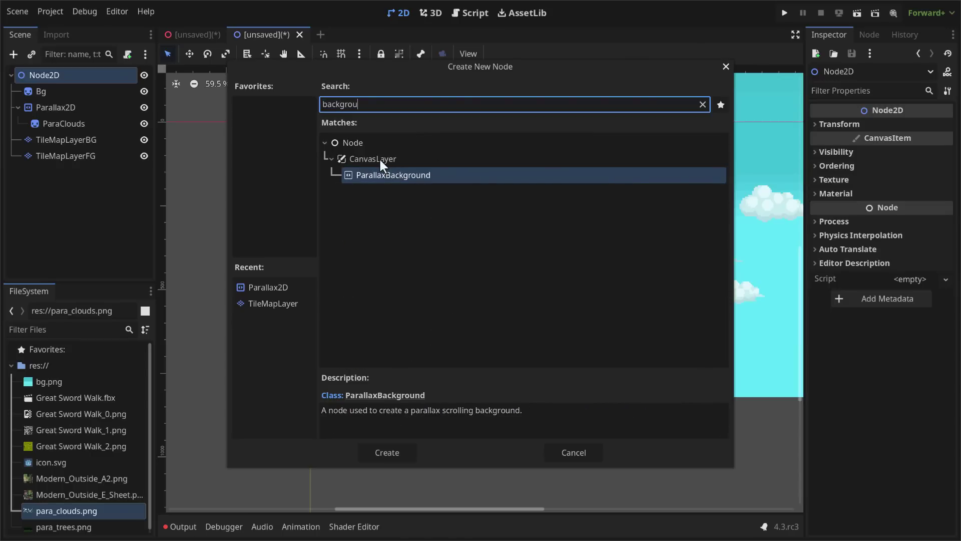
pyautogui.doubleClick(389, 173)
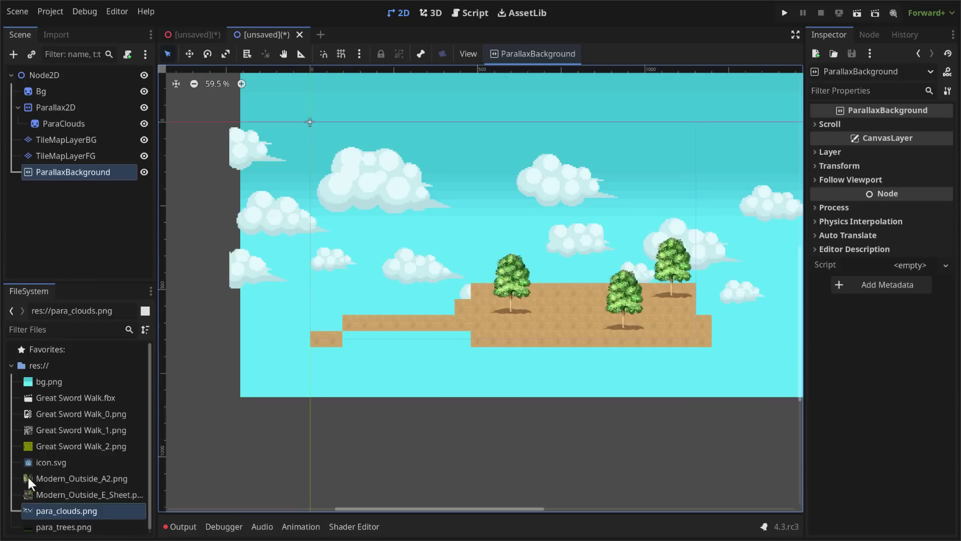
# Add para_trees.png as a sprite inside ParallaxBackground and move that node directly after Bg in the scene tree
pyautogui.scroll(-1, 97, 492)
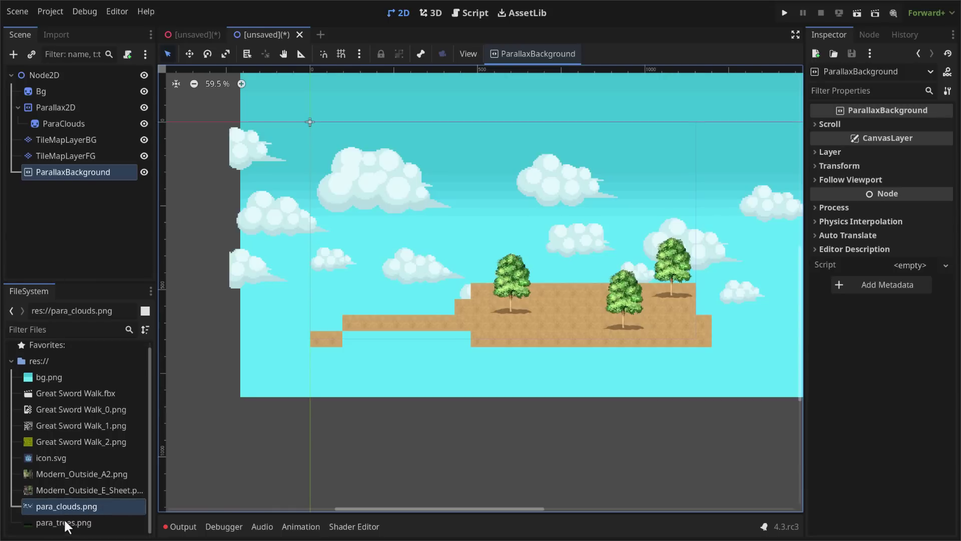
pyautogui.moveTo(60, 520); pyautogui.dragTo(535, 165)
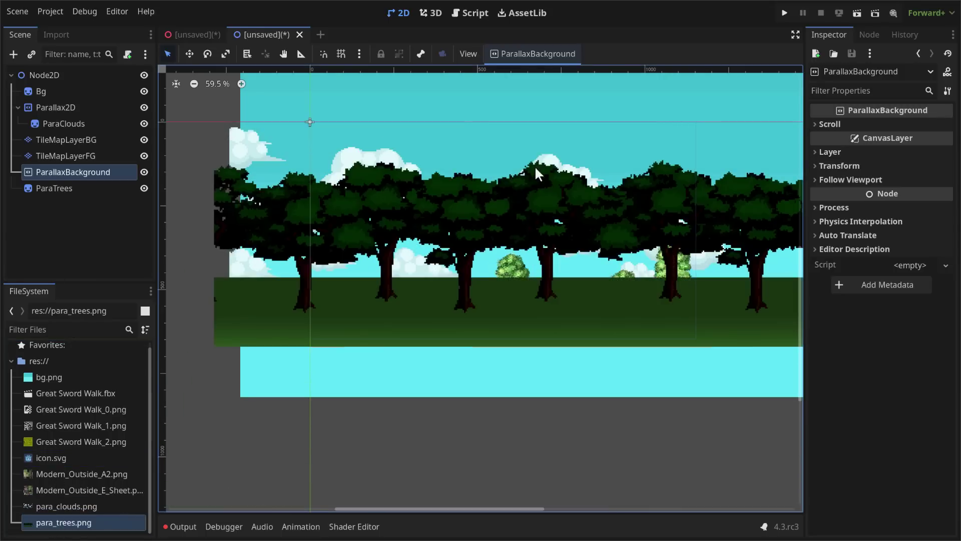
pyautogui.moveTo(64, 186); pyautogui.dragTo(83, 172)
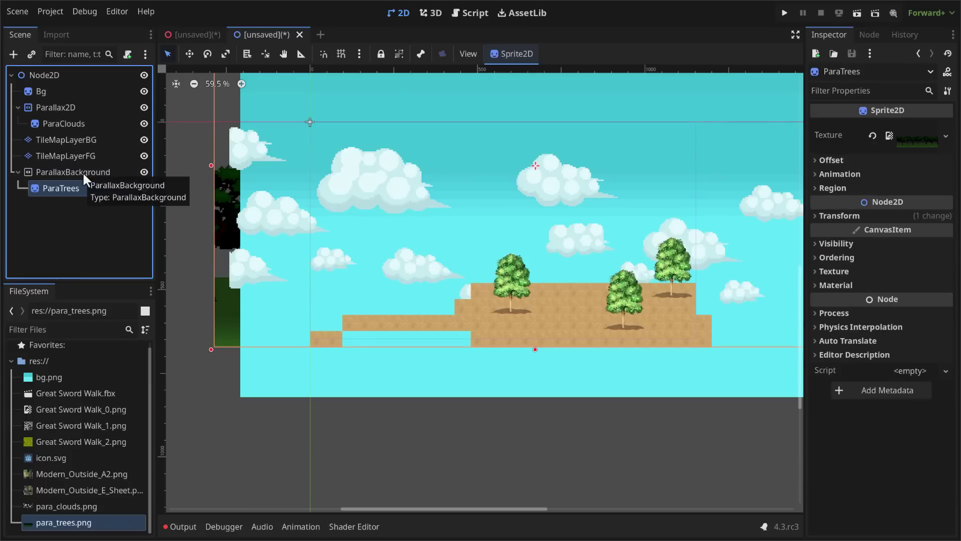
pyautogui.moveTo(82, 171); pyautogui.dragTo(63, 105)
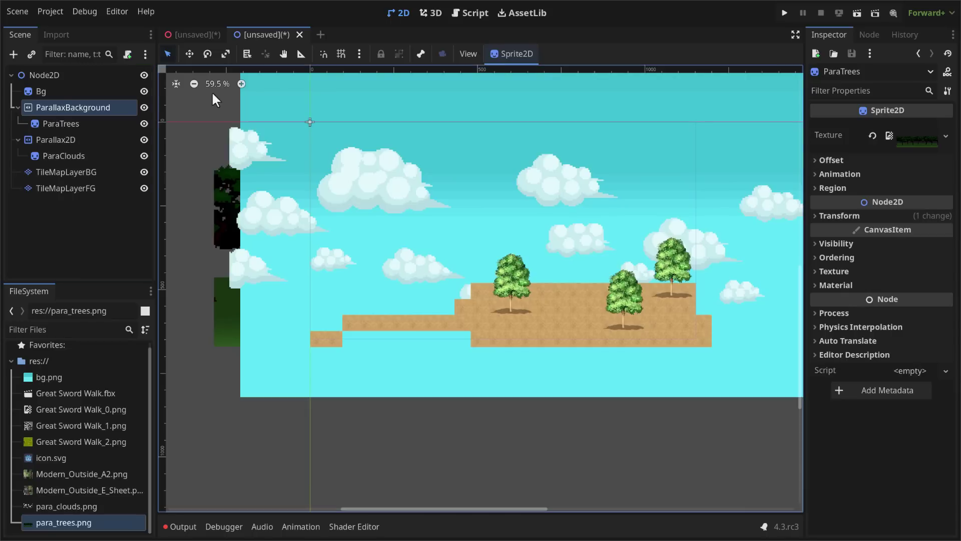
# Convert the ParallaxBackground node to Parallax2D and review the parallax nodes in the scene tree
pyautogui.click(73, 125)
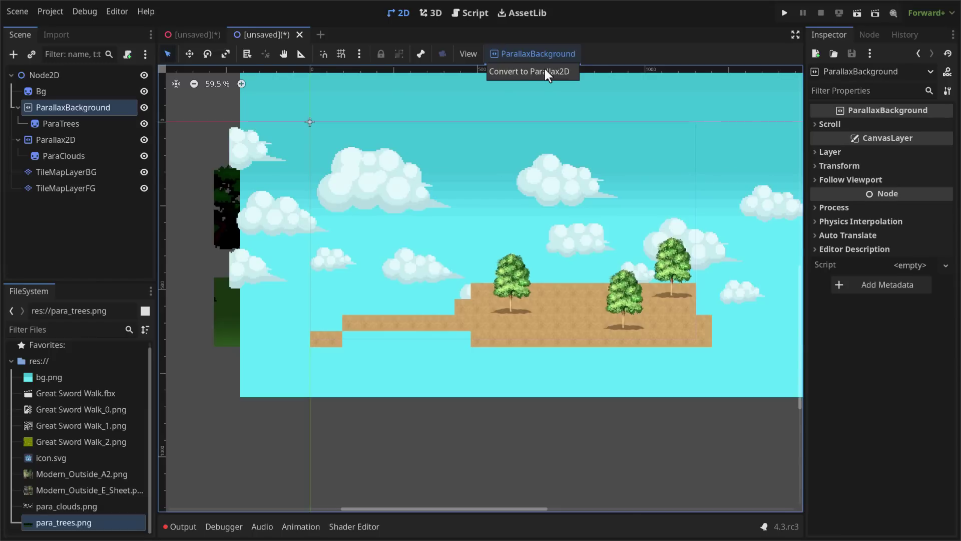
pyautogui.click(545, 68)
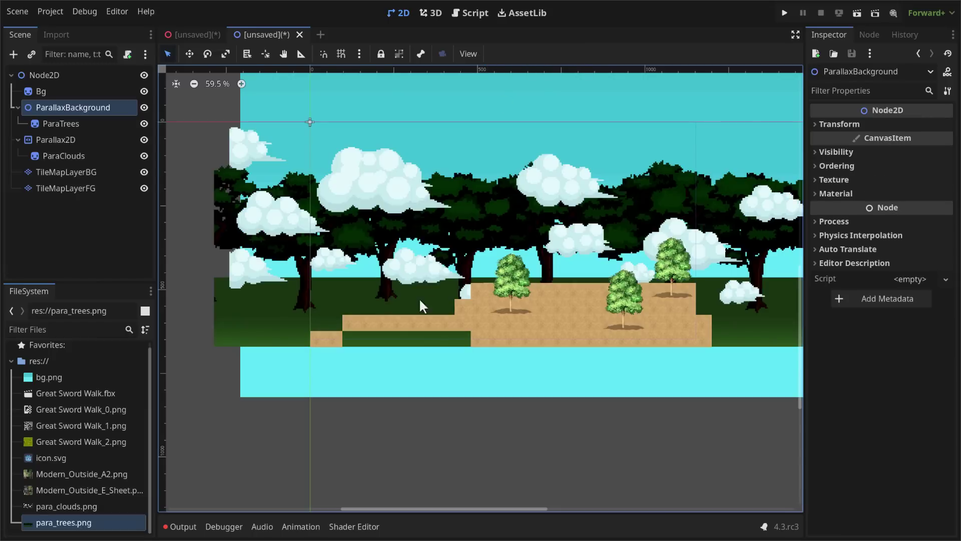
pyautogui.click(64, 124)
pyautogui.click(56, 105)
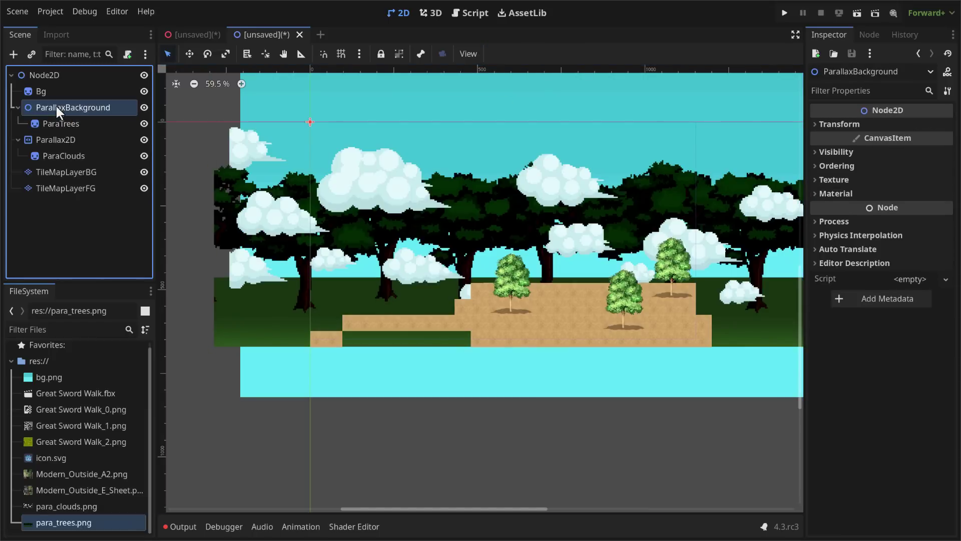
pyautogui.click(55, 135)
pyautogui.moveTo(59, 107)
pyautogui.mouseDown()
pyautogui.moveTo(46, 111)
pyautogui.moveTo(48, 83)
pyautogui.moveTo(58, 116)
pyautogui.moveTo(47, 104)
pyautogui.moveTo(35, 153)
pyautogui.moveTo(42, 101)
pyautogui.mouseUp()
pyautogui.click(18, 140)
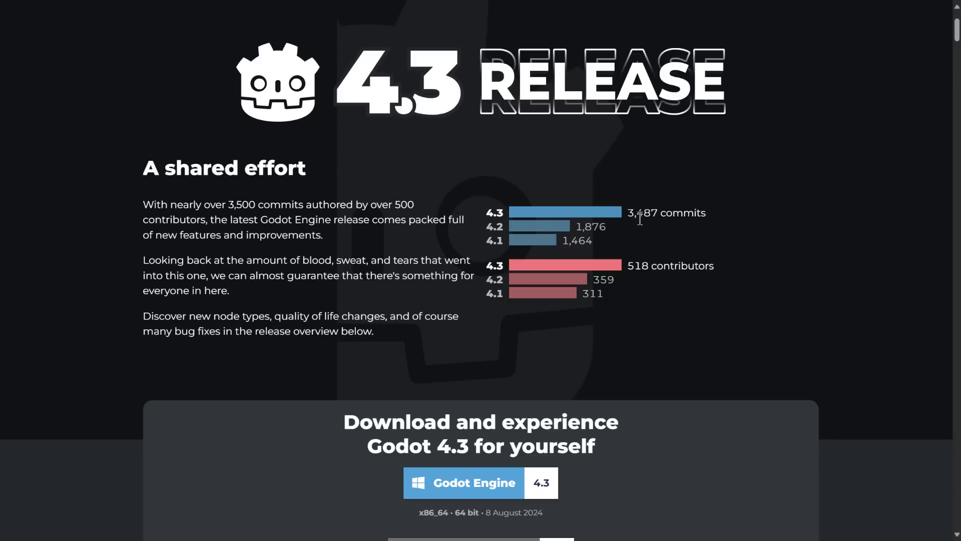
# On the Godot 4.3 release page, enlarge the page to 125% and read the interactive music and 2D physics interpolation highlights
pyautogui.scroll(-7, 743, 244)
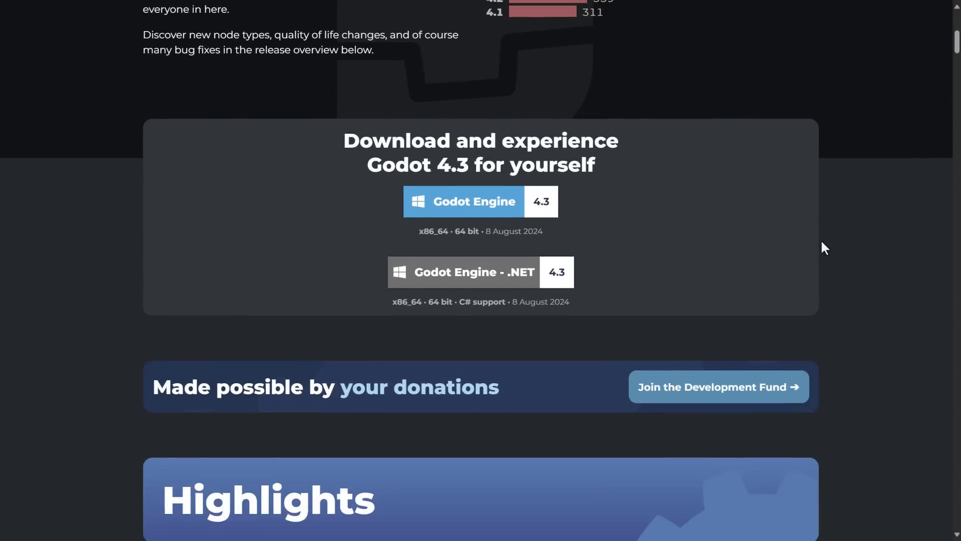
pyautogui.scroll(-5, 851, 244)
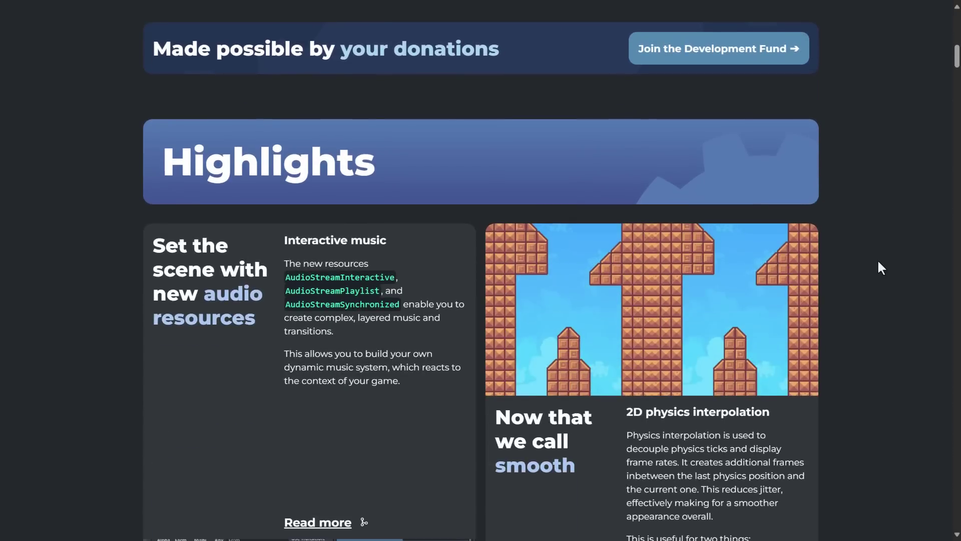
pyautogui.keyDown('ctrl'); pyautogui.scroll(1, 878, 261); pyautogui.keyUp('ctrl')
pyautogui.keyDown('ctrl'); pyautogui.scroll(1, 878, 261); pyautogui.keyUp('ctrl')
pyautogui.scroll(-2, 919, 253)
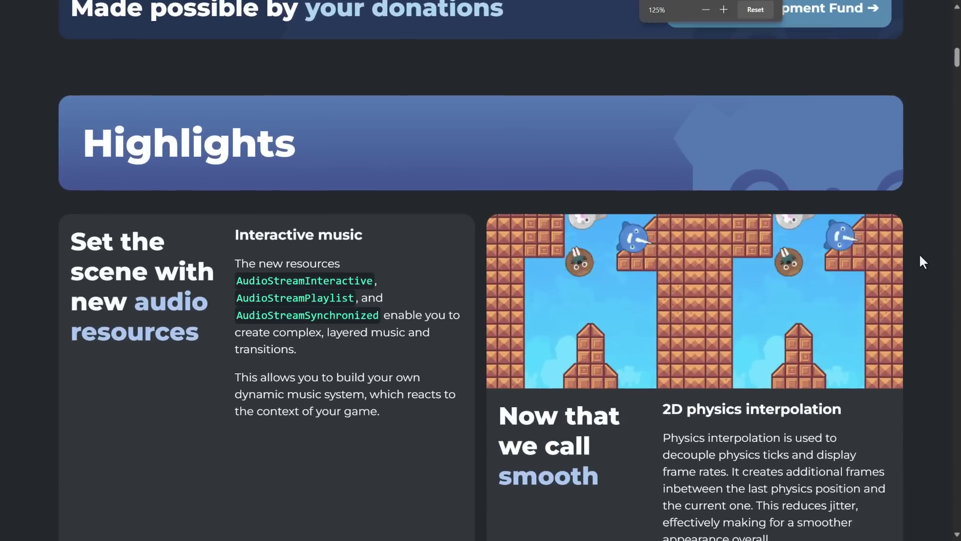
pyautogui.scroll(-2, 908, 245)
pyautogui.scroll(1, 318, 203)
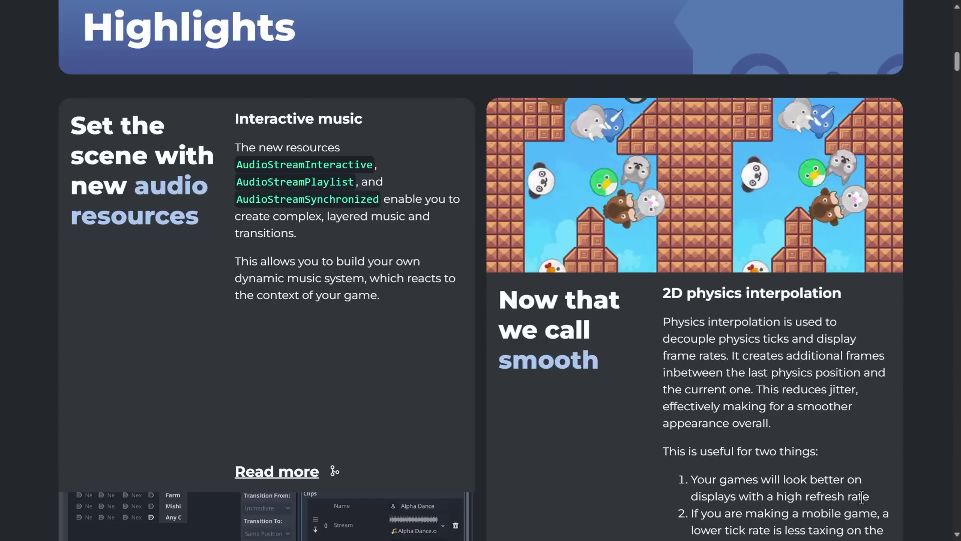
# Read the release highlights on the overhauled visual shader editor and the new TileMapLayer nodes
pyautogui.scroll(-5, 674, 197)
pyautogui.scroll(-10, 778, 406)
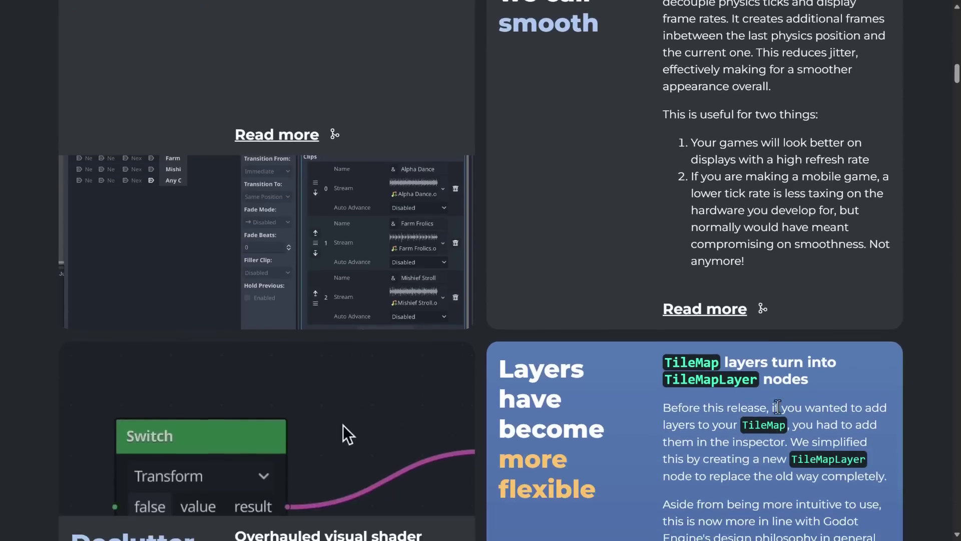
pyautogui.scroll(1, 777, 401)
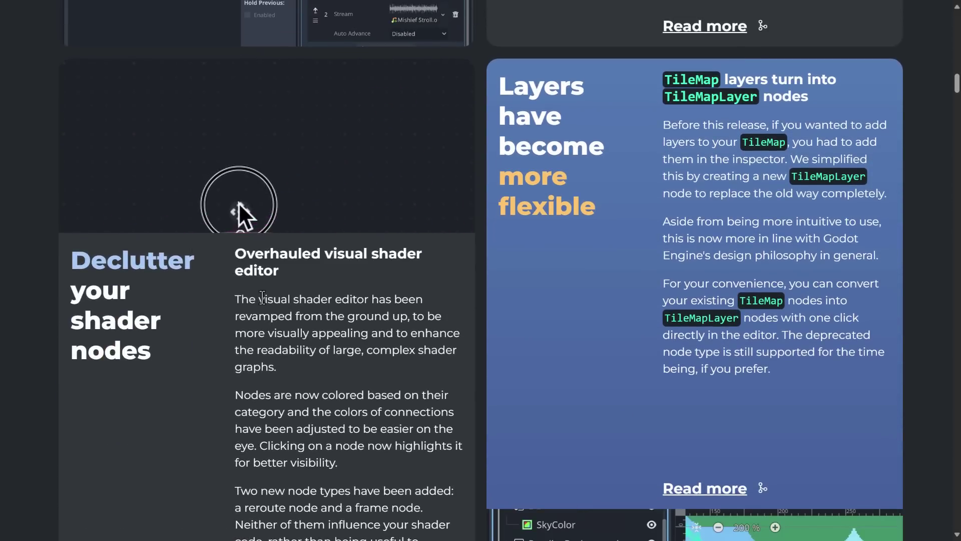
pyautogui.scroll(-3, 326, 311)
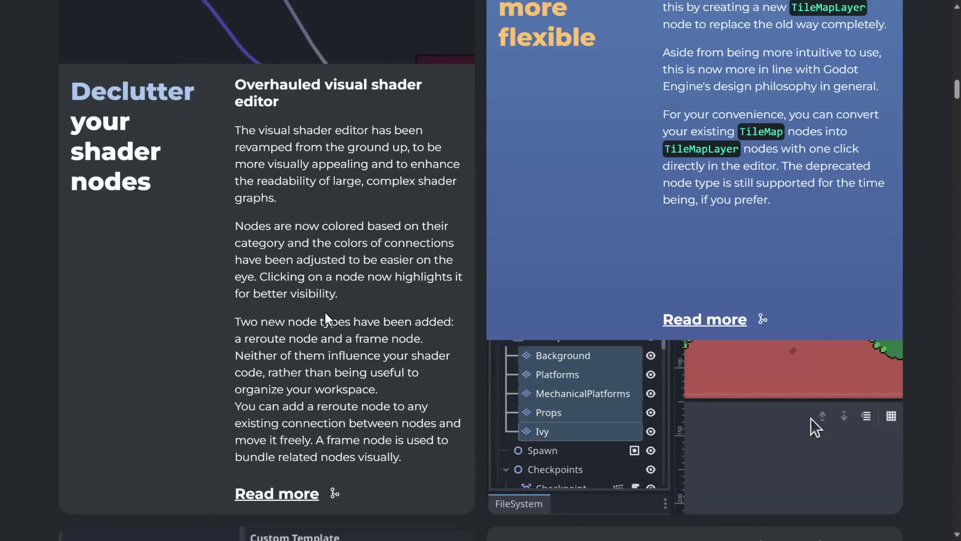
pyautogui.scroll(9, 325, 303)
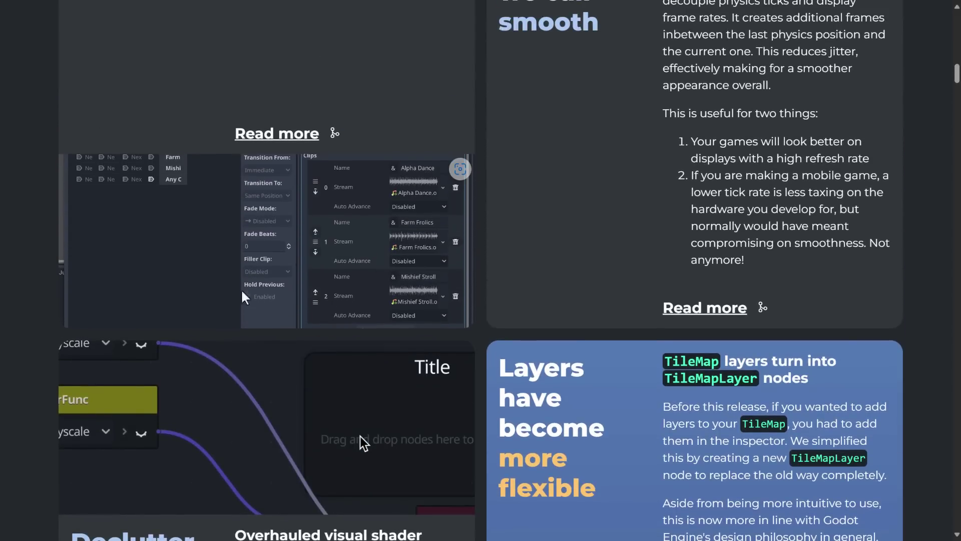
pyautogui.scroll(-4, 352, 164)
pyautogui.scroll(-1, 720, 143)
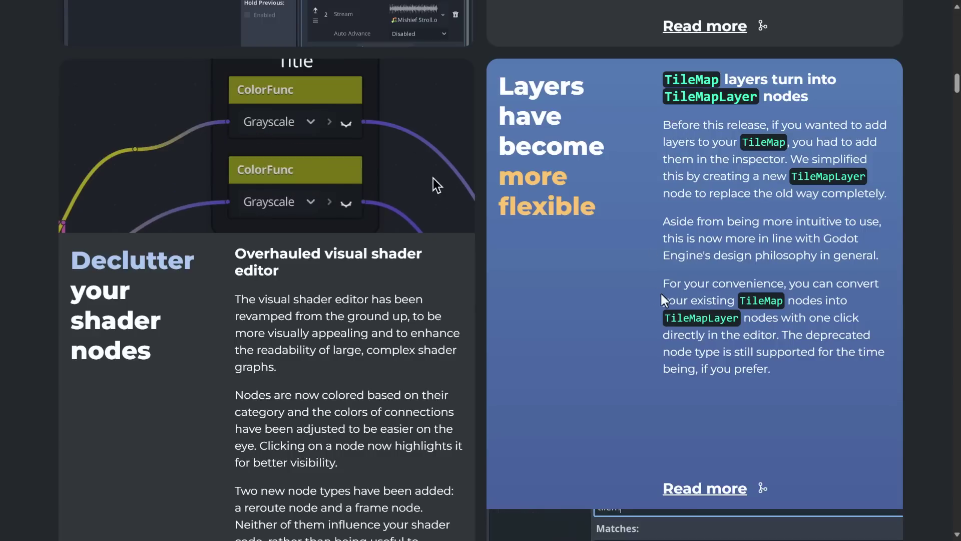
pyautogui.scroll(-1, 669, 301)
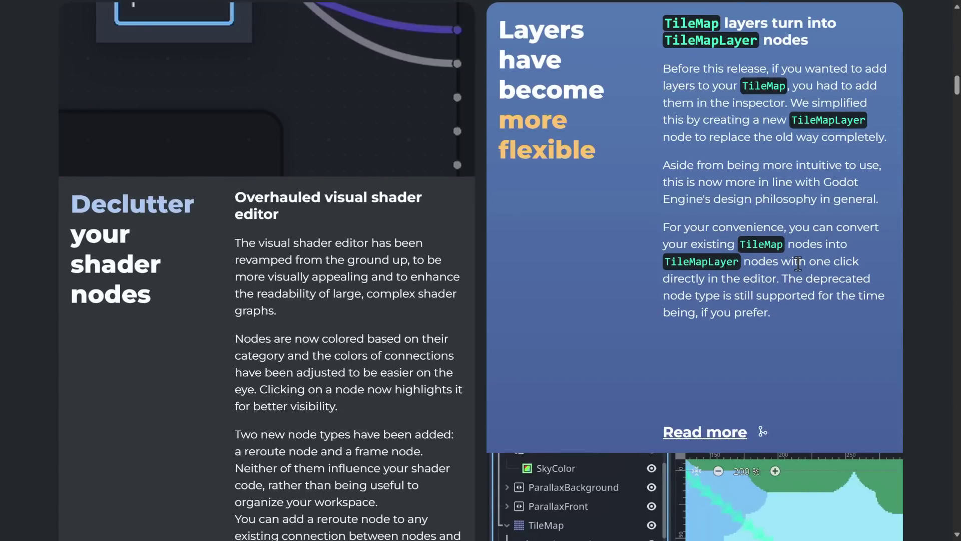
# Read the release highlights on single-threaded Web exports and general multi-threading improvements
pyautogui.scroll(-7, 798, 263)
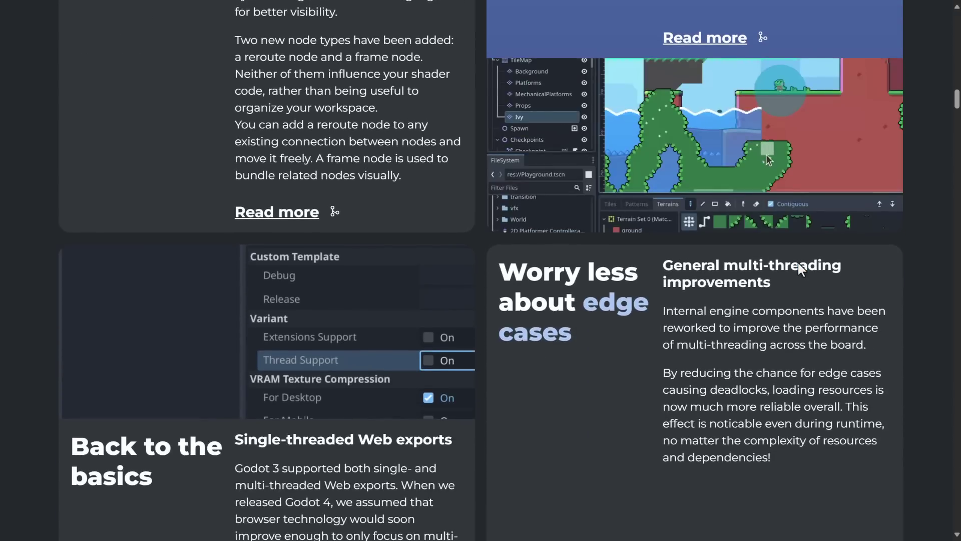
pyautogui.scroll(-1, 798, 263)
pyautogui.scroll(-2, 798, 256)
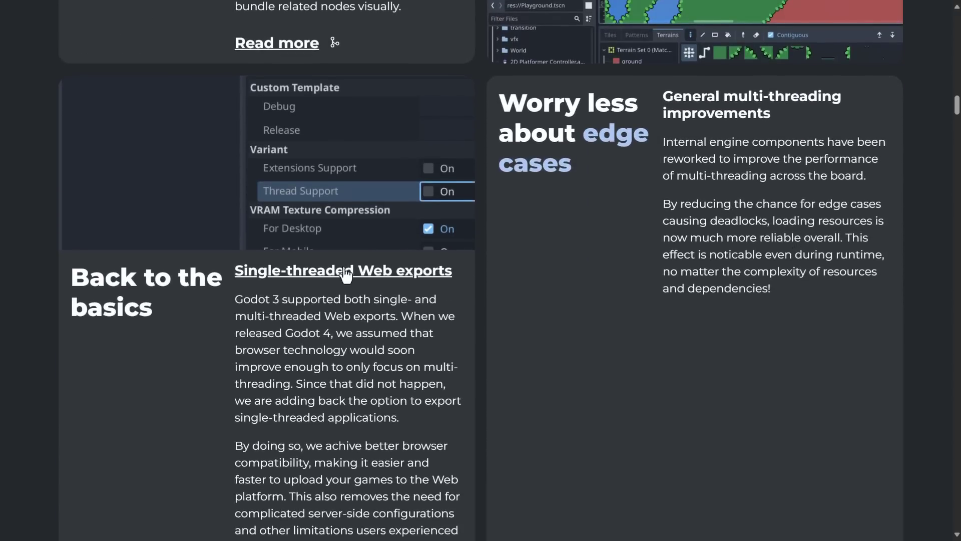
pyautogui.scroll(-1, 346, 274)
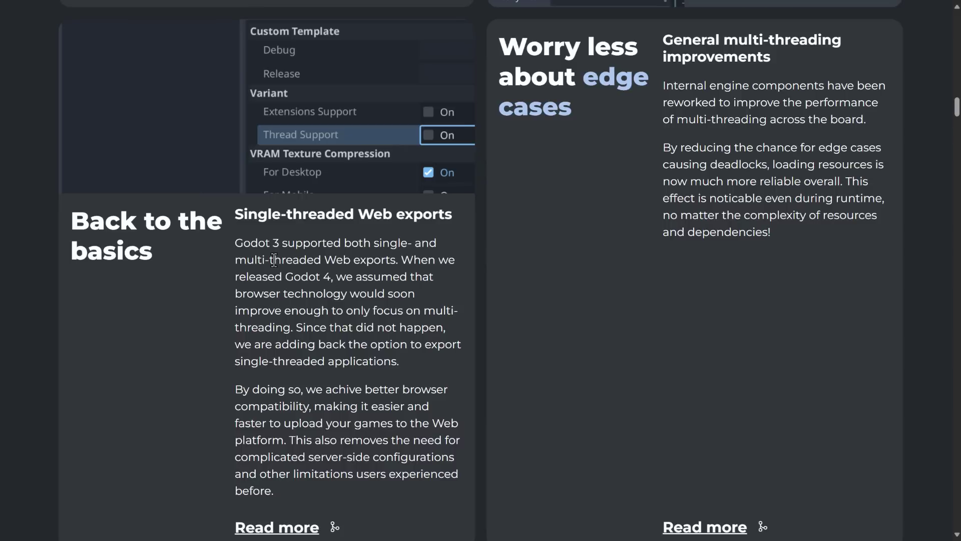
pyautogui.scroll(-3, 274, 260)
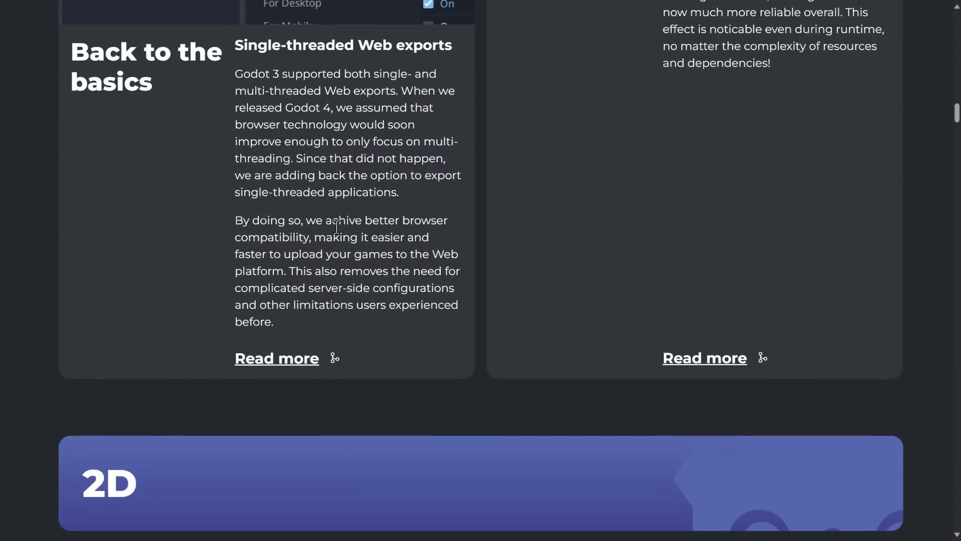
pyautogui.scroll(5, 379, 186)
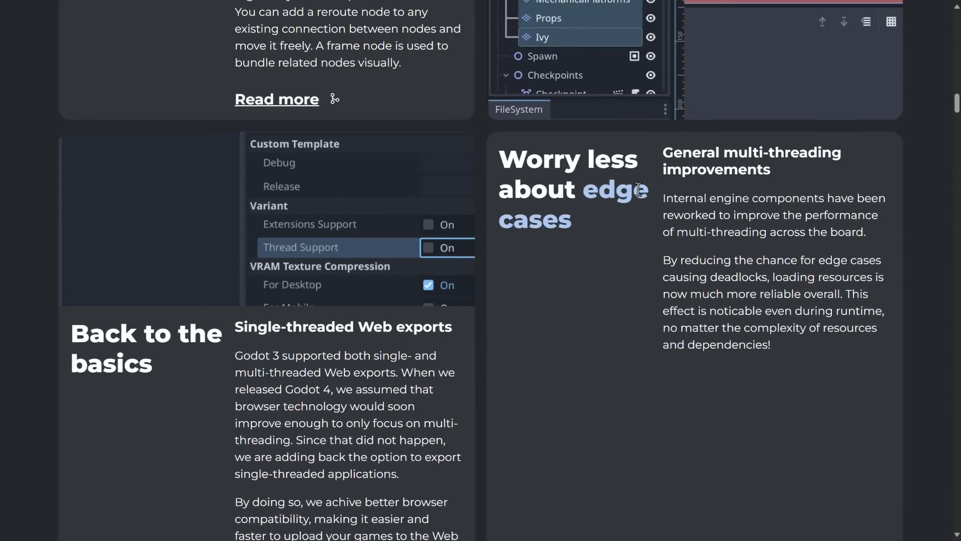
pyautogui.scroll(-9, 749, 254)
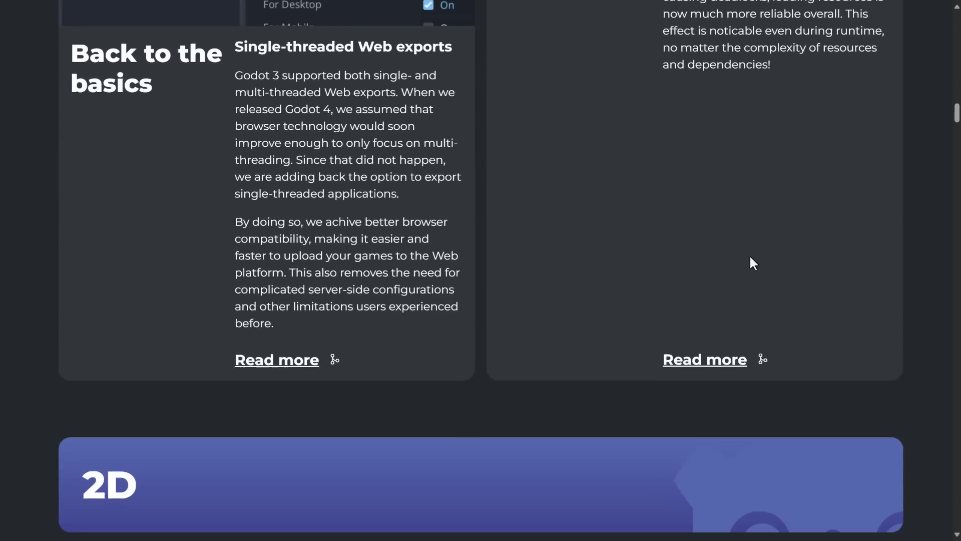
# Read the 2D release highlights on the new Parallax2D node and improved pixel art stability
pyautogui.scroll(-4, 750, 254)
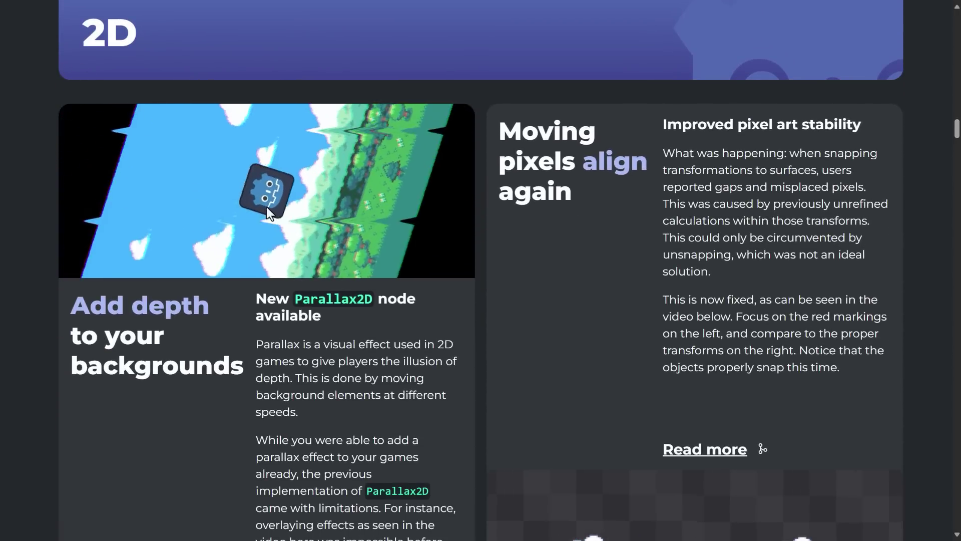
pyautogui.scroll(-2, 277, 211)
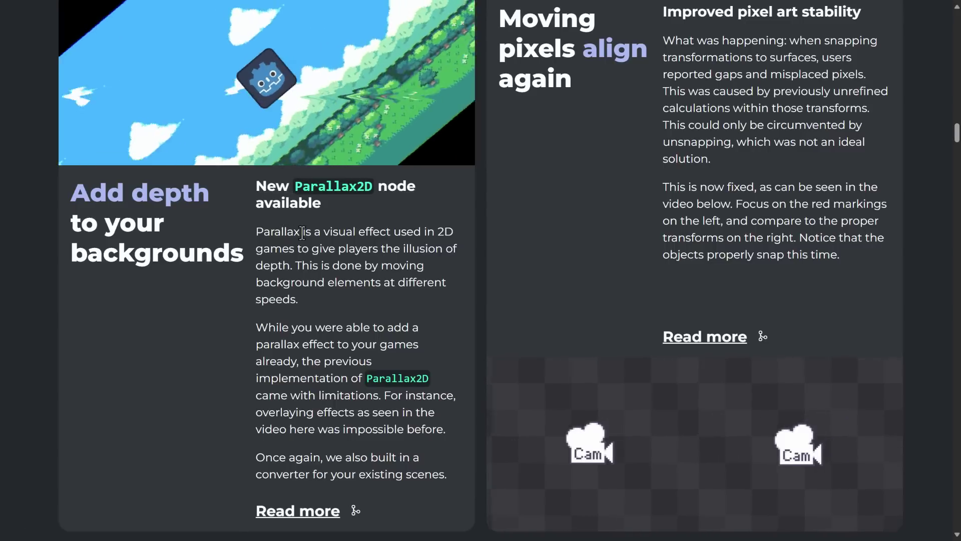
pyautogui.scroll(-1, 303, 232)
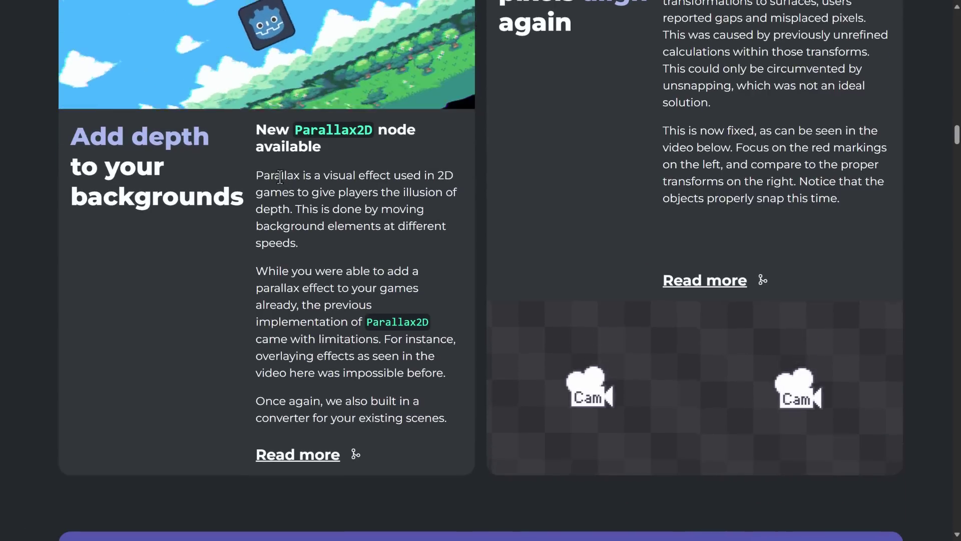
pyautogui.scroll(1, 297, 89)
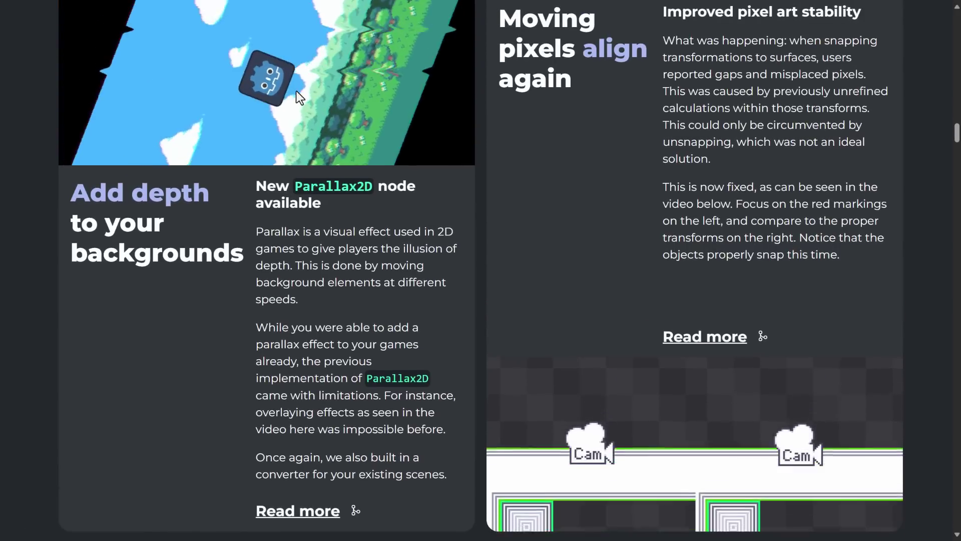
pyautogui.scroll(-2, 298, 125)
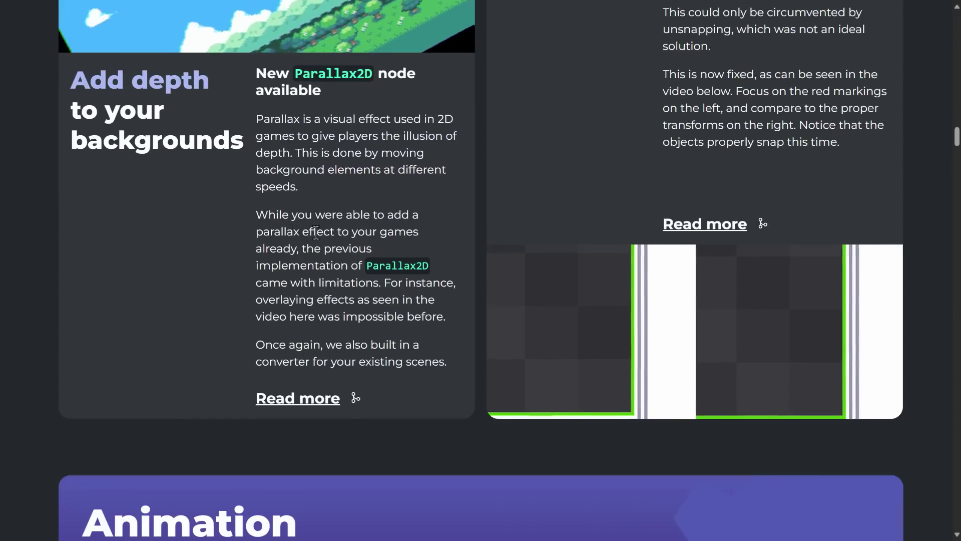
pyautogui.scroll(-1, 303, 244)
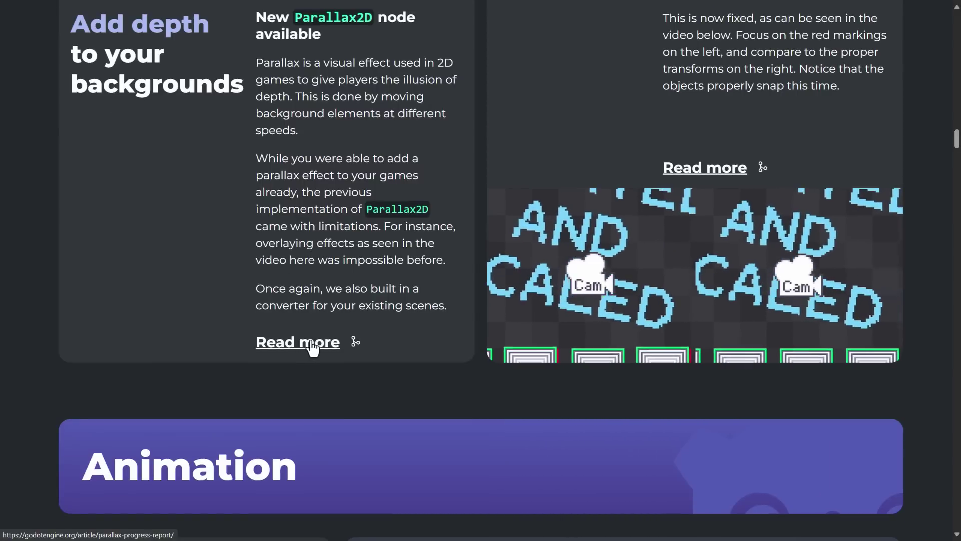
pyautogui.scroll(4, 395, 348)
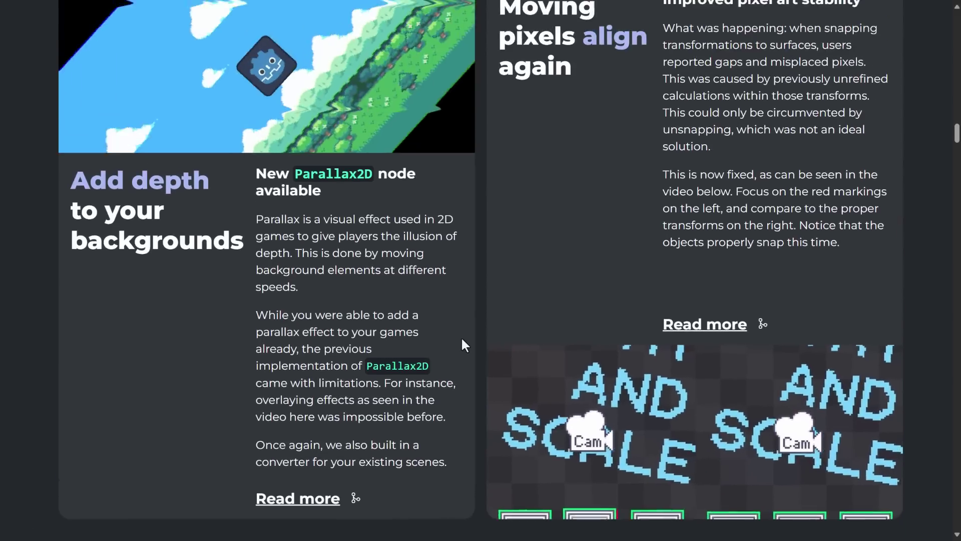
pyautogui.scroll(1, 554, 316)
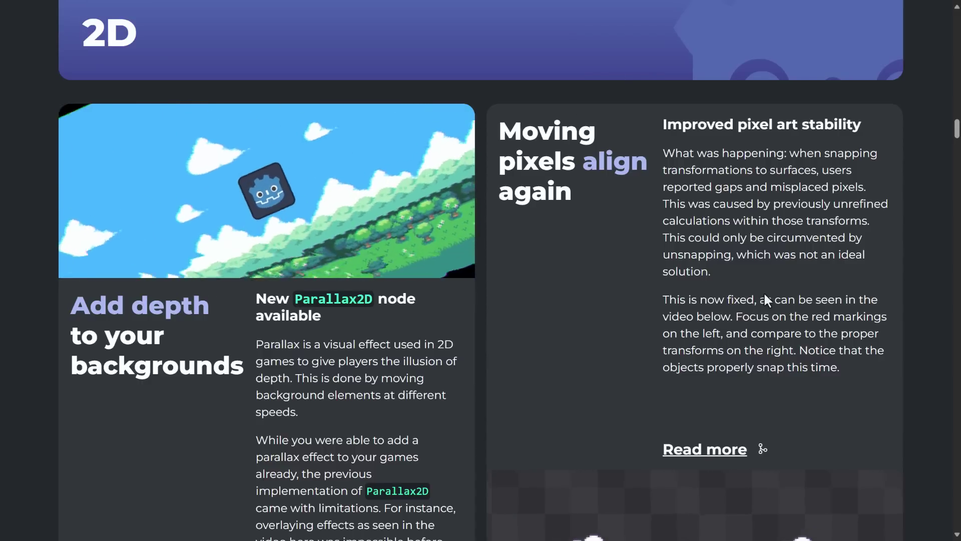
pyautogui.scroll(-5, 764, 296)
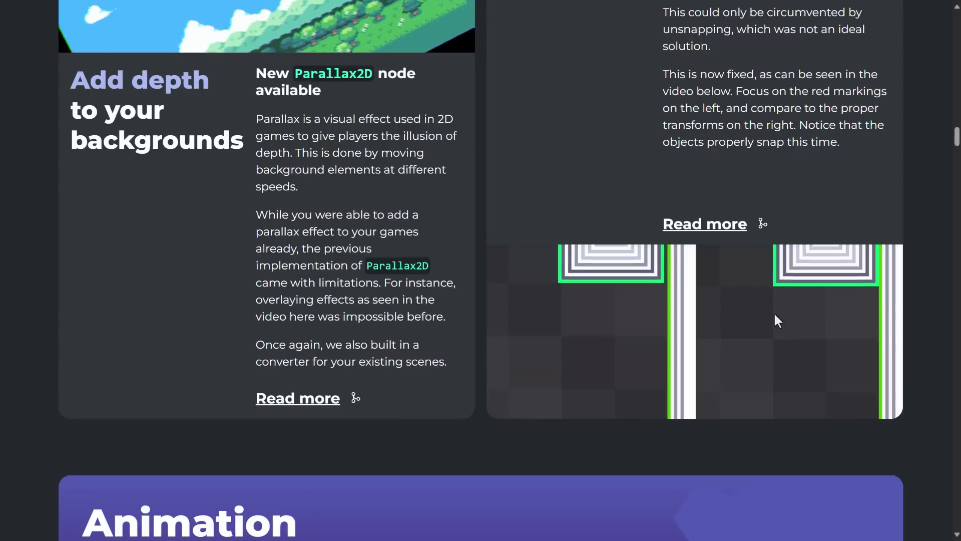
pyautogui.scroll(1, 775, 315)
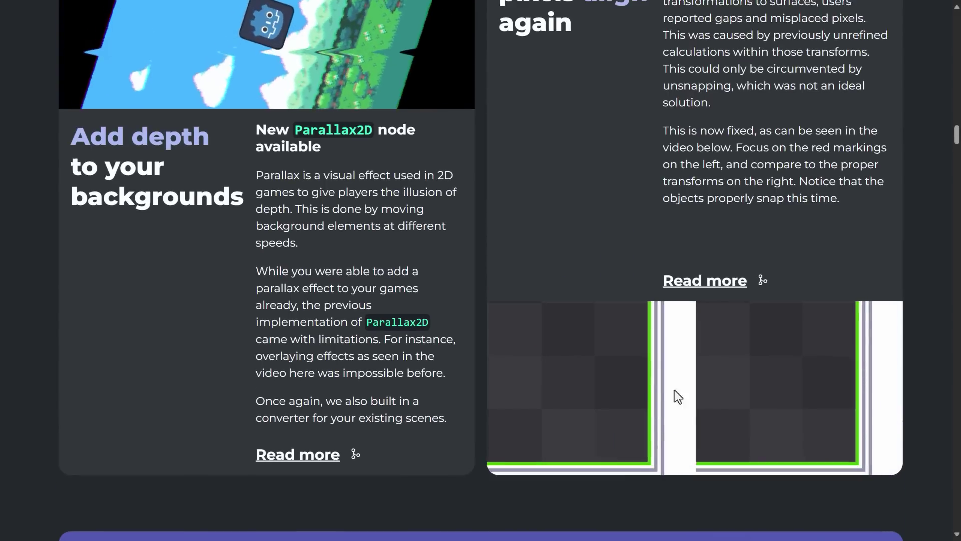
# Review the Animation highlights on SkeletonModifier3D, retargeting and keyframes, and the C# highlights on rebuild notifications and generics
pyautogui.scroll(-10, 676, 391)
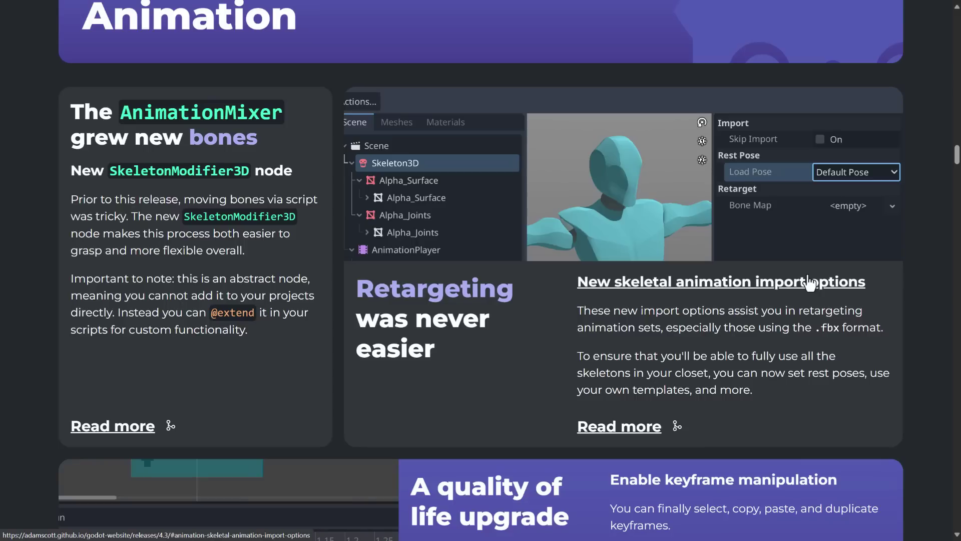
pyautogui.scroll(-6, 763, 366)
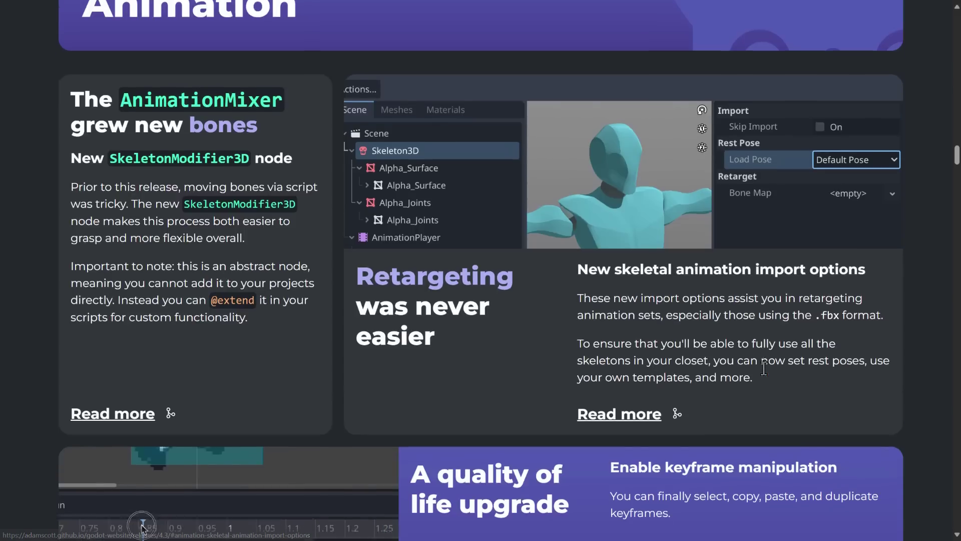
pyautogui.scroll(-1, 763, 366)
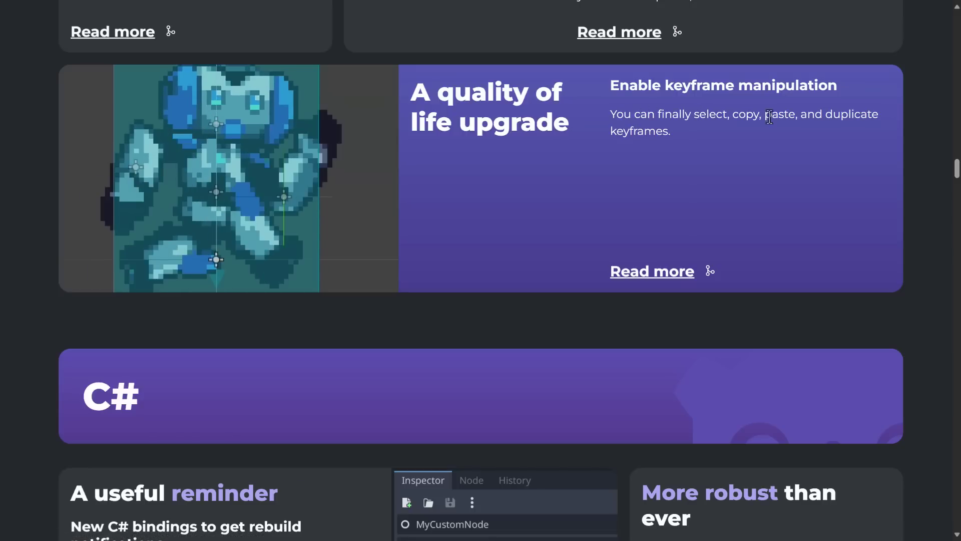
pyautogui.scroll(-7, 620, 334)
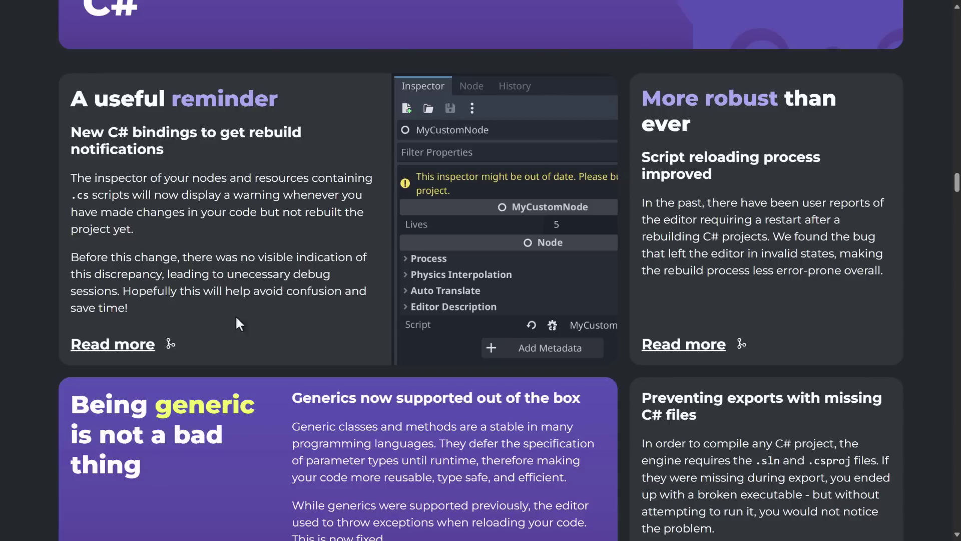
pyautogui.scroll(-5, 458, 297)
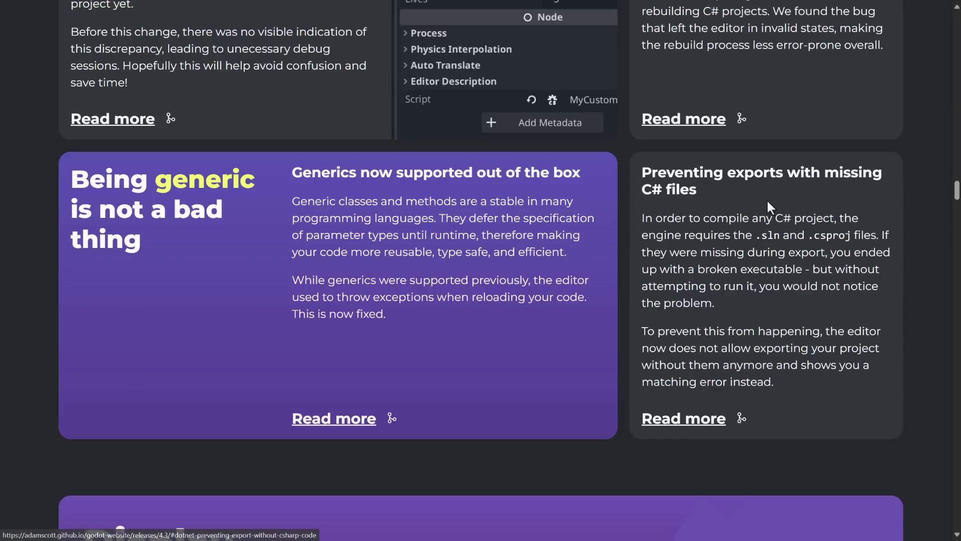
# Review the Display highlights on Direct3D 12 and Wayland and the Documentation highlights on comments and in-editor docs
pyautogui.scroll(-7, 796, 187)
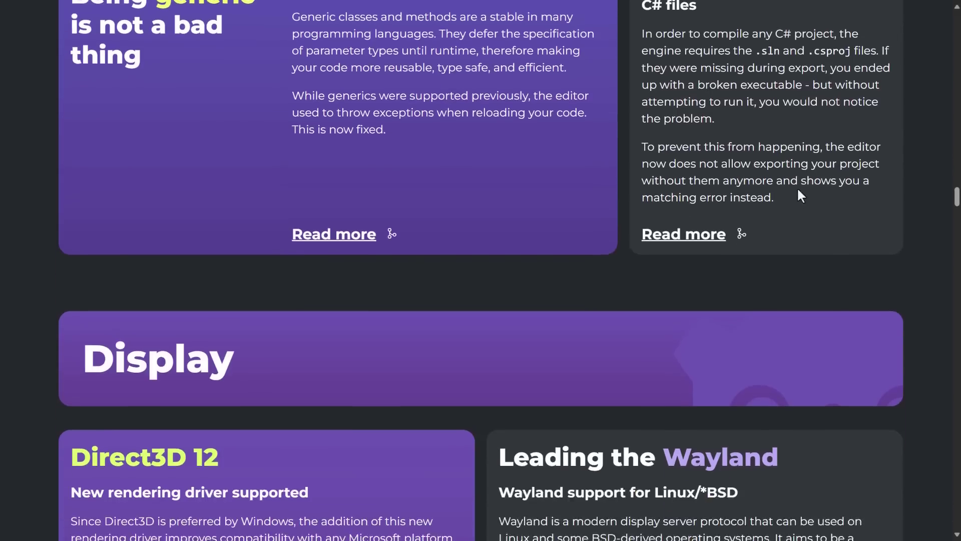
pyautogui.scroll(-3, 798, 186)
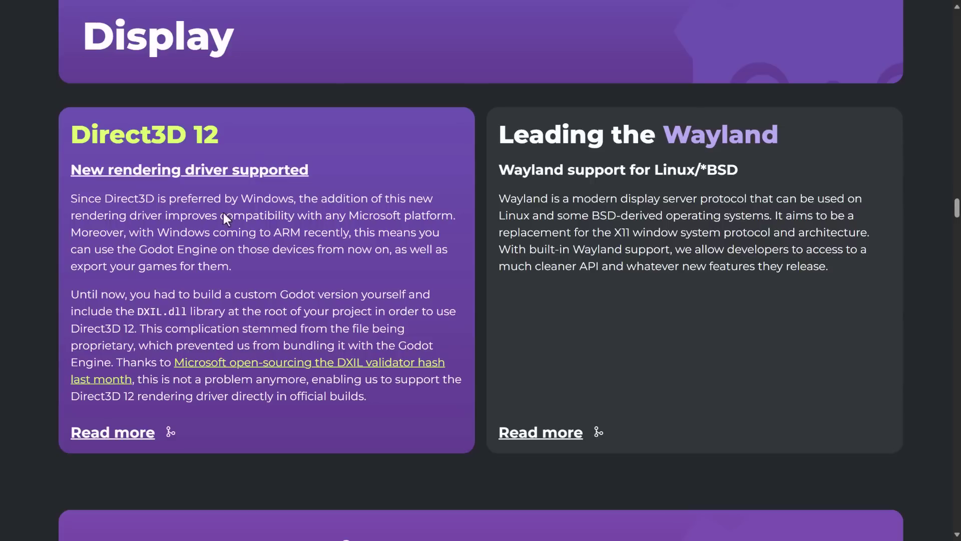
pyautogui.scroll(-10, 587, 215)
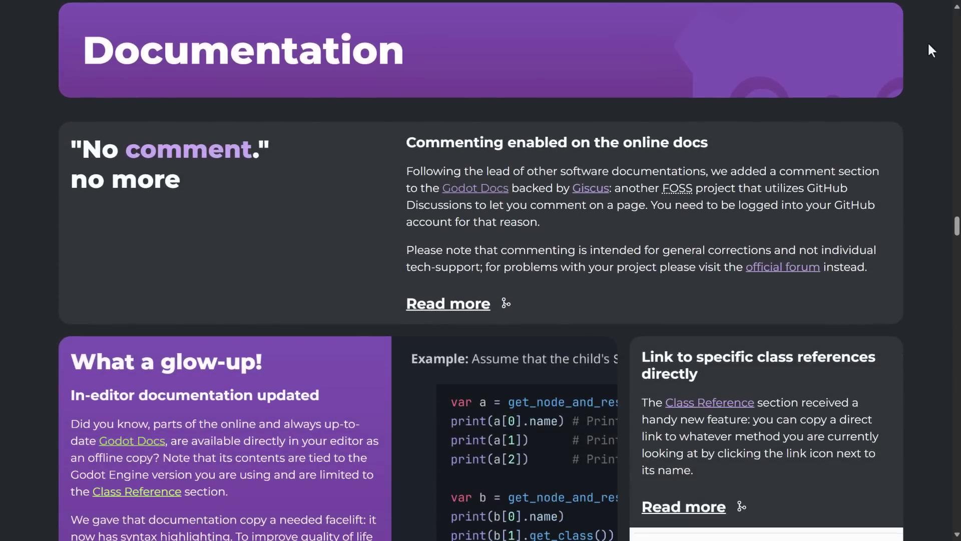
pyautogui.scroll(-5, 371, 188)
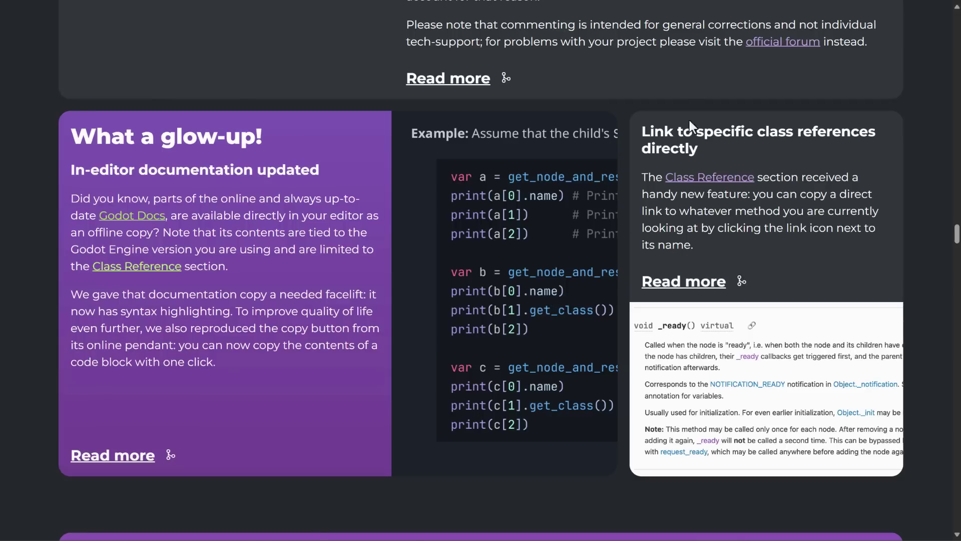
# Read the Editor highlights on the native ufbx importer and moving the FileSystem dock to the bottom of the screen
pyautogui.scroll(-4, 818, 177)
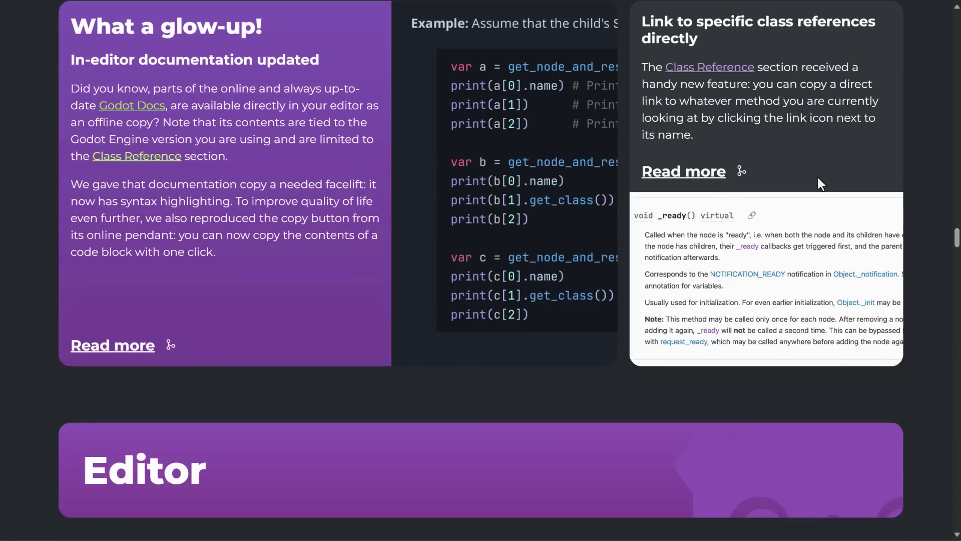
pyautogui.scroll(-6, 751, 211)
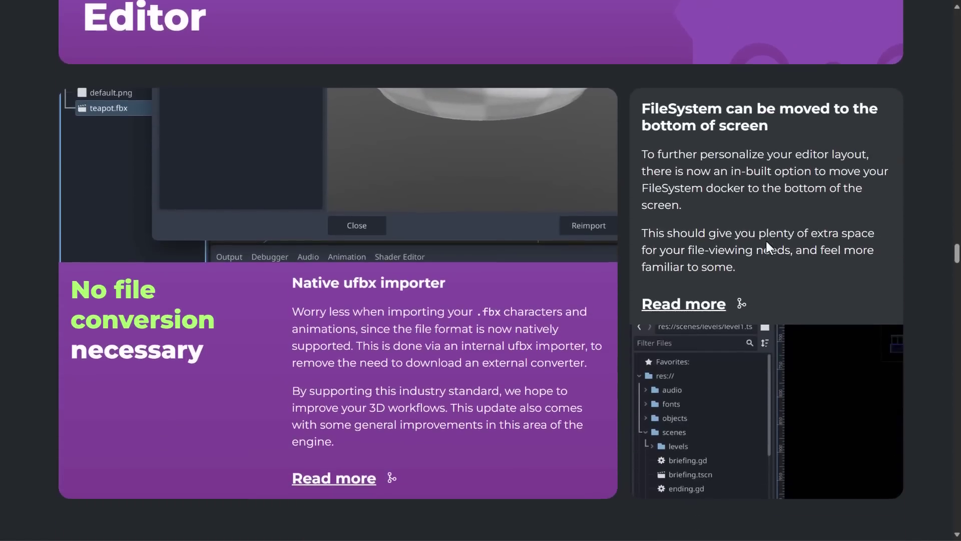
pyautogui.scroll(-1, 765, 239)
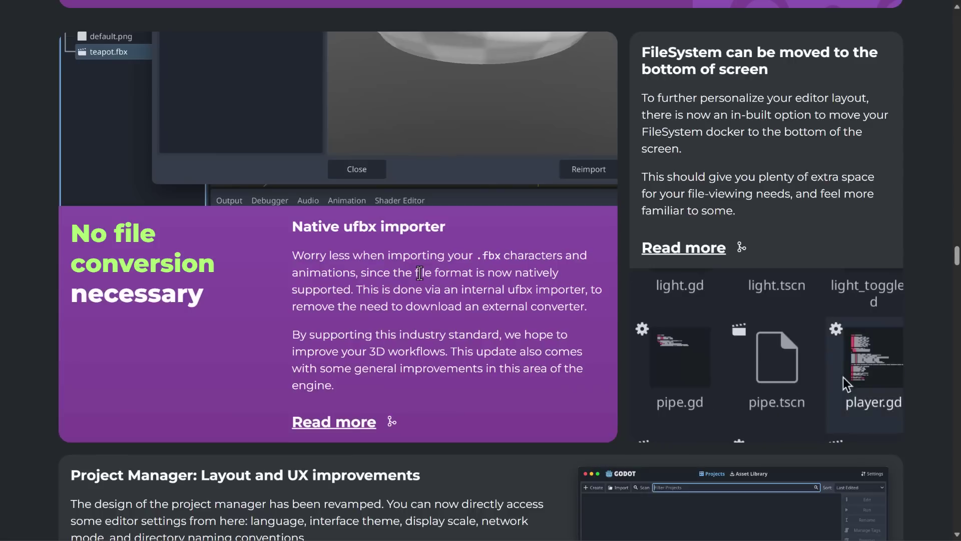
pyautogui.scroll(1, 786, 161)
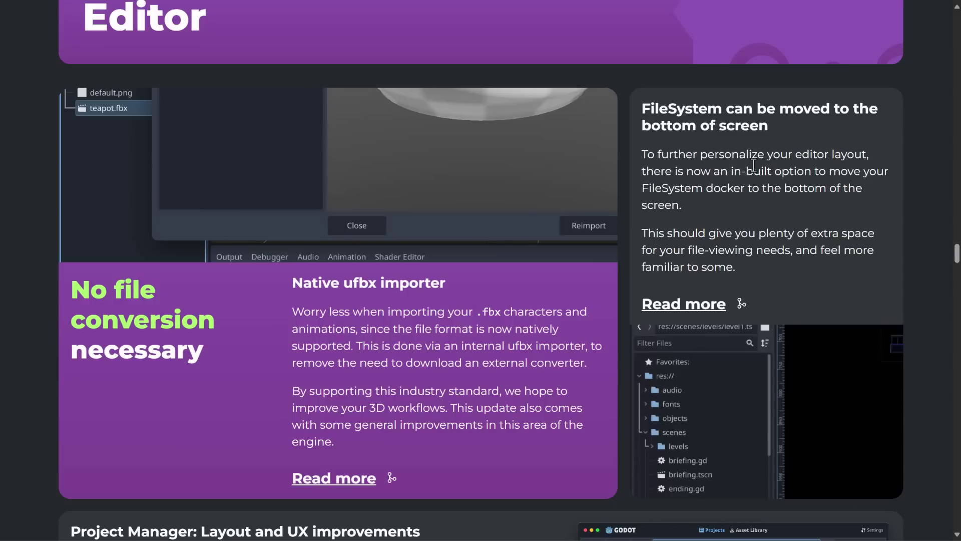
# Switch to the Godot editor and move the FileSystem dock to the bottom of the editor layout
pyautogui.hotkey('alt', 'Tab')
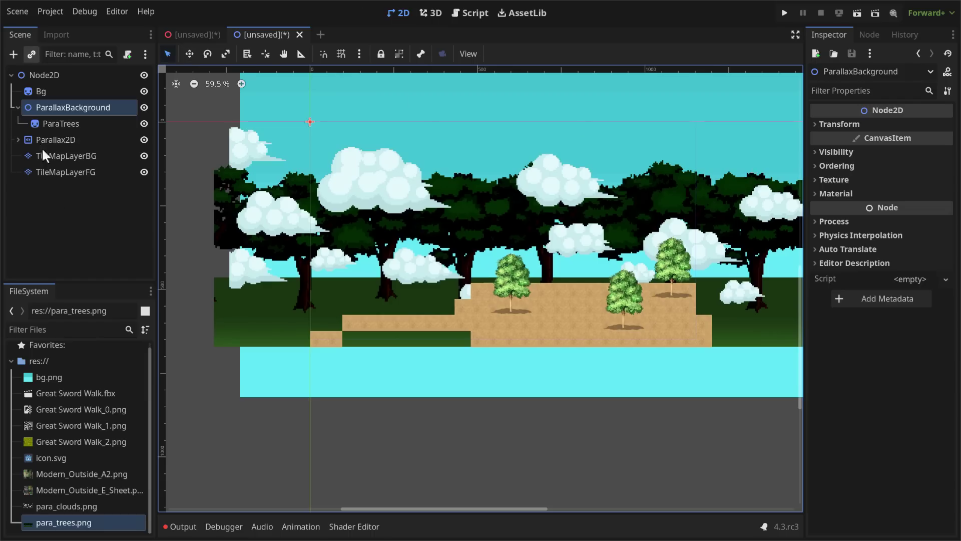
pyautogui.click(151, 292)
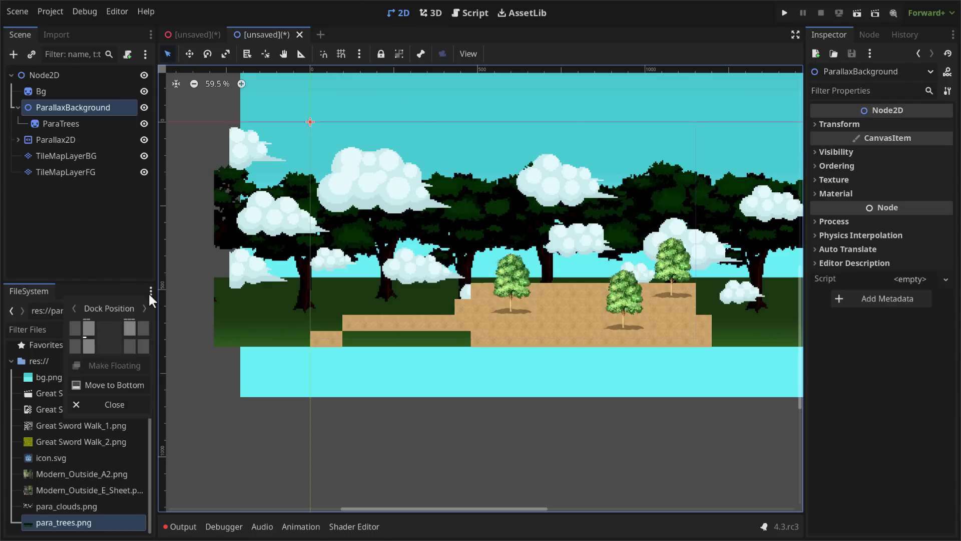
pyautogui.click(129, 384)
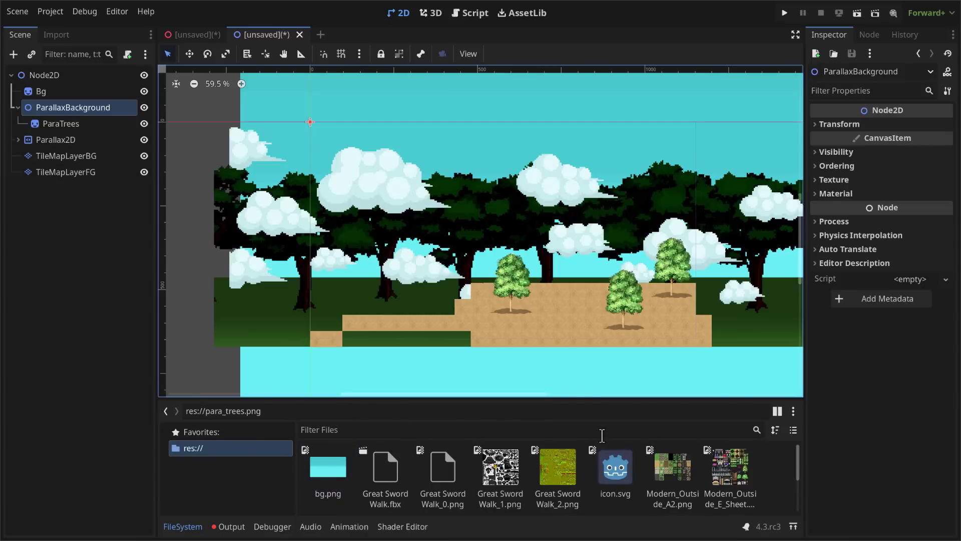
# Return to the Godot 4.3 release page in Microsoft Edge and read the Project Manager and GDExtension runtime class highlights
pyautogui.hotkey('alt', 'Tab')
pyautogui.press('Tab')
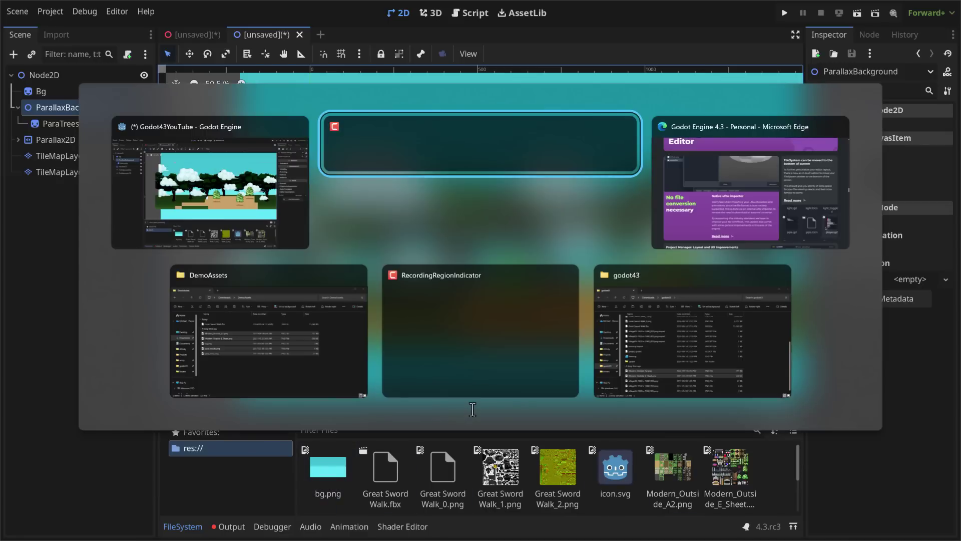
pyautogui.scroll(-9, 372, 326)
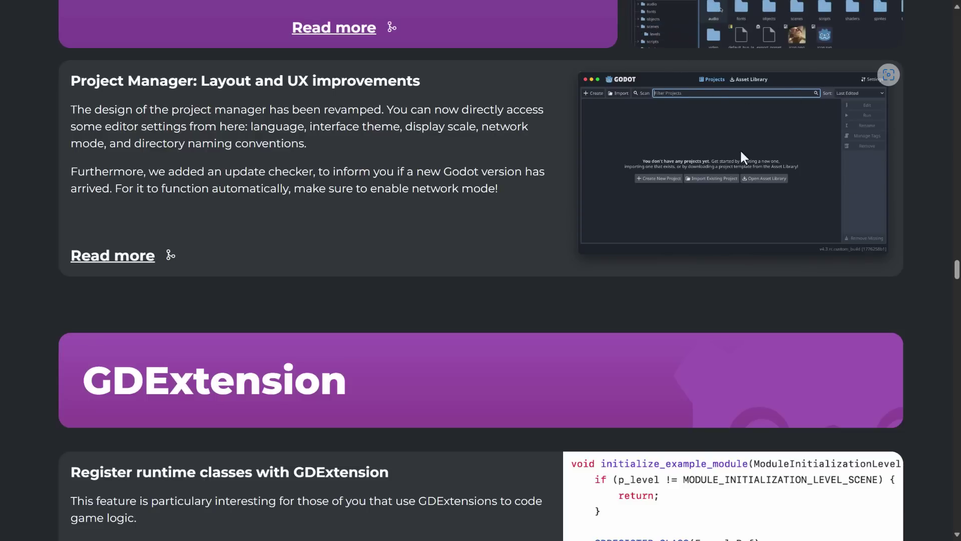
pyautogui.scroll(-4, 741, 152)
pyautogui.scroll(-2, 740, 149)
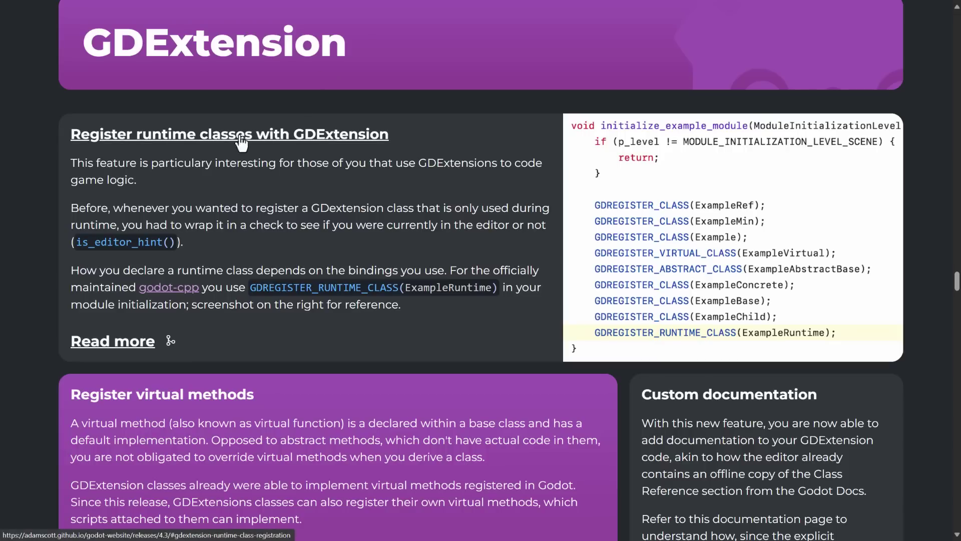
# Read the GDExtension highlights on registering virtual methods and adding custom documentation
pyautogui.scroll(-1, 271, 146)
pyautogui.scroll(-5, 272, 146)
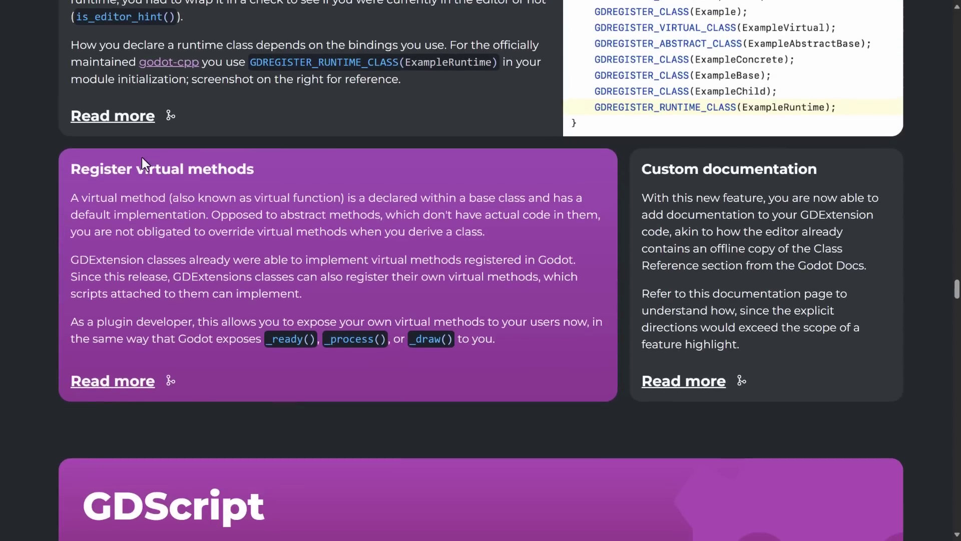
pyautogui.scroll(-2, 450, 150)
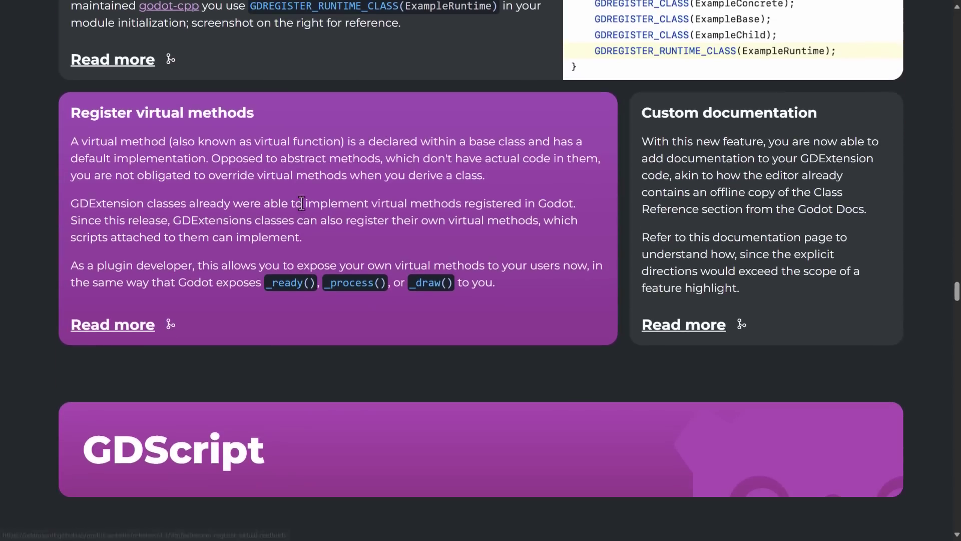
pyautogui.scroll(-1, 780, 192)
pyautogui.scroll(-1, 780, 192)
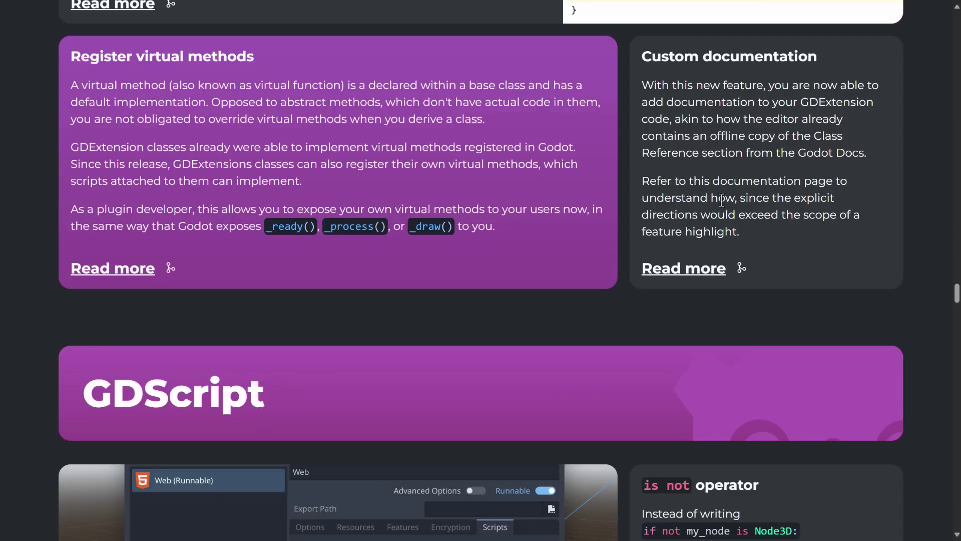
# Review the GDScript highlights on binary tokenization on export and the "is not" operator
pyautogui.scroll(-1, 822, 180)
pyautogui.scroll(-5, 822, 183)
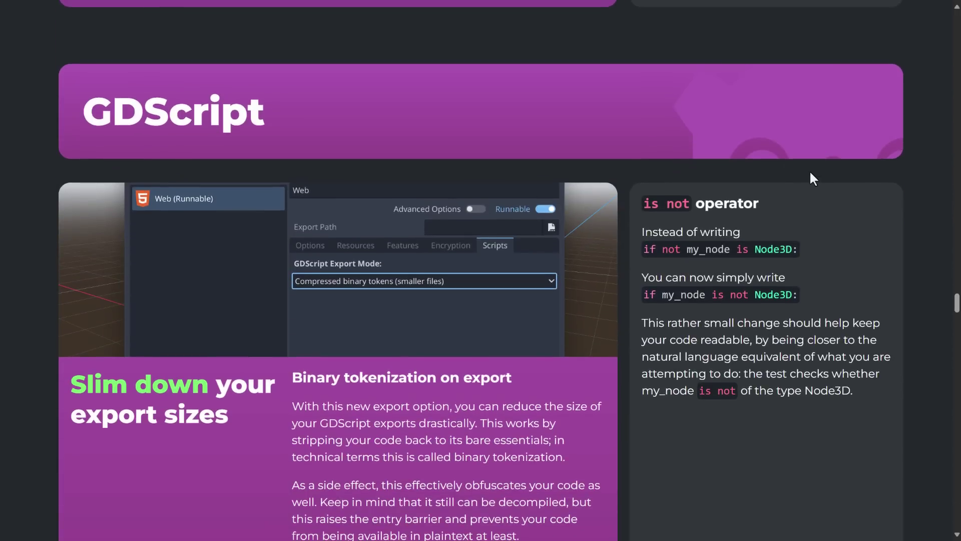
pyautogui.scroll(-4, 731, 154)
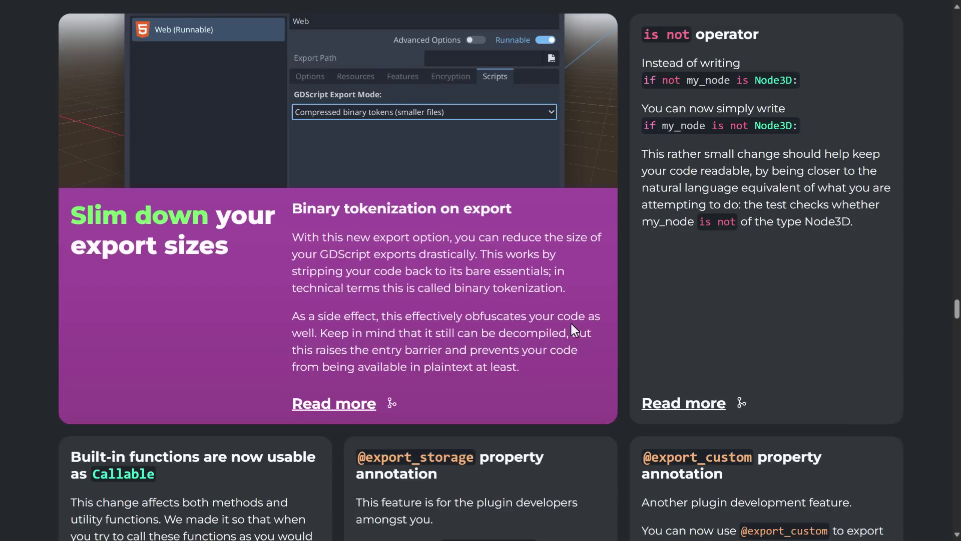
pyautogui.scroll(2, 571, 324)
pyautogui.scroll(-2, 572, 323)
pyautogui.scroll(1, 611, 311)
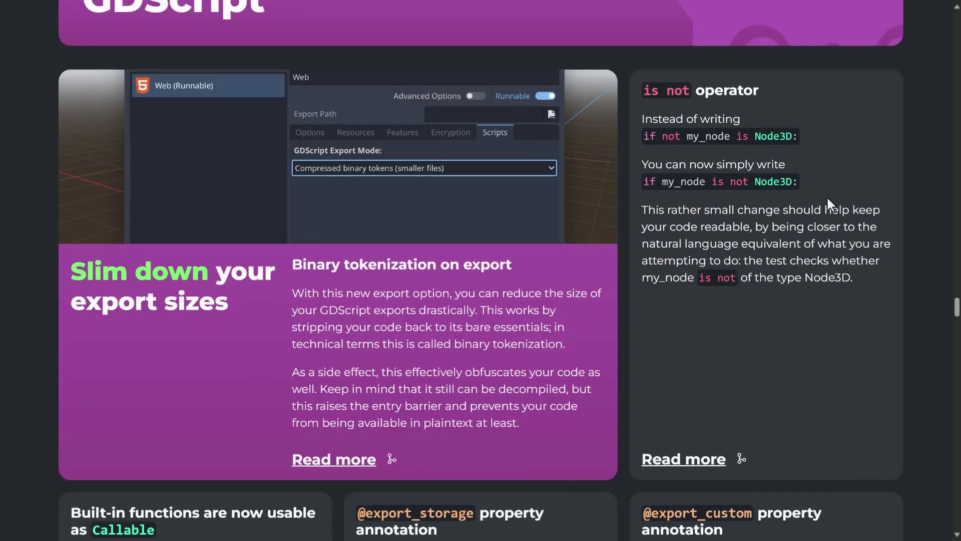
pyautogui.scroll(-5, 827, 196)
pyautogui.scroll(-4, 827, 196)
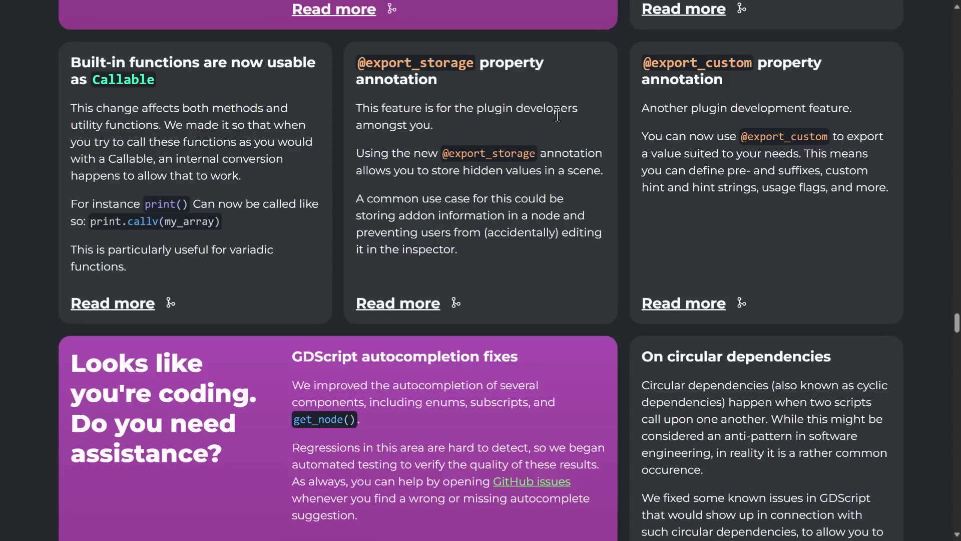
pyautogui.scroll(2, 558, 114)
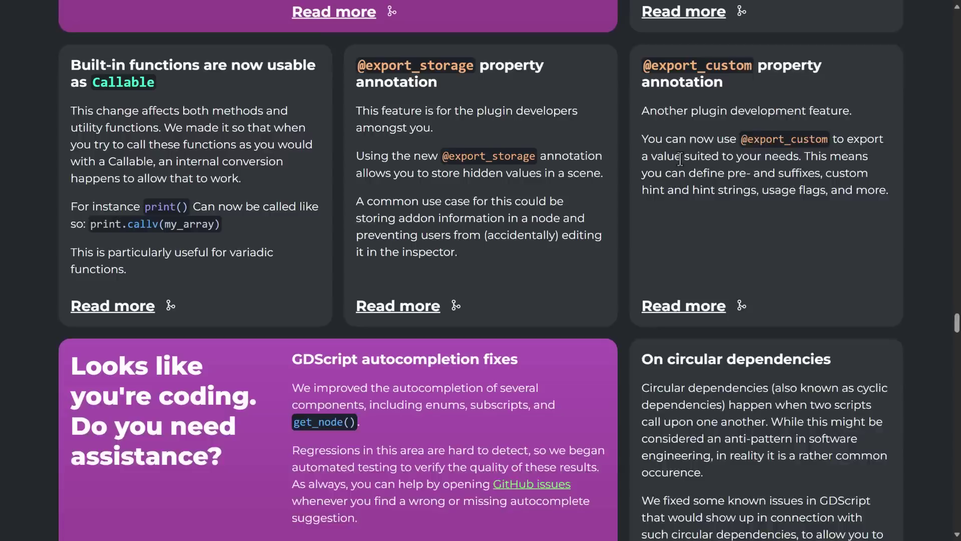
pyautogui.scroll(-1, 755, 188)
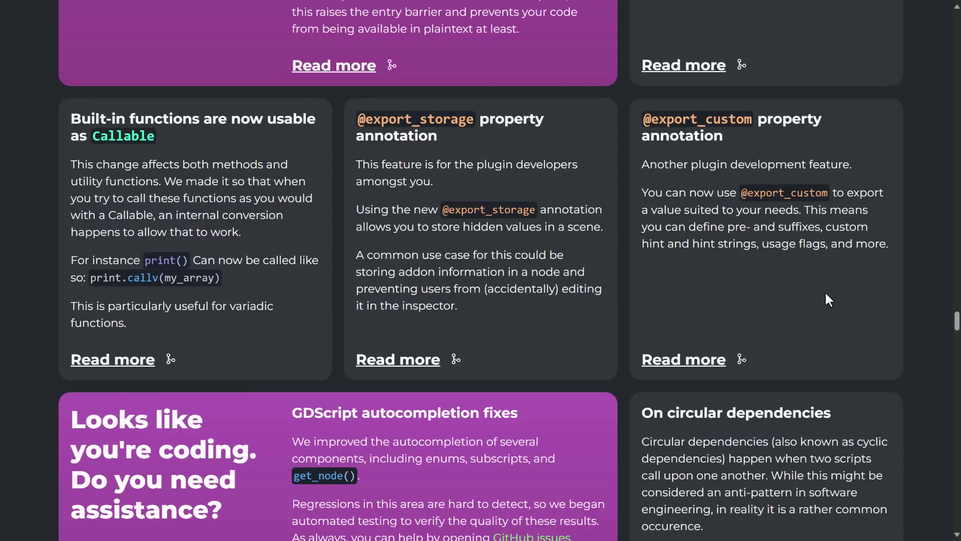
pyautogui.scroll(-6, 823, 277)
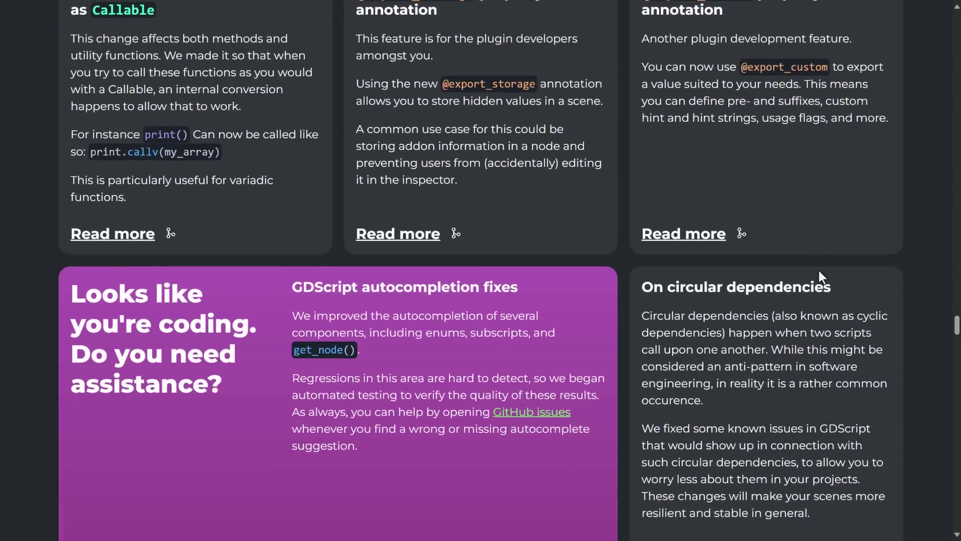
pyautogui.scroll(1, 816, 269)
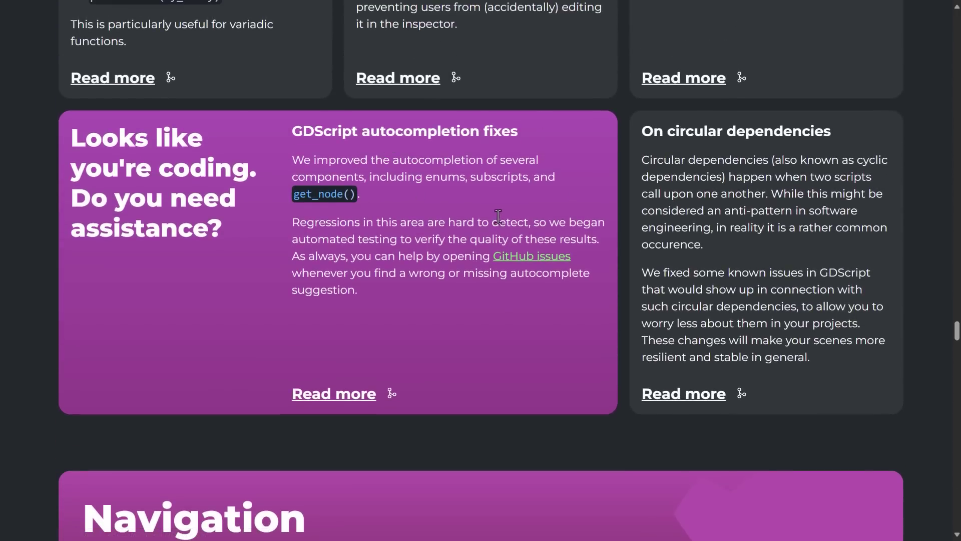
# Review the Navigation highlights on splitting navigation meshes into chunks, baking obstacles and simplifying navigation paths
pyautogui.scroll(-1, 645, 103)
pyautogui.scroll(-7, 799, 159)
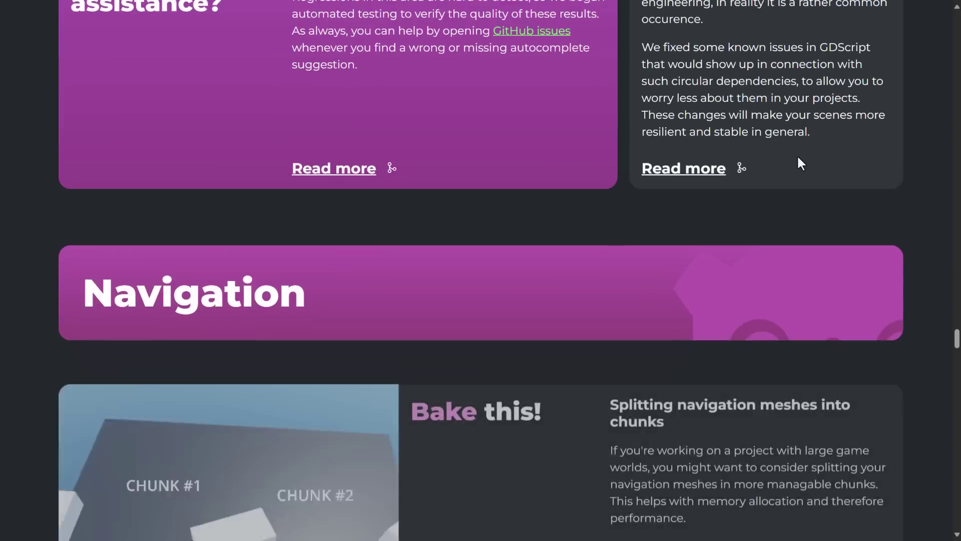
pyautogui.scroll(-1, 797, 156)
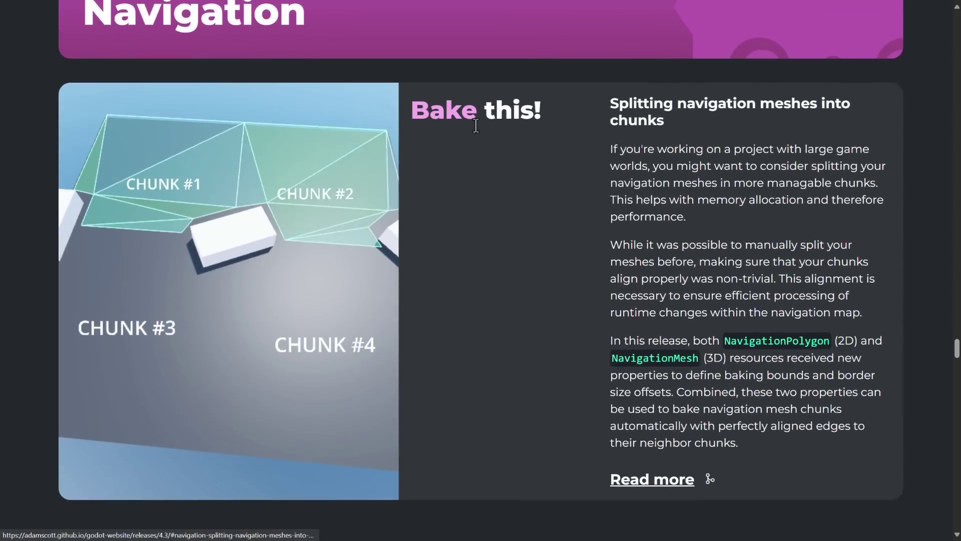
pyautogui.scroll(1, 219, 92)
pyautogui.scroll(-1, 541, 236)
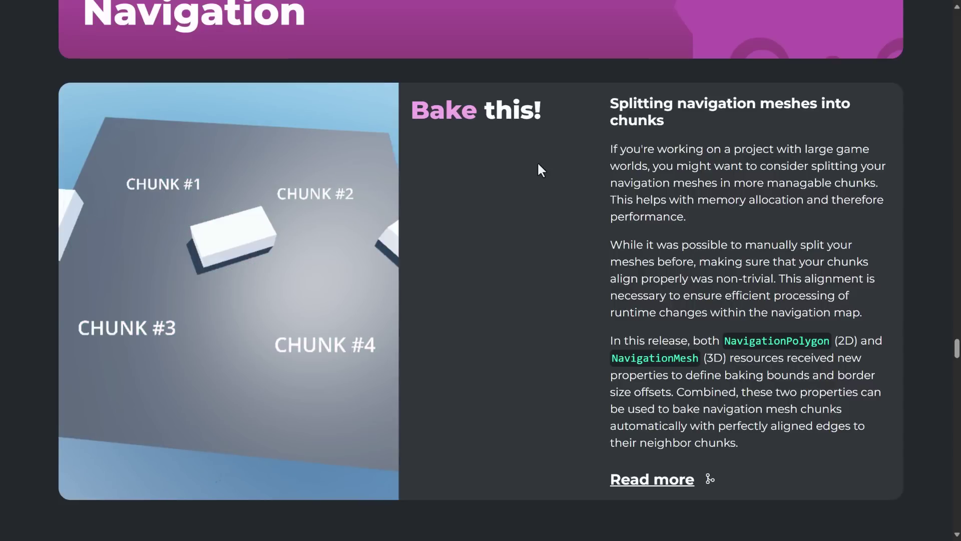
pyautogui.scroll(-2, 554, 266)
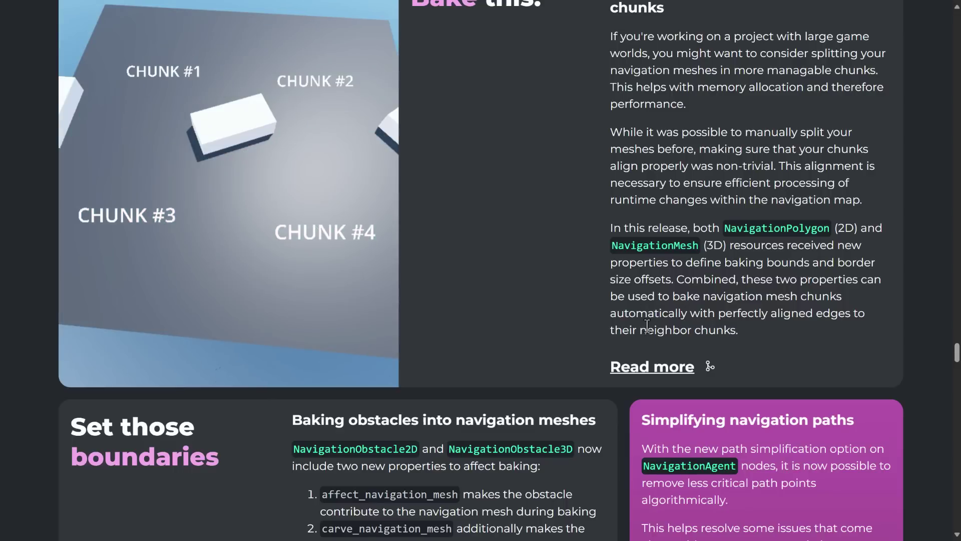
pyautogui.scroll(-6, 375, 263)
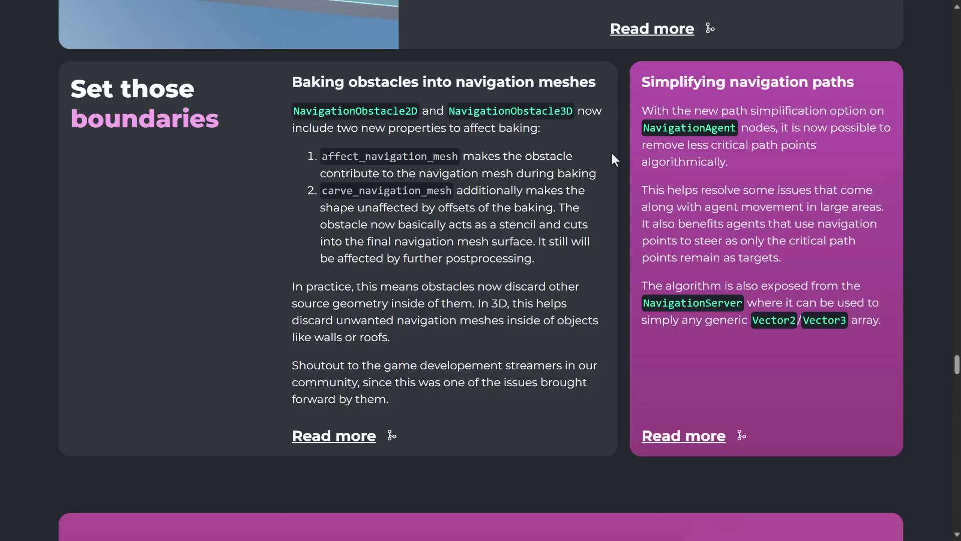
# Examine the Rendering highlights on premultiplied alpha blending in 3D shaders and the Compositor effects API
pyautogui.scroll(-9, 603, 228)
pyautogui.scroll(-1, 602, 224)
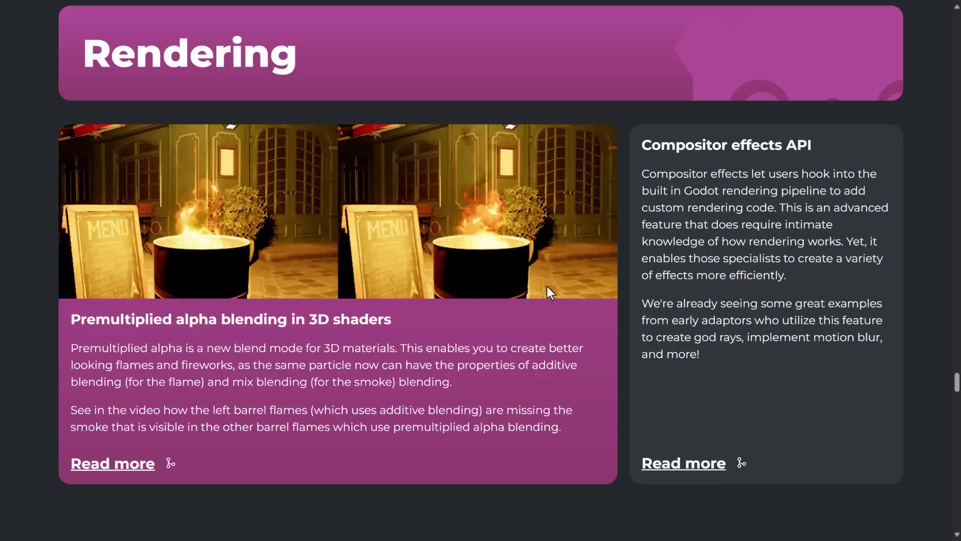
pyautogui.scroll(-1, 665, 248)
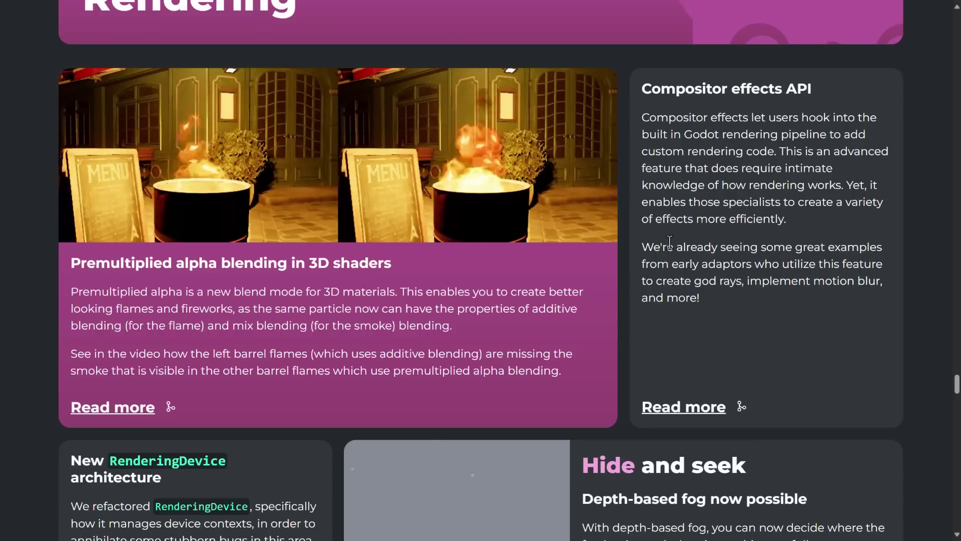
pyautogui.scroll(-1, 710, 204)
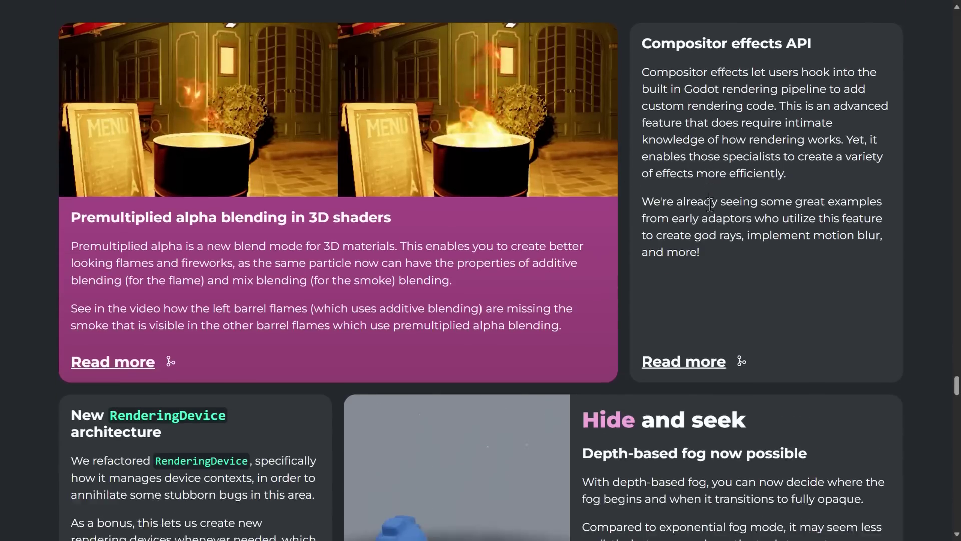
pyautogui.scroll(-1, 710, 204)
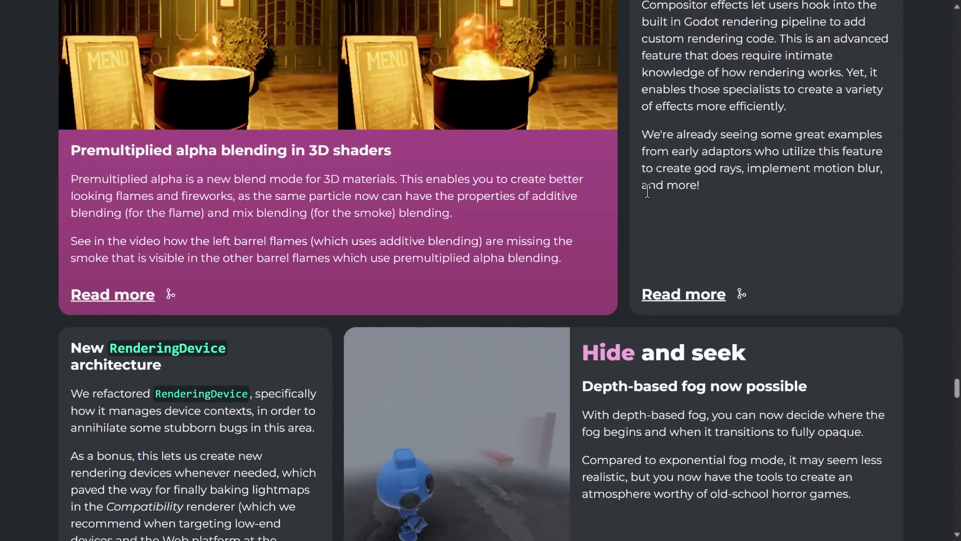
pyautogui.scroll(2, 644, 137)
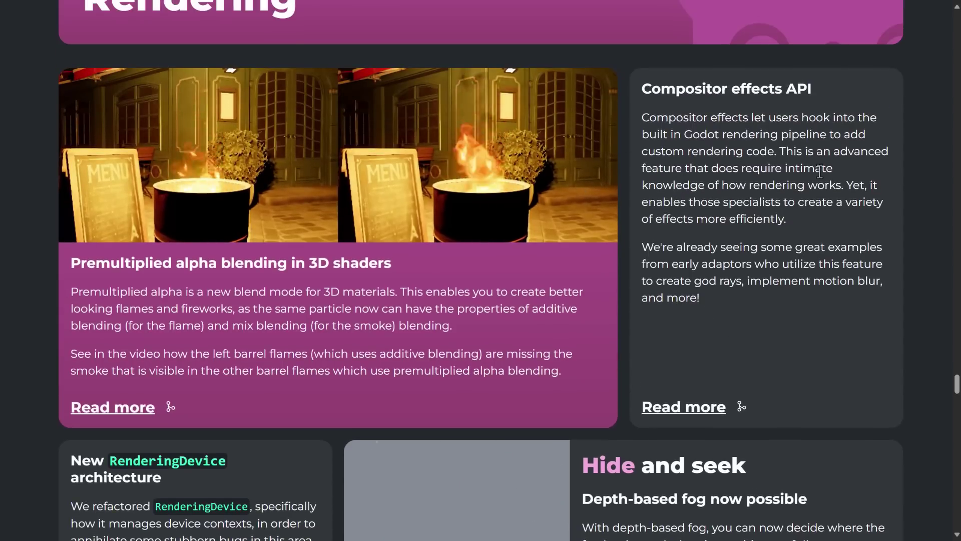
# Read the Rendering highlights on the RenderingDevice architecture, depth-based fog, the acyclic rendering graph and Compatibility renderer features
pyautogui.scroll(-5, 819, 170)
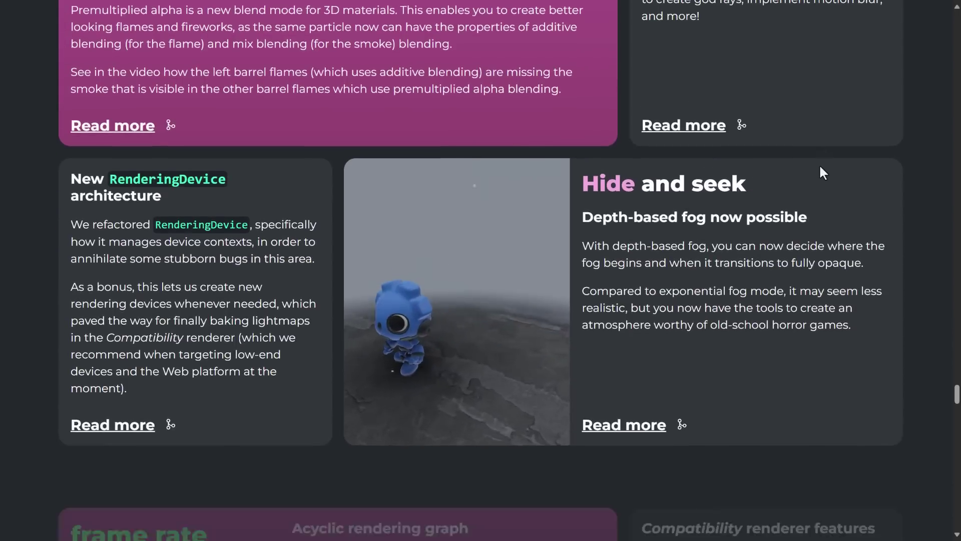
pyautogui.scroll(-2, 820, 166)
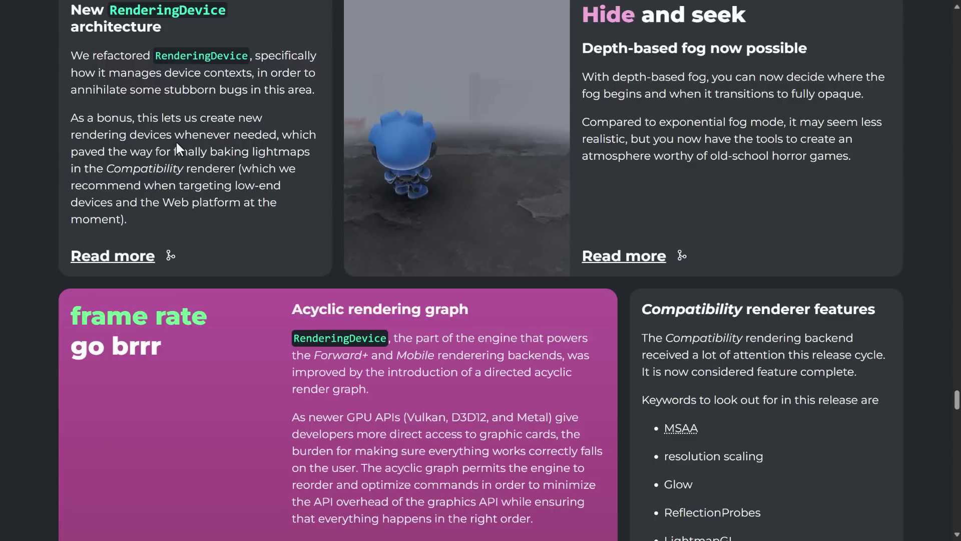
pyautogui.scroll(2, 265, 189)
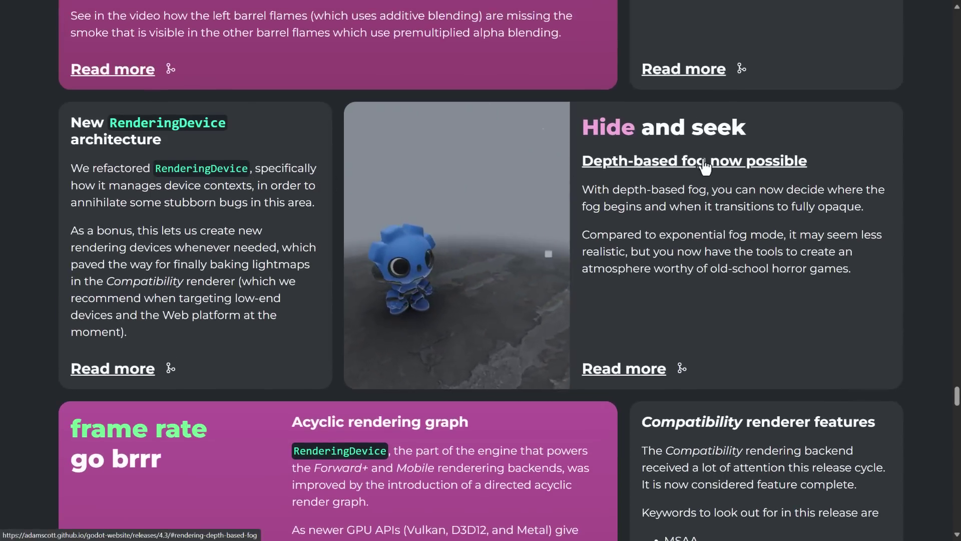
pyautogui.scroll(-3, 778, 249)
pyautogui.scroll(-4, 778, 249)
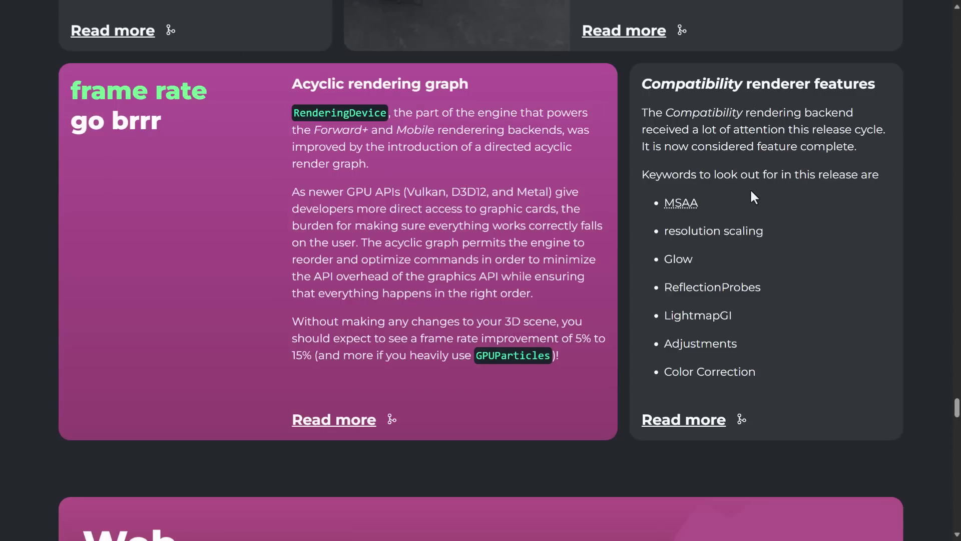
pyautogui.scroll(-1, 754, 198)
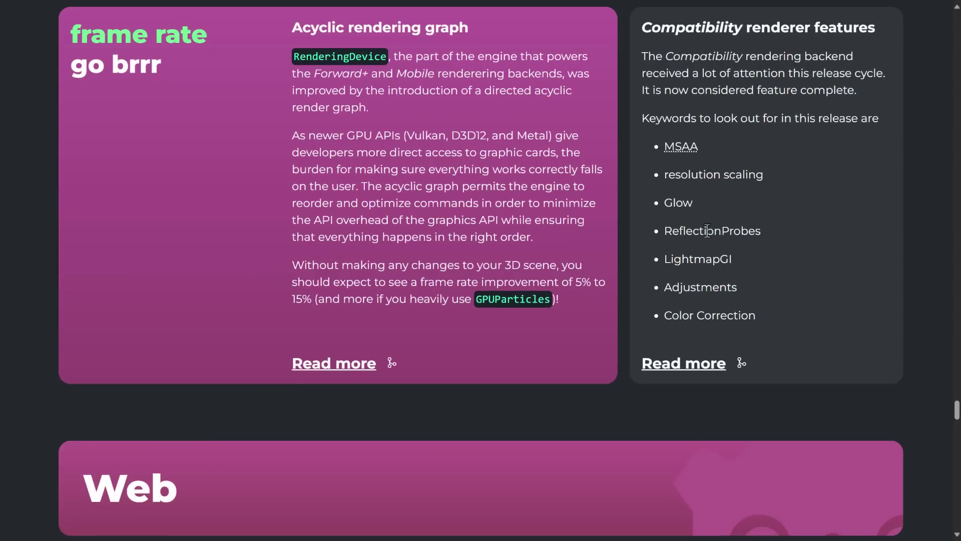
# Read the Web highlights on Web Audio and splash screens
pyautogui.scroll(-5, 734, 273)
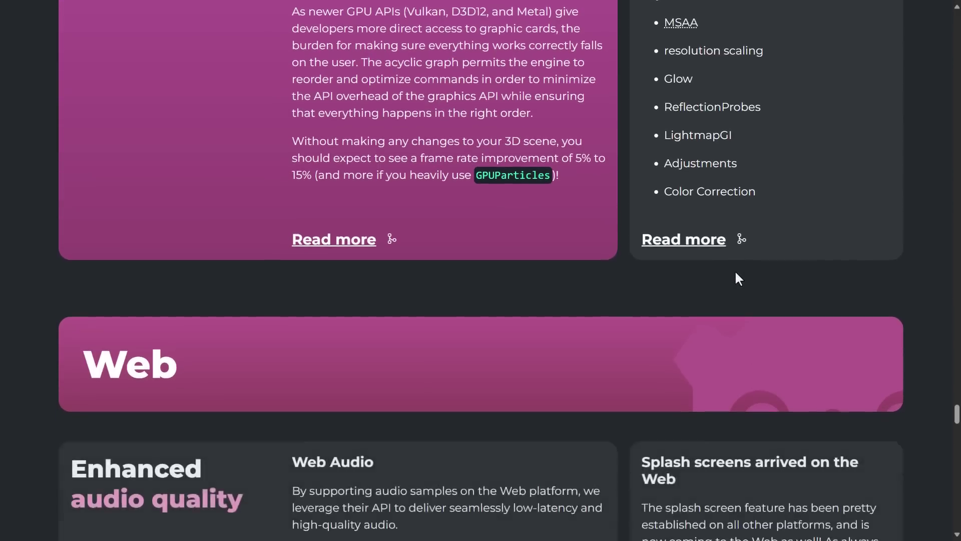
pyautogui.scroll(-3, 736, 272)
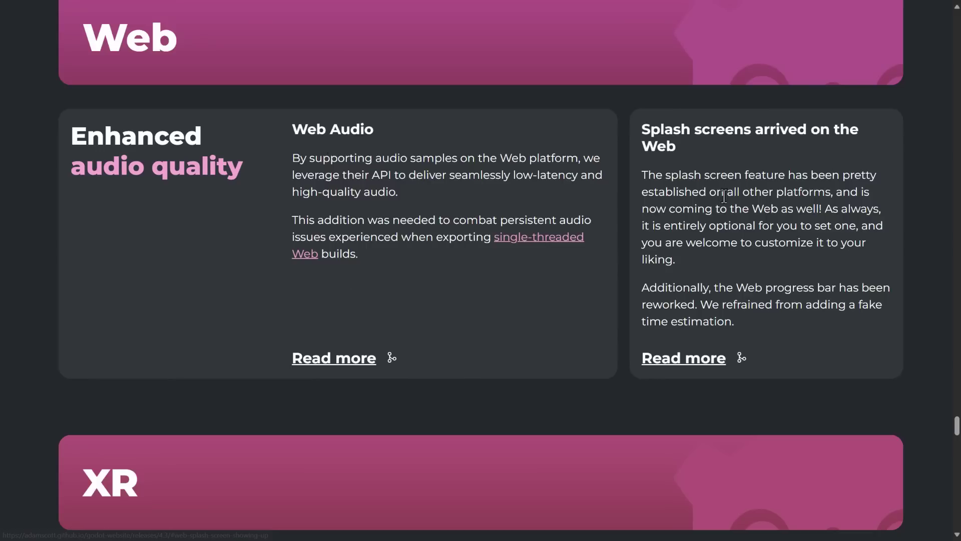
pyautogui.scroll(-1, 732, 199)
# Look through the XR highlights and continue to the special thanks and release page credits
pyautogui.scroll(-6, 733, 206)
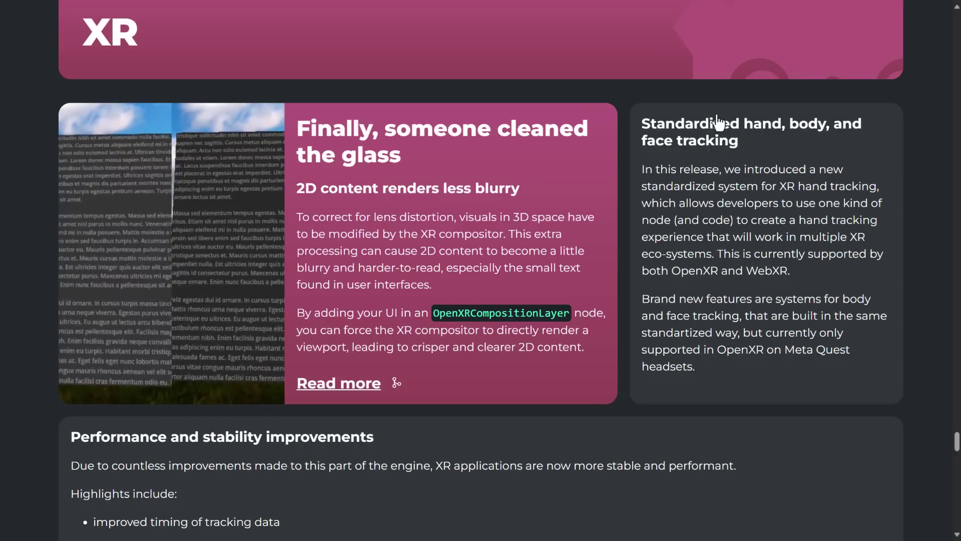
pyautogui.scroll(-8, 821, 228)
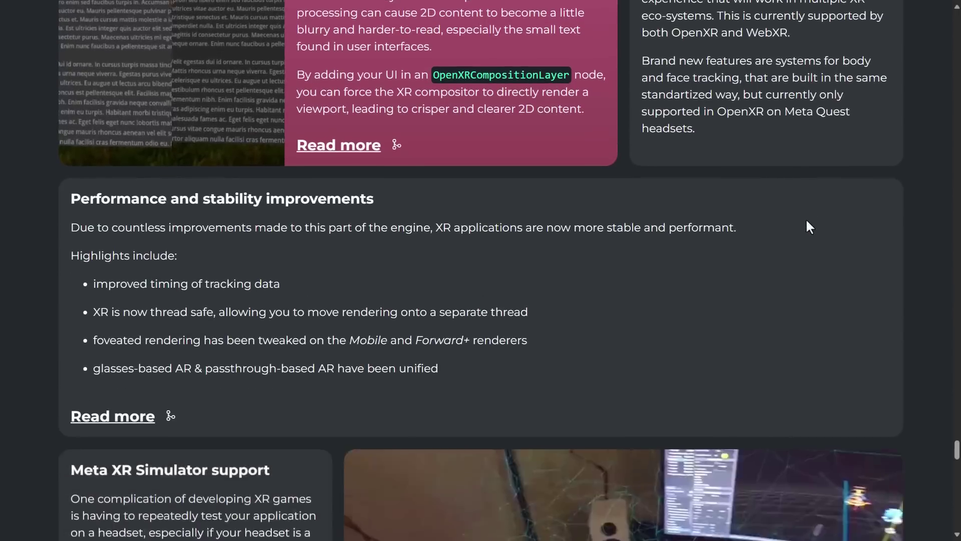
pyautogui.scroll(-5, 479, 179)
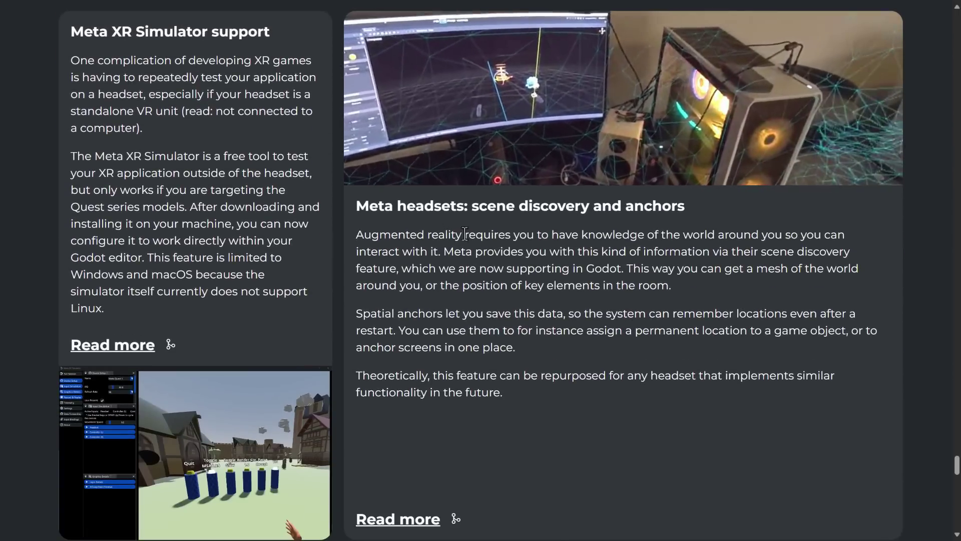
pyautogui.scroll(-15, 689, 258)
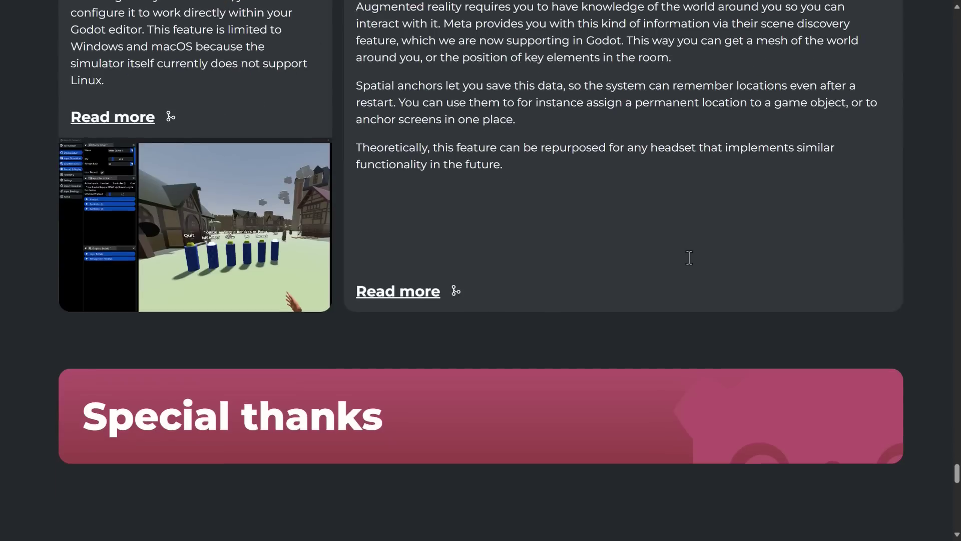
pyautogui.scroll(-10, 690, 257)
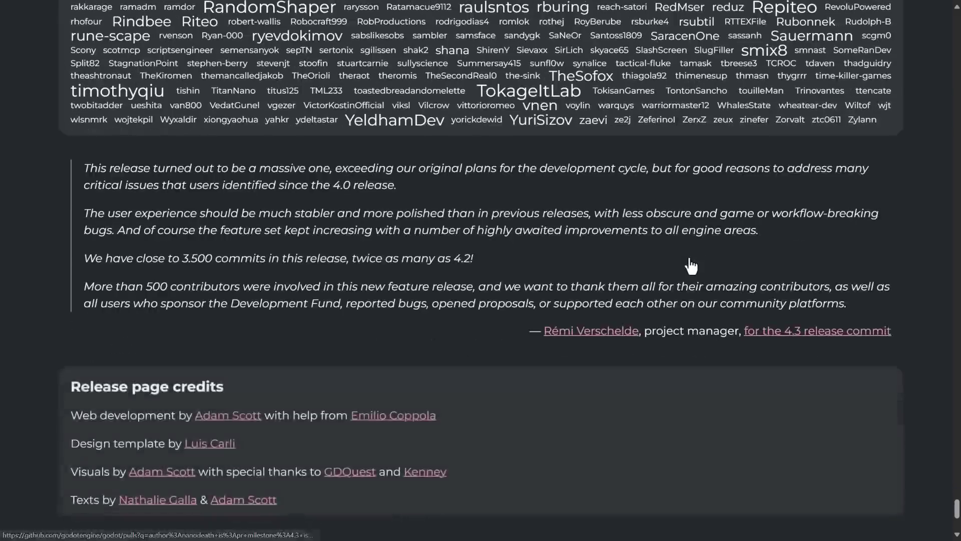
# Return to the beginning of the release page and view the "A shared effort" commit and contributor charts
pyautogui.scroll(8, 690, 258)
pyautogui.scroll(20, 689, 260)
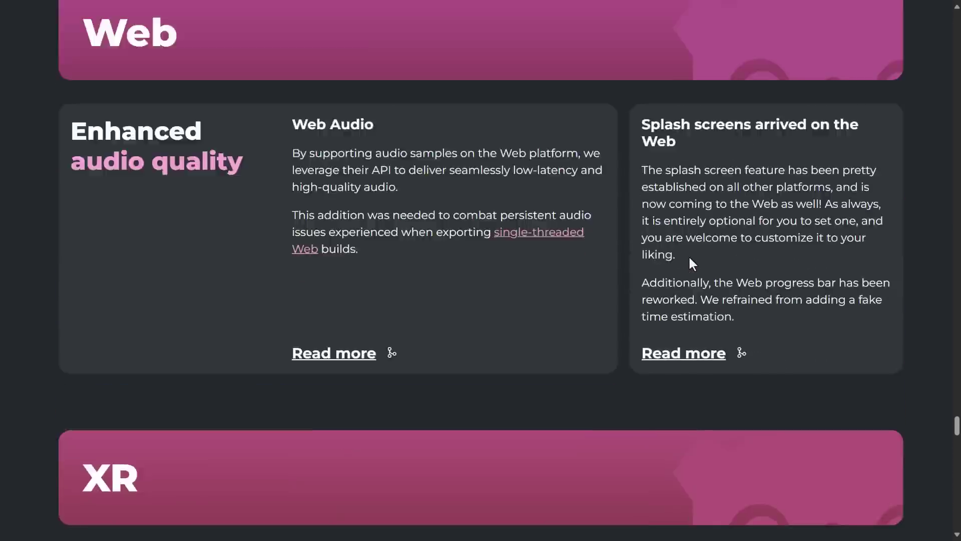
pyautogui.scroll(20, 689, 257)
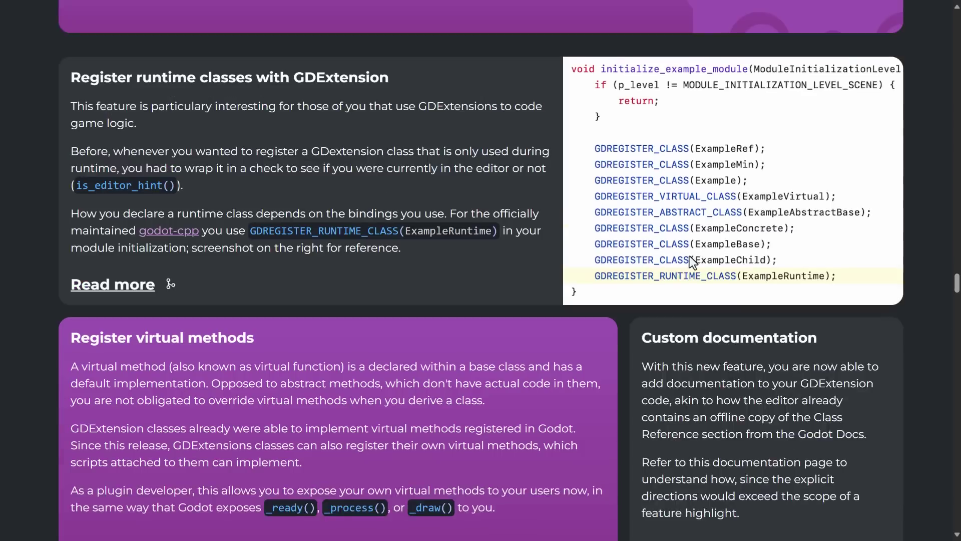
pyautogui.scroll(20, 690, 250)
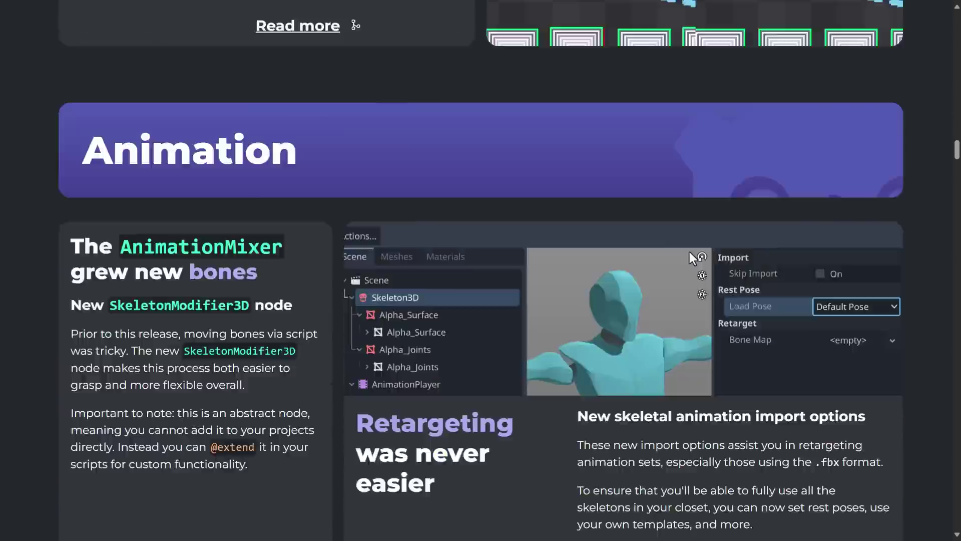
pyautogui.scroll(-4, 690, 250)
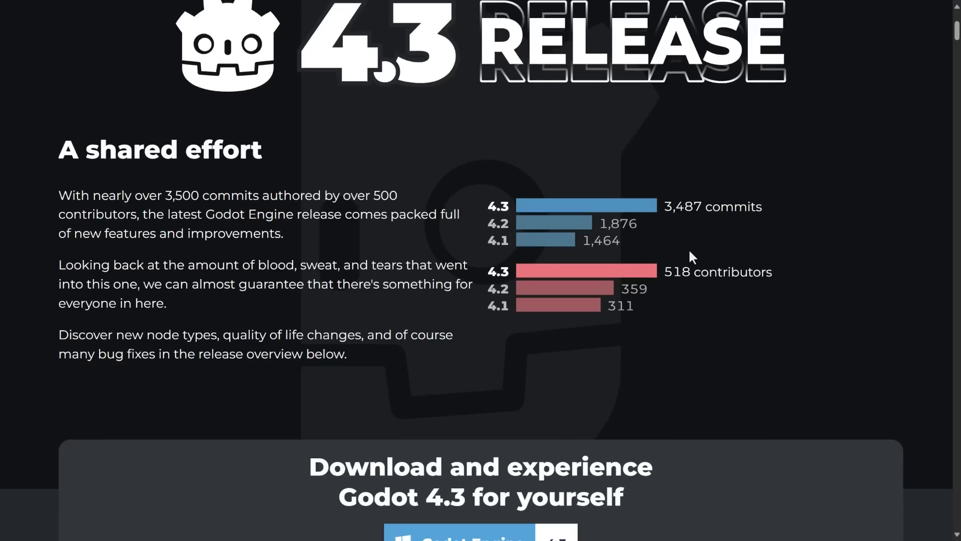
pyautogui.scroll(1, 690, 255)
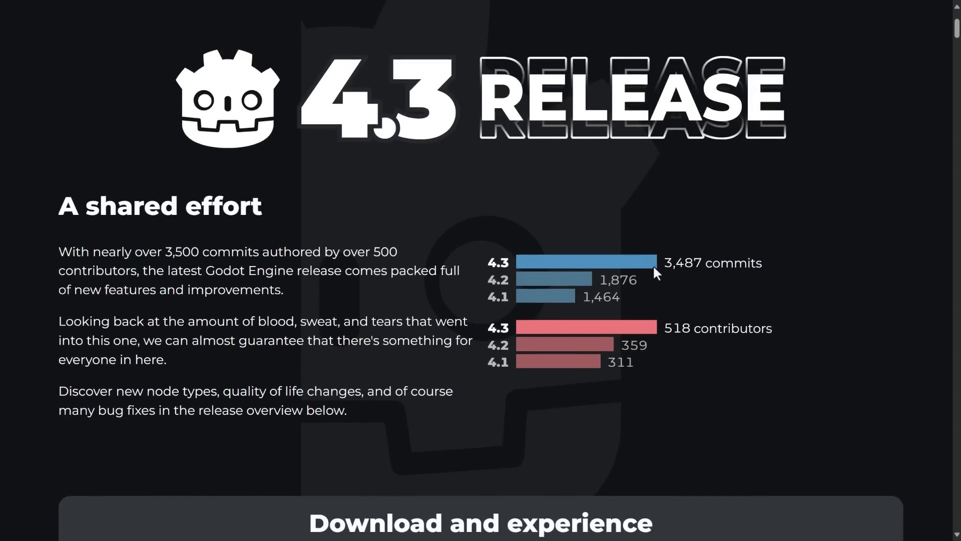